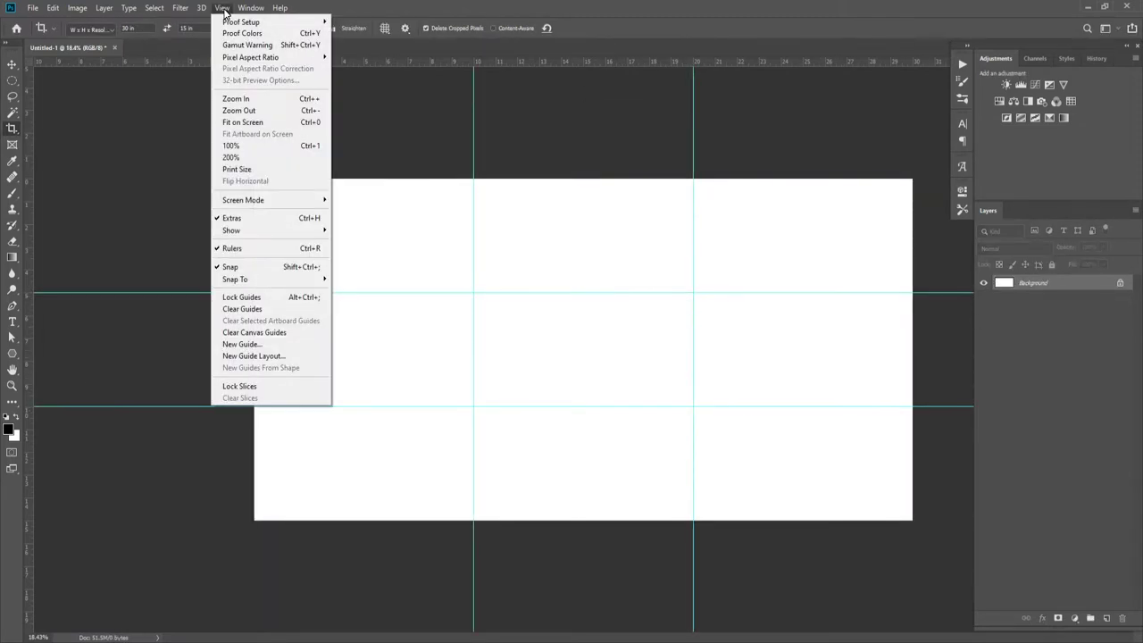
Fill a new layer with a dark navy foreground colour.
click(9, 429)
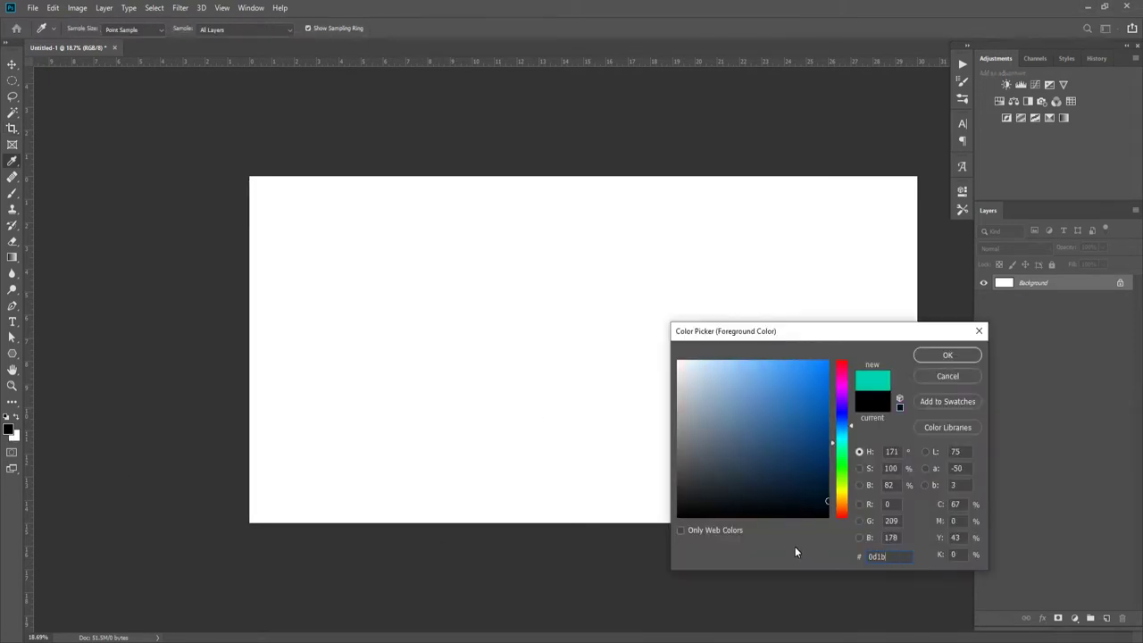
key(Escape)
key(ctrl+j)
key(alt+BackSpace)
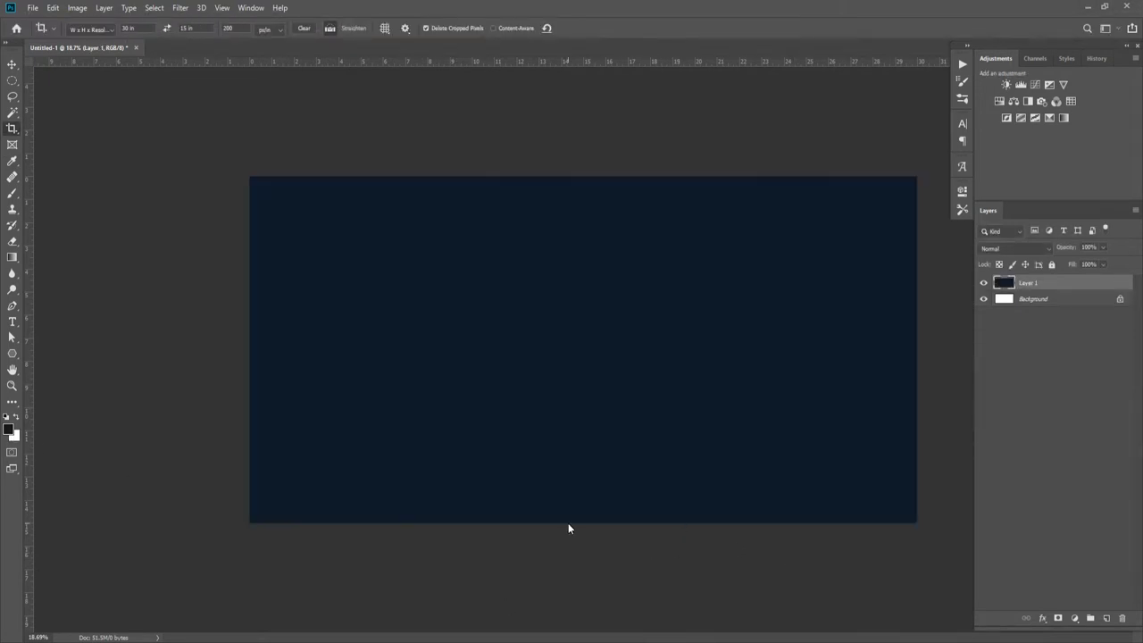
Paint a soft teal glow on a new layer and stretch it along the canvas top.
key(b)
key(ctrl+shift+alt+n)
click(754, 452)
key(Return)
click(579, 345)
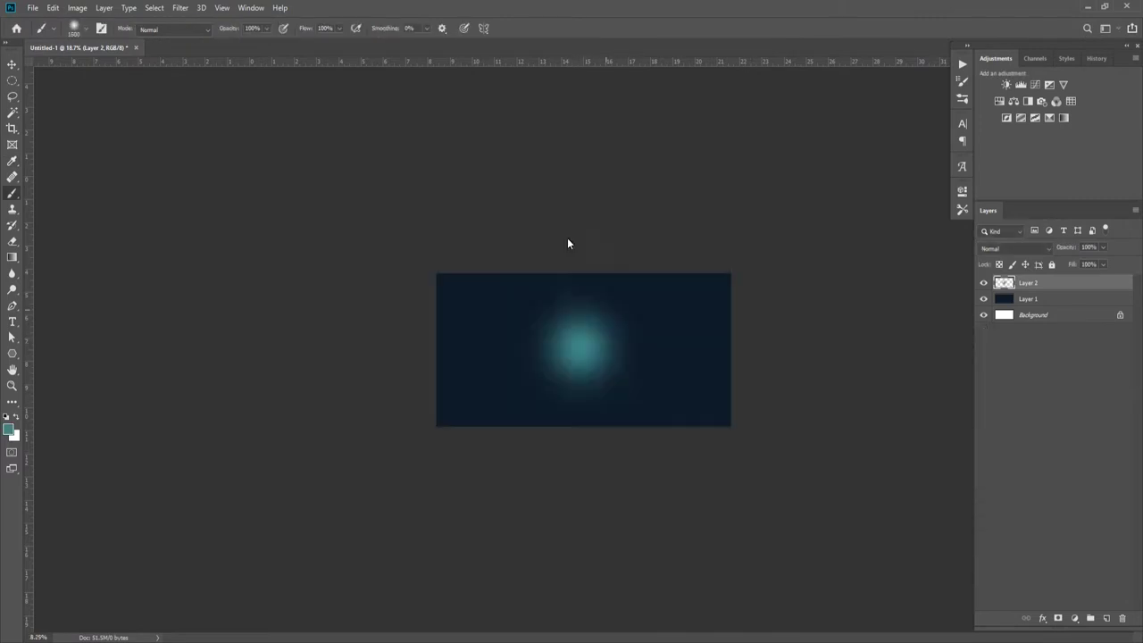
key(ctrl+t)
drag(580, 384, 671, 324)
key(Return)
key(ctrl+0)
Group and rename the three backdrop layers, then drag in the sea anemone photo.
shift+click(1056, 314)
key(ctrl+g)
double_click(1035, 282)
key(alt+Tab)
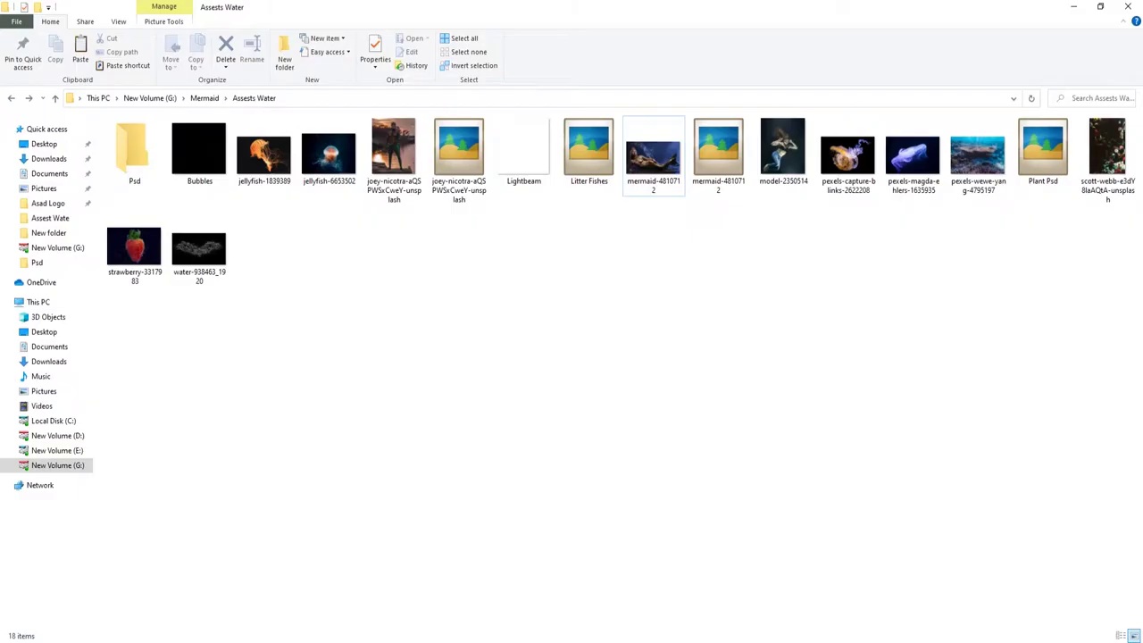
drag(1098, 165, 600, 439)
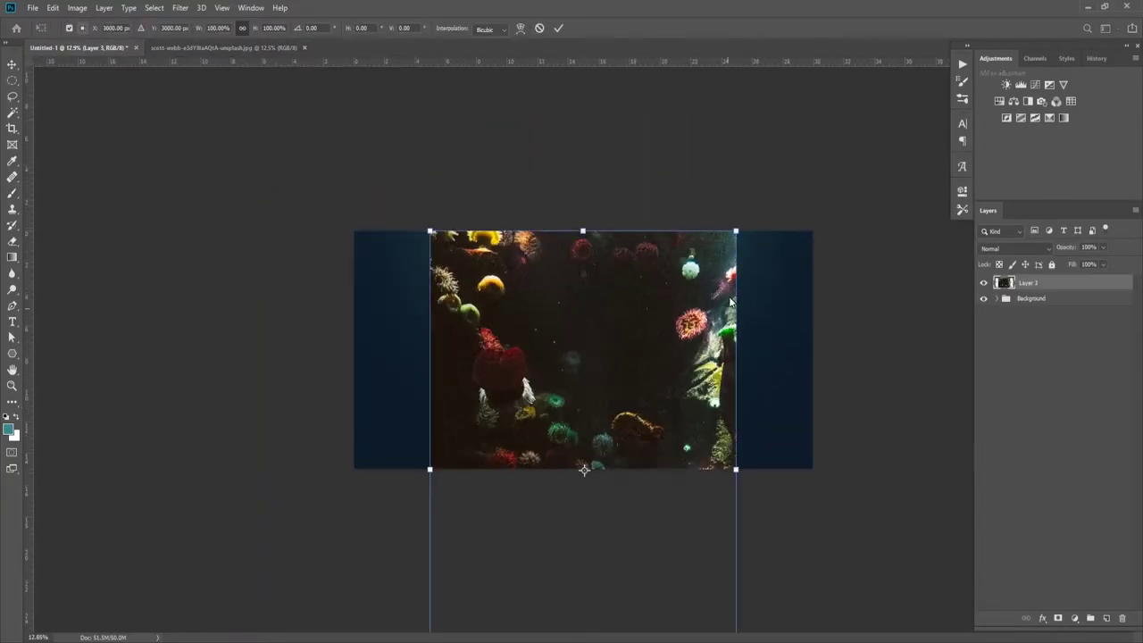
Scale the anemone photo over the canvas and enlarge the coral reef photo to fit.
drag(811, 109, 654, 497)
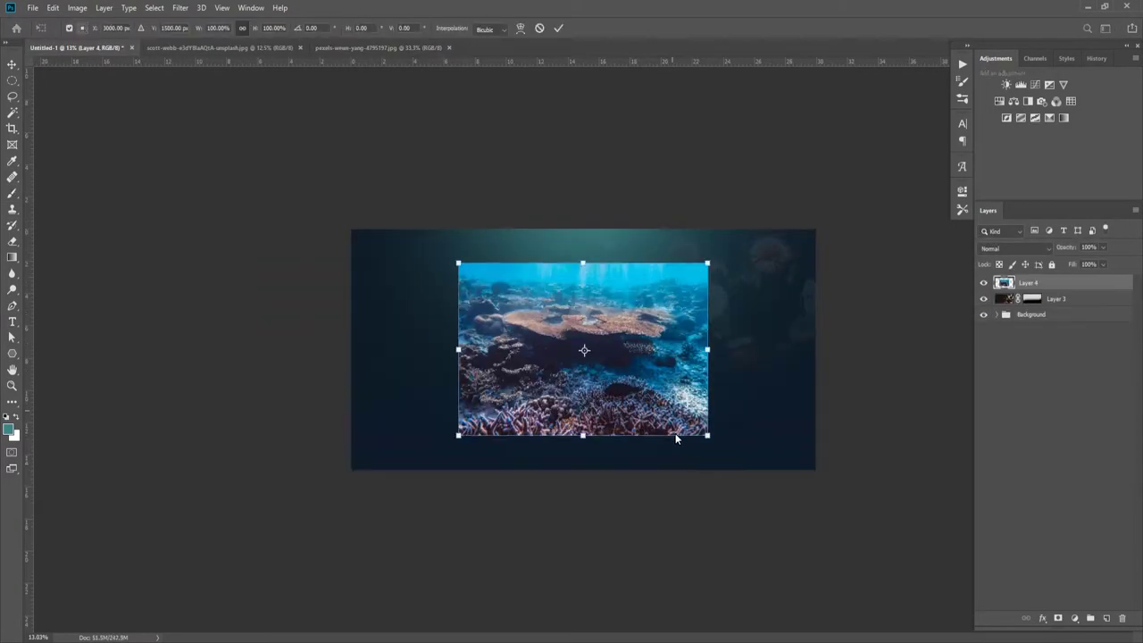
drag(675, 433, 812, 558)
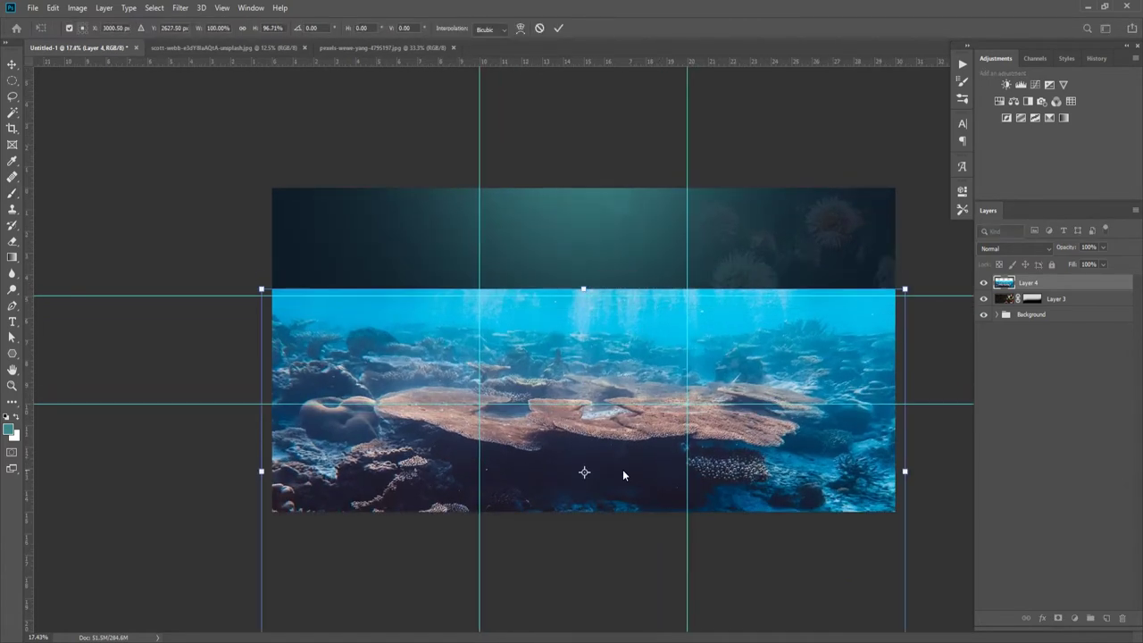
Shift the coral reef lower and stretch the anemone layer across the canvas.
mouse_move(501, 248)
mouse_down()
mouse_move(850, 247)
mouse_move(263, 255)
mouse_up()
key(ctrl+t)
drag(637, 419, 637, 435)
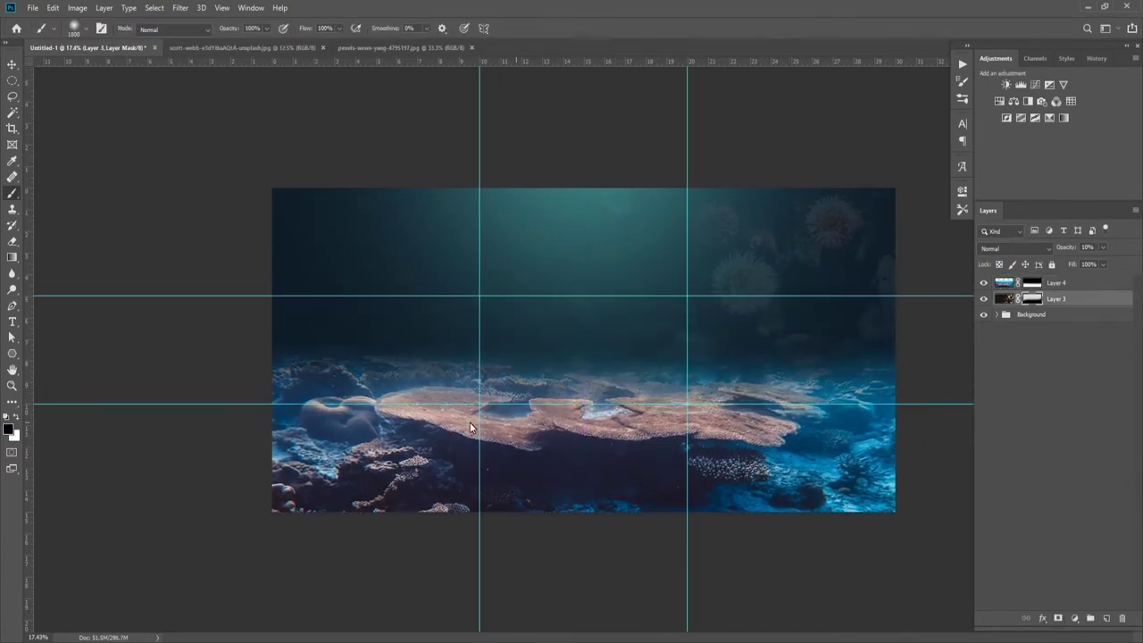
drag(694, 356, 696, 511)
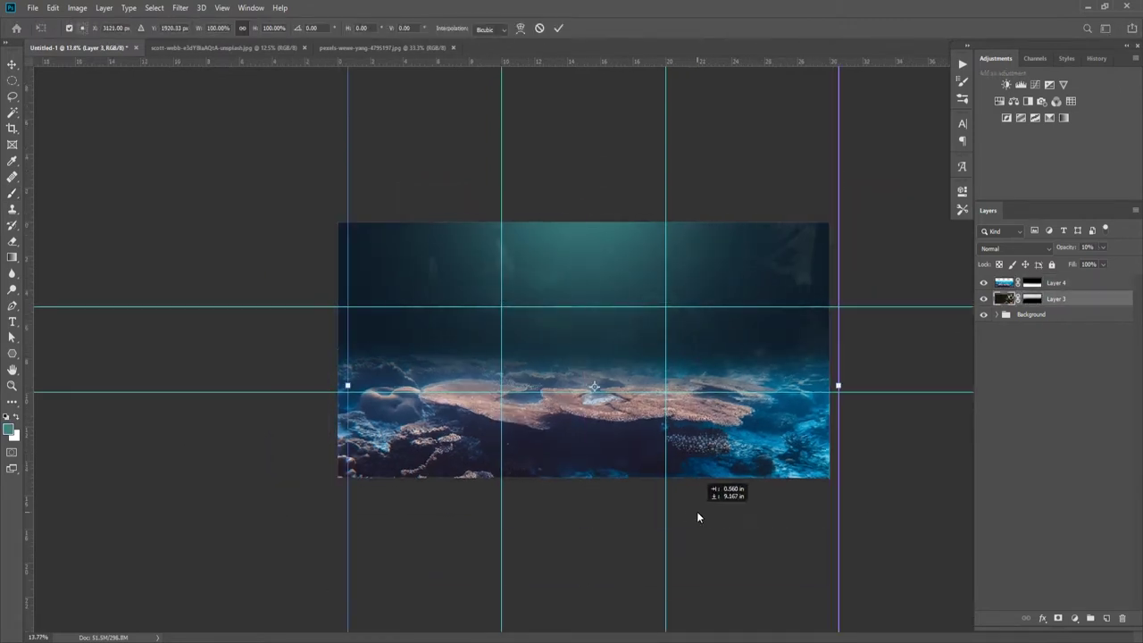
drag(696, 467, 335, 352)
key(Return)
Rename the anemone layer 'Back Flowers' and the coral layer 'Forground Front'.
key(b)
double_click(1056, 298)
text(Back Glowers)
key(Return)
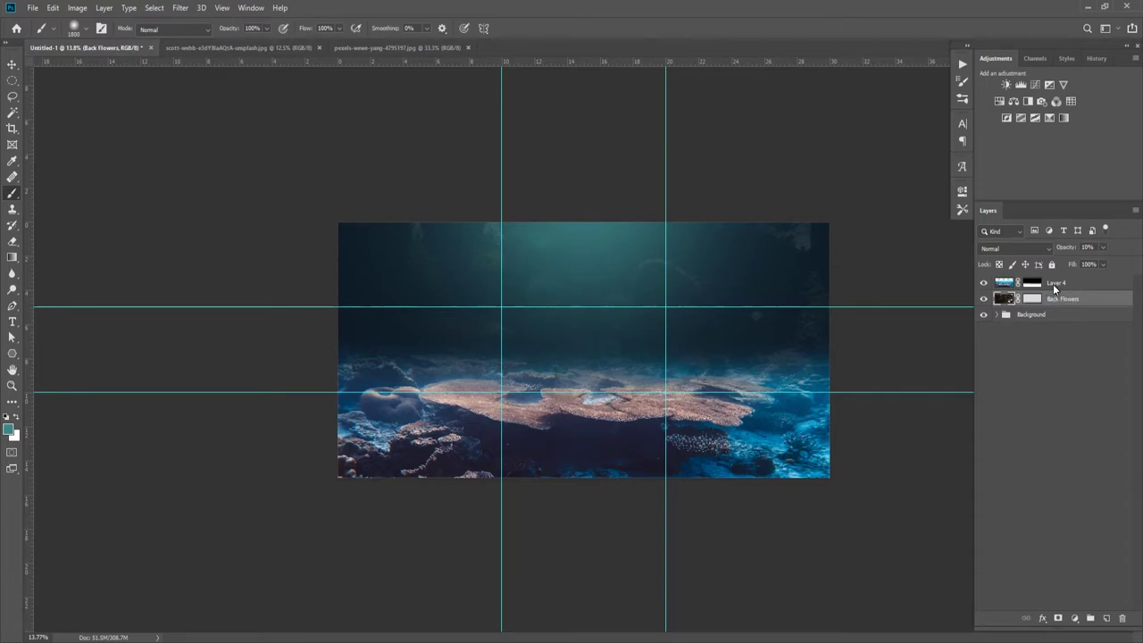
double_click(1056, 282)
text(Forground Front)
key(Return)
Duplicate the coral layer below the original and test warping the copy's edges.
key(ctrl+j)
key(ctrl+bracketleft)
key(ctrl+t)
drag(832, 396, 907, 337)
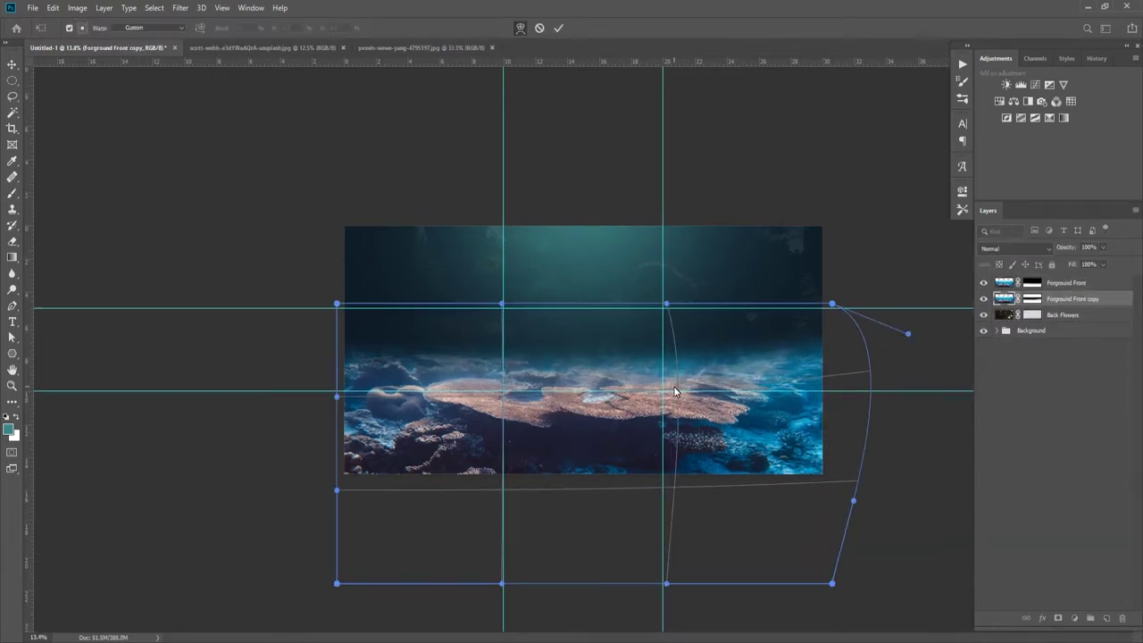
key(Escape)
key(ctrl+t)
right_click(606, 390)
click(627, 464)
drag(337, 397, 301, 378)
key(Escape)
Group the two coral layers and move Back Flowers into its own group.
key(b)
scroll(600, 373, up, 5)
scroll(611, 503, down, 4)
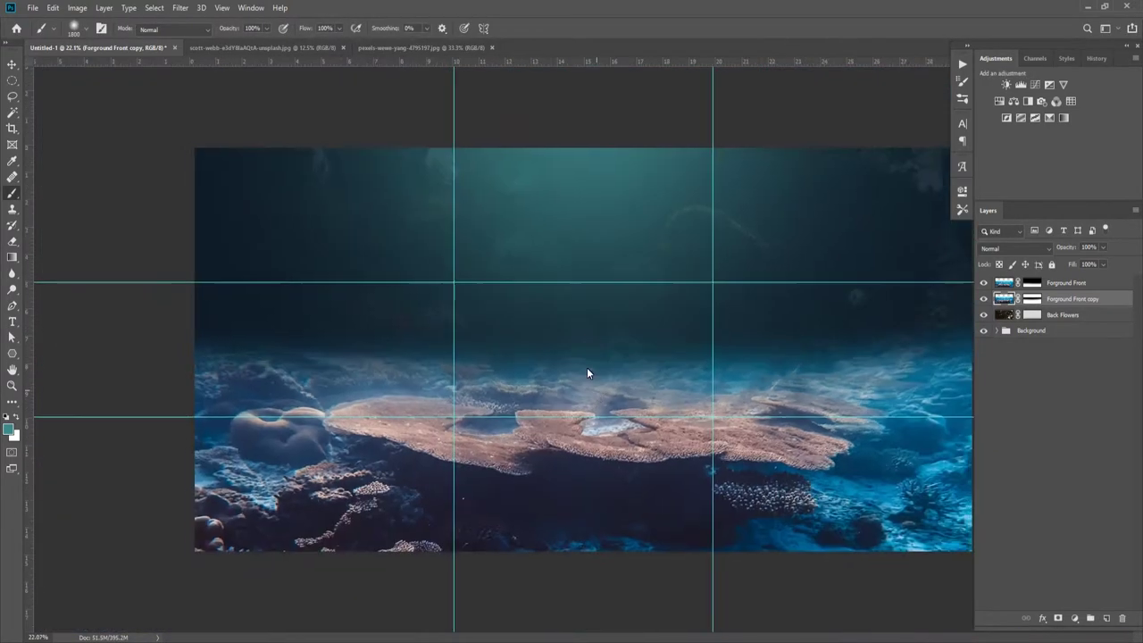
scroll(586, 367, down, 1)
click(1032, 298)
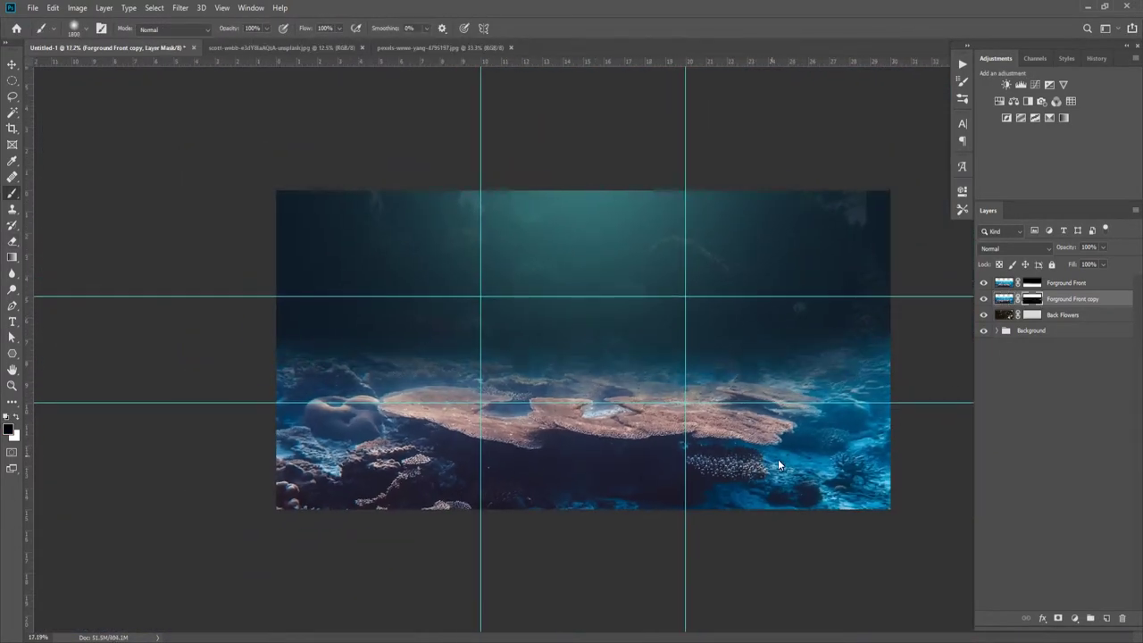
key(ctrl+g)
click(1017, 302)
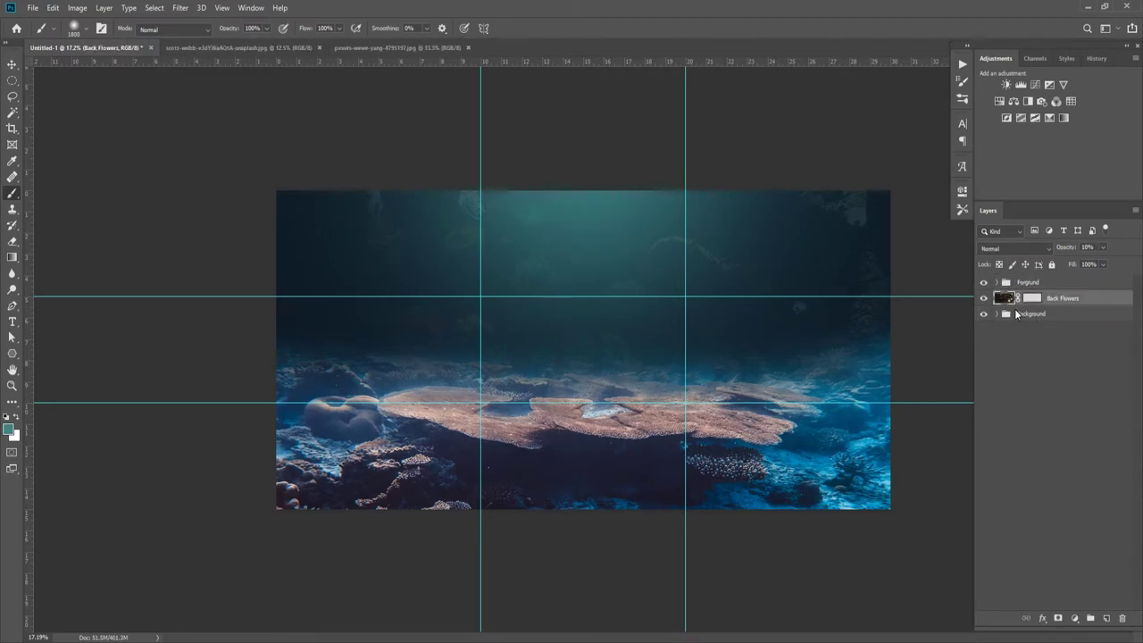
drag(1024, 296, 1011, 314)
Name the group 'Background Colors', darken the foreground with Curves, and bring in the mermaid photo.
text(Colors)
key(Return)
click(1074, 618)
click(1009, 464)
drag(929, 258, 945, 344)
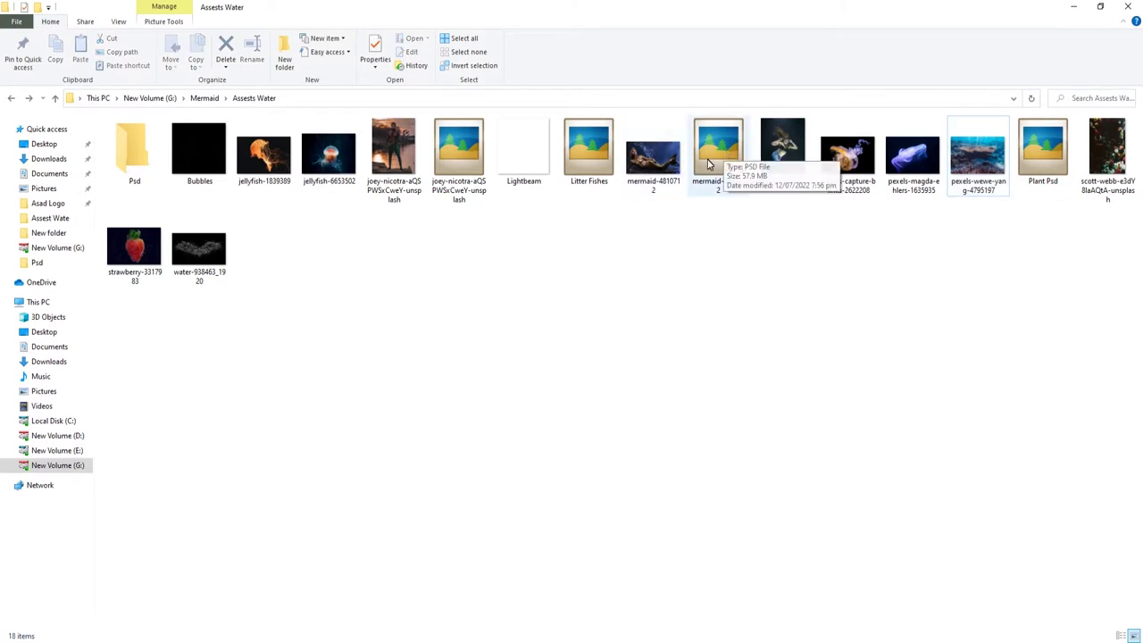
drag(719, 147, 484, 625)
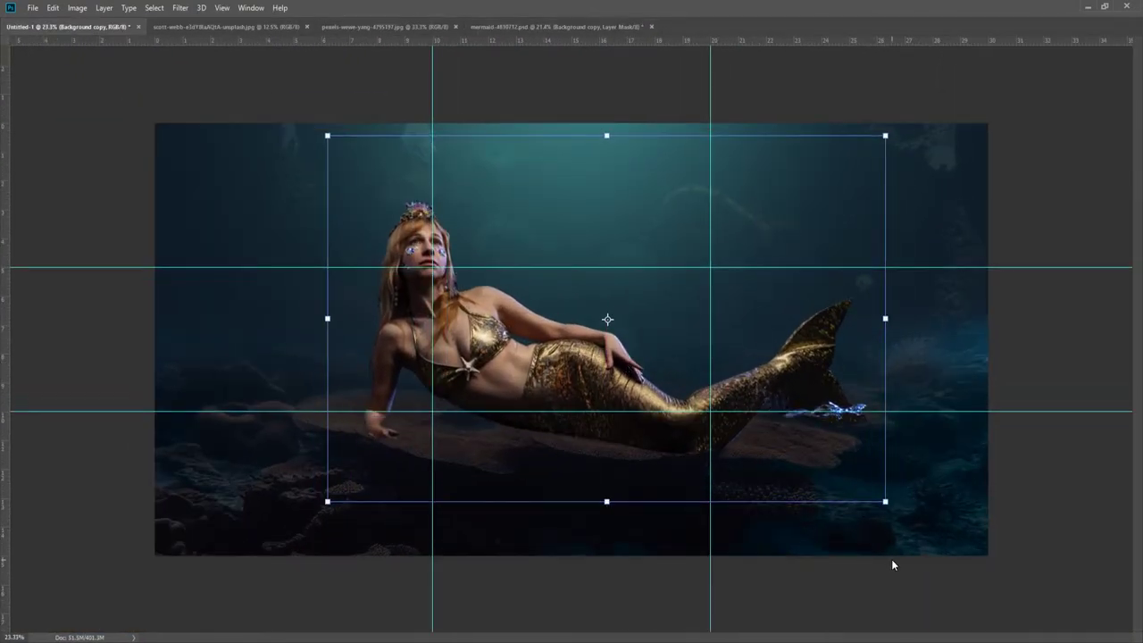
Trace the mermaid tail's lower edge with a pen path and load it as a selection.
scroll(755, 408, up, 10)
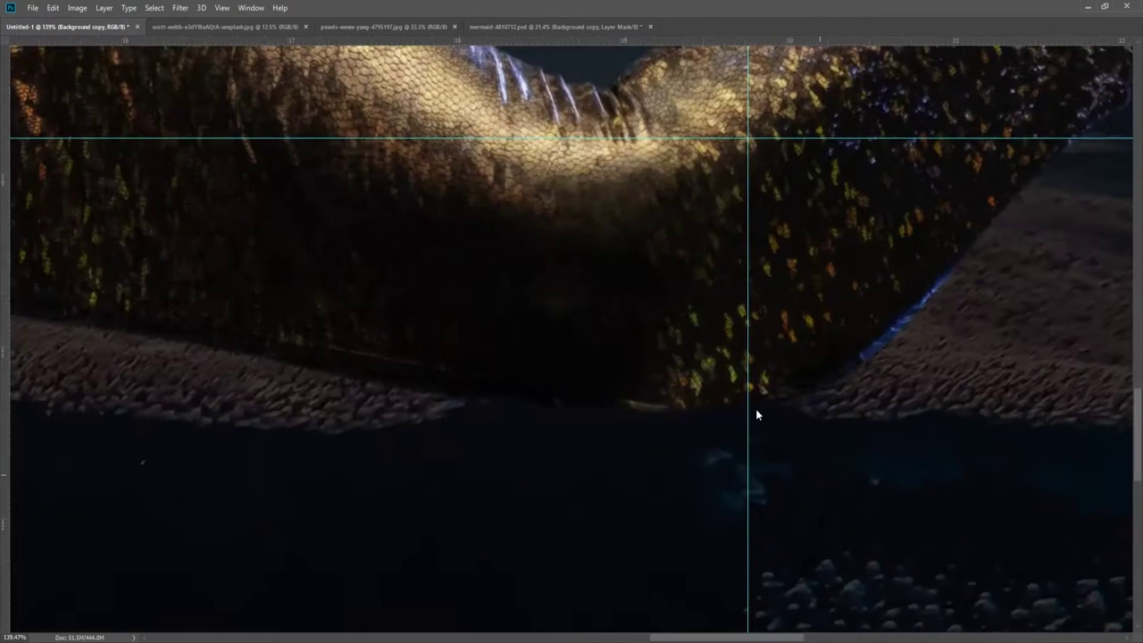
scroll(852, 420, up, 2)
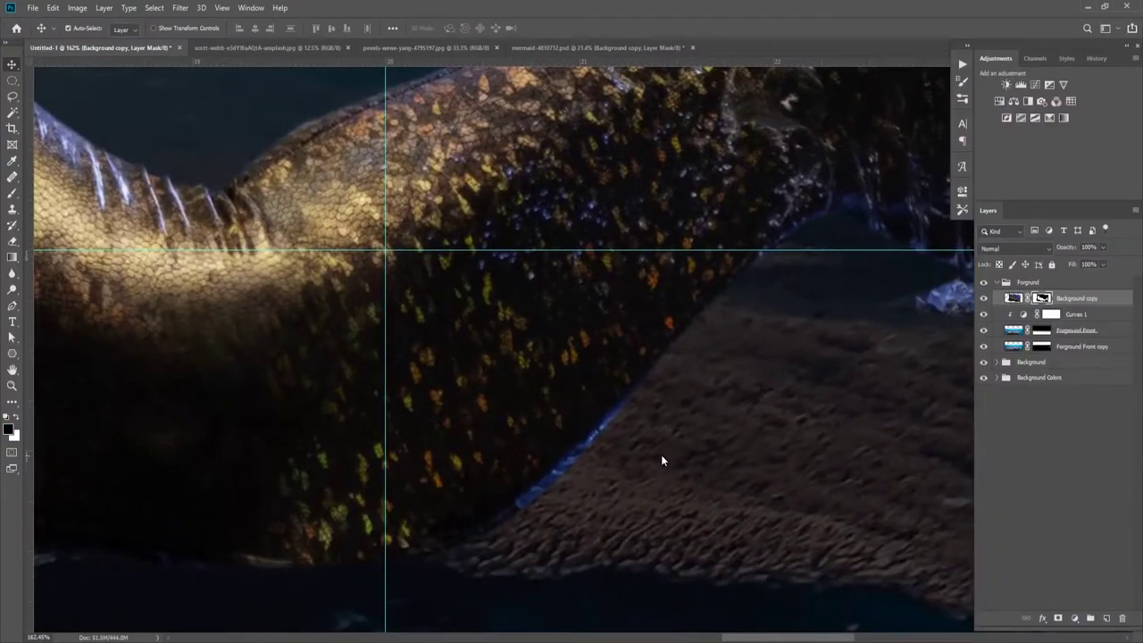
click(557, 476)
click(401, 566)
drag(697, 332, 738, 333)
key(ctrl+Return)
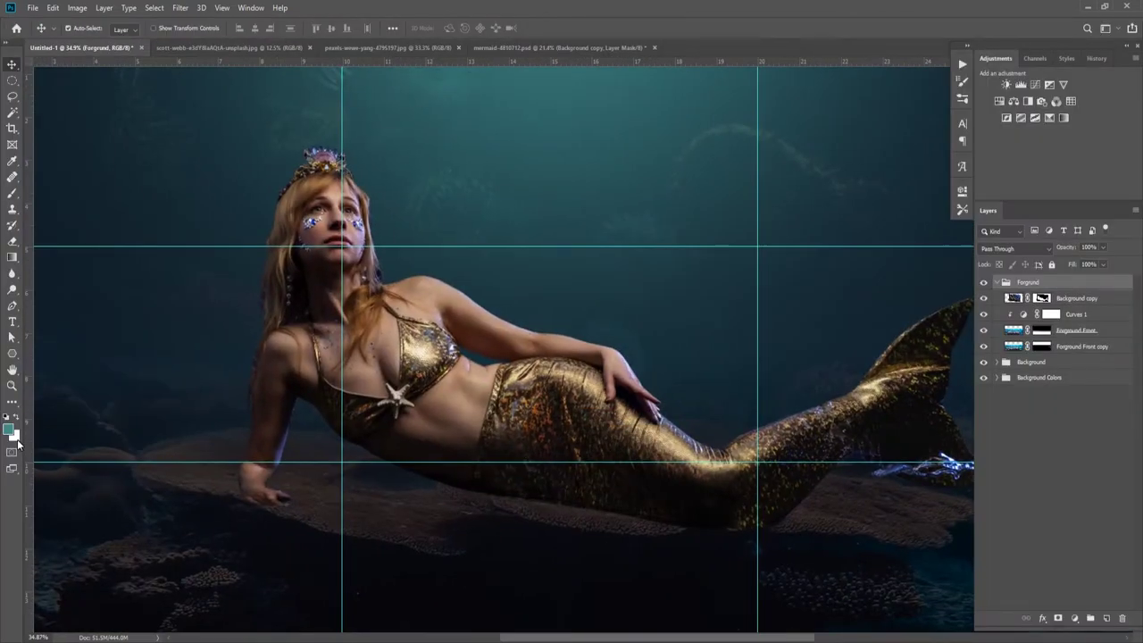
Set the foreground colour to 0f12.
click(10, 430)
text(0f12)
key(Return)
Group the mermaid layer as 'Main Subject'.
key(ctrl+g)
text(Main Subject)
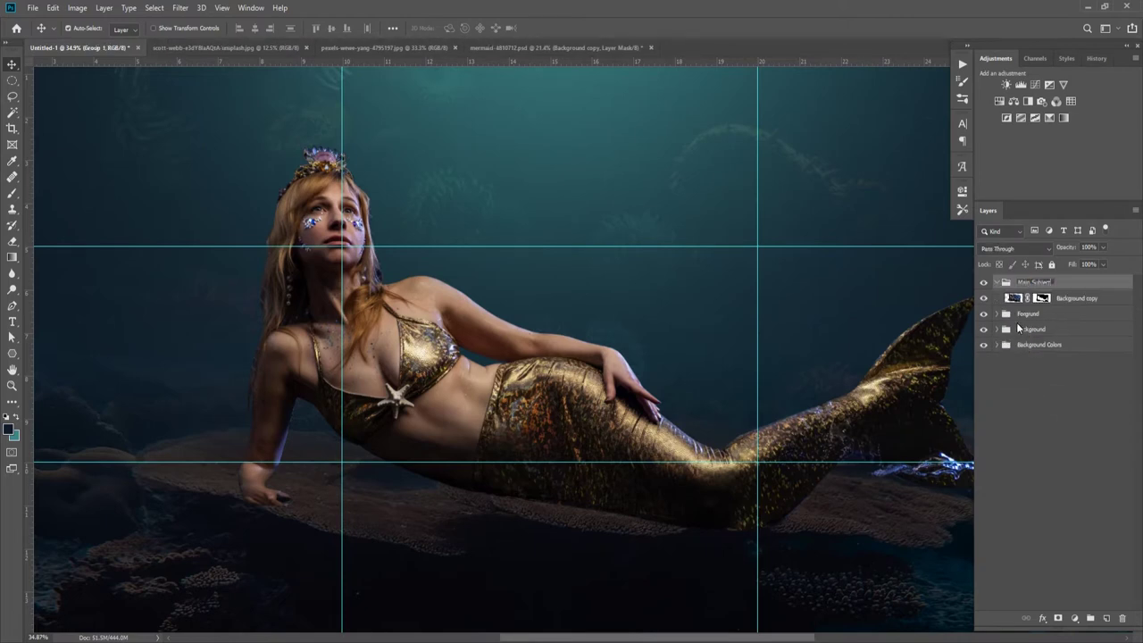
key(Return)
Add a Curves adjustment that slightly dims the mermaid's highlights.
click(1055, 302)
click(1074, 618)
click(1068, 462)
drag(867, 314, 879, 303)
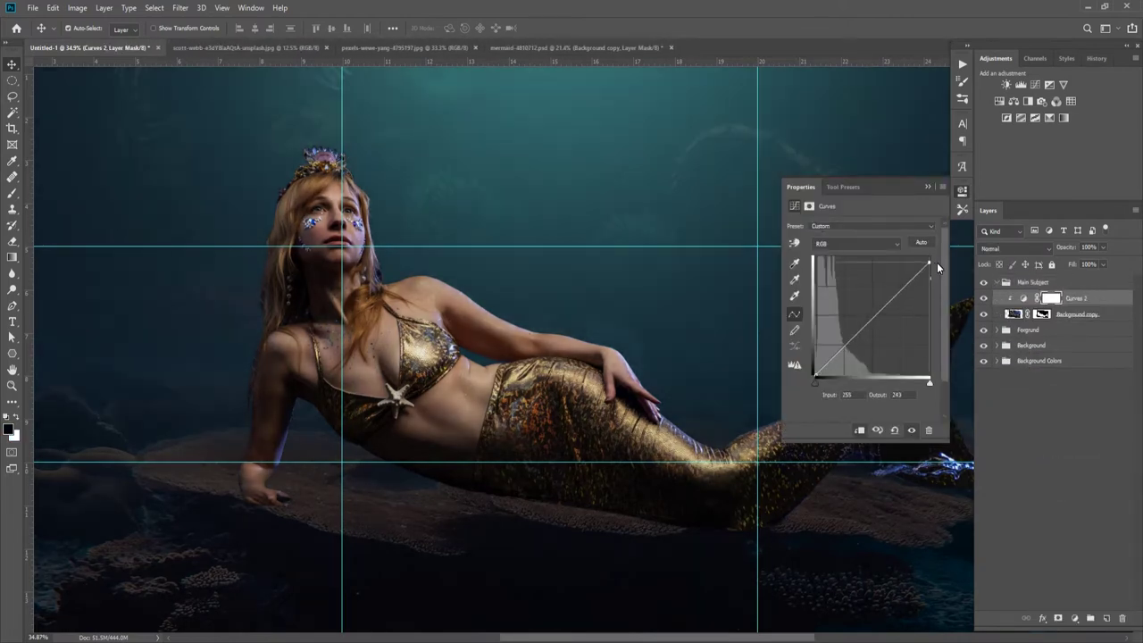
Add a dark navy #0d1b28 Solid Color fill over the mermaid at 63% opacity.
click(1022, 317)
click(1075, 618)
click(1077, 406)
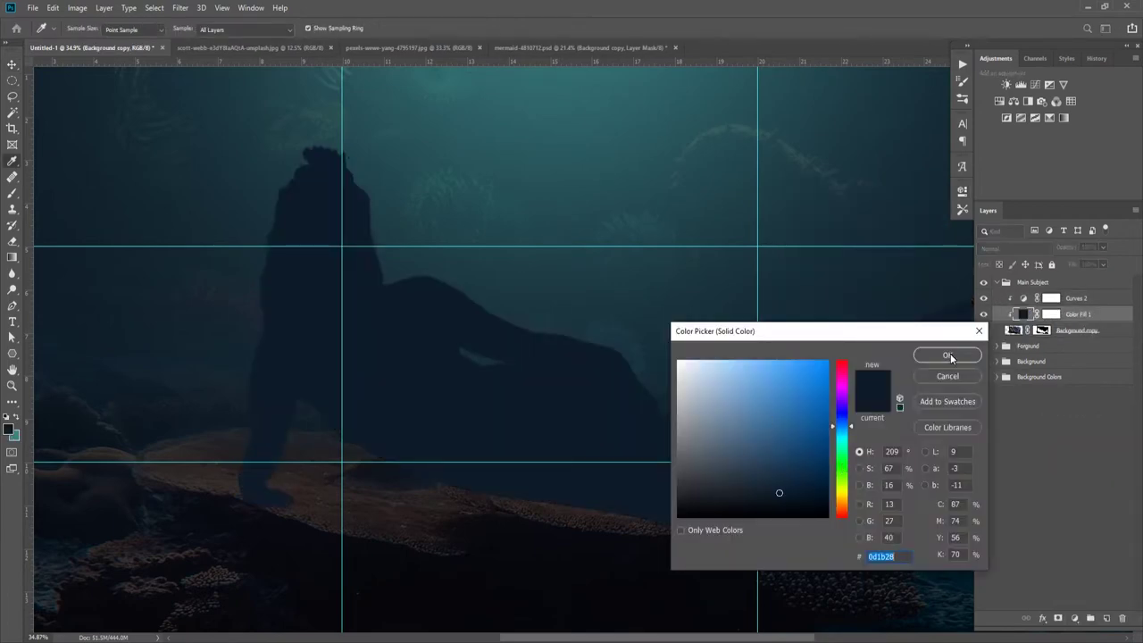
click(948, 356)
click(1102, 246)
drag(1077, 260, 1083, 257)
Paint the fill's mask with a small brush to lift the tint from her upper body.
key(ctrl+h)
scroll(579, 498, up, 3)
scroll(405, 464, down, 3)
scroll(778, 502, up, 5)
scroll(723, 519, down, 4)
ctrl+click(581, 395)
scroll(646, 495, down, 2)
scroll(464, 290, up, 4)
key(alt+bracketright)
key(b)
scroll(466, 239, down, 3)
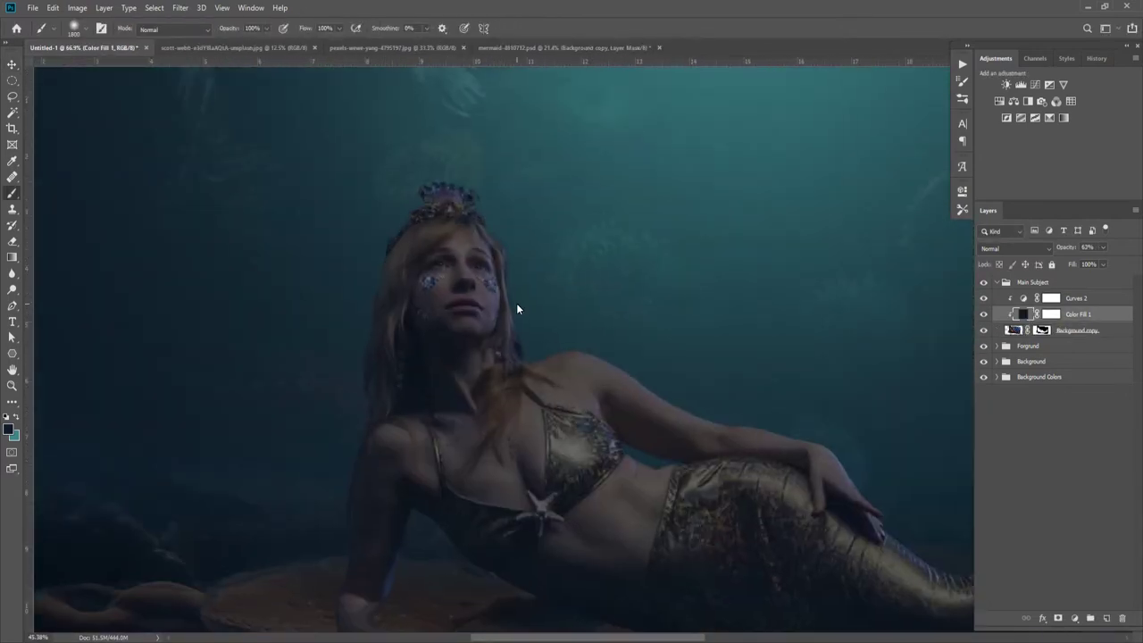
drag(541, 196, 557, 285)
scroll(544, 272, up, 3)
scroll(703, 354, up, 2)
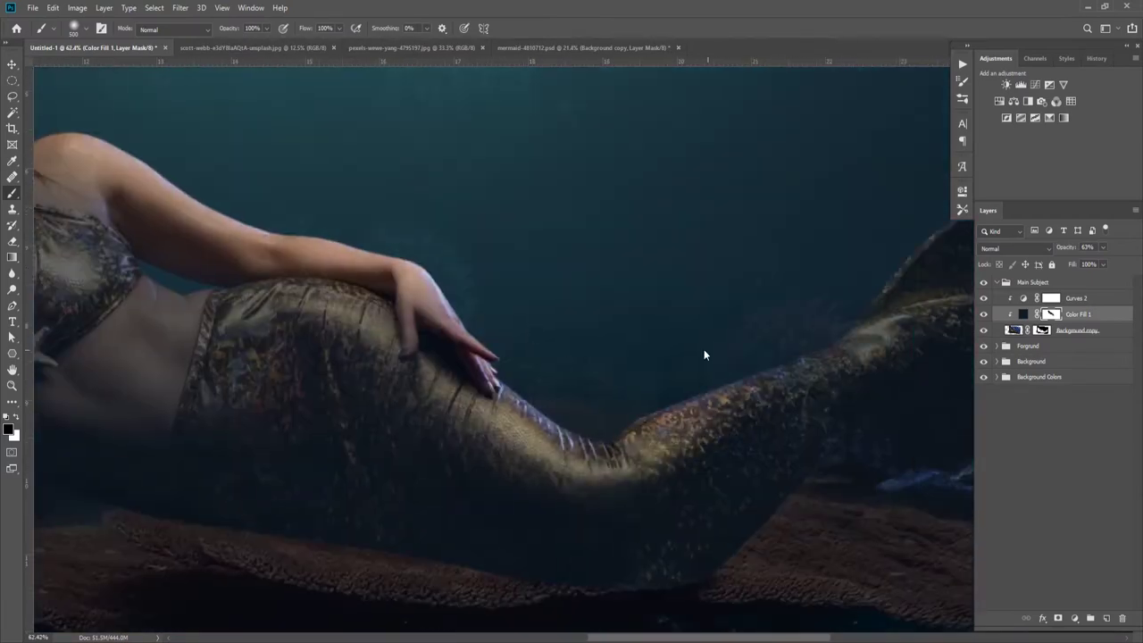
scroll(704, 355, down, 3)
Hide and show the panels while zooming to inspect the tinted mermaid.
key(Tab)
scroll(523, 403, up, 2)
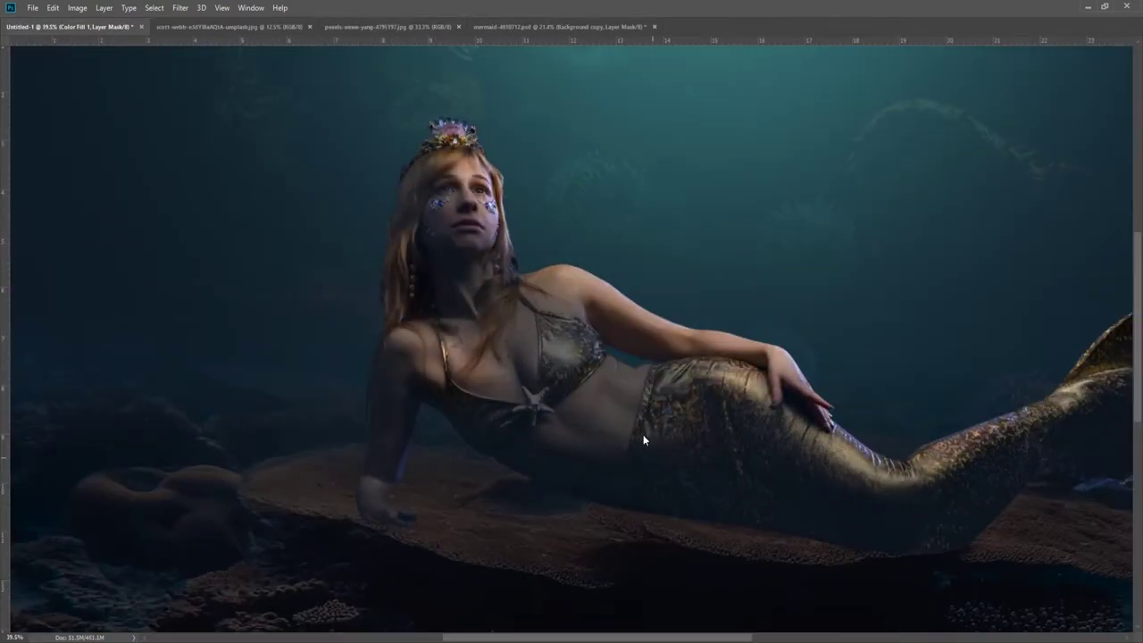
scroll(643, 439, down, 1)
key(Tab)
scroll(705, 261, down, 1)
key(Tab)
scroll(420, 145, up, 3)
scroll(638, 552, down, 4)
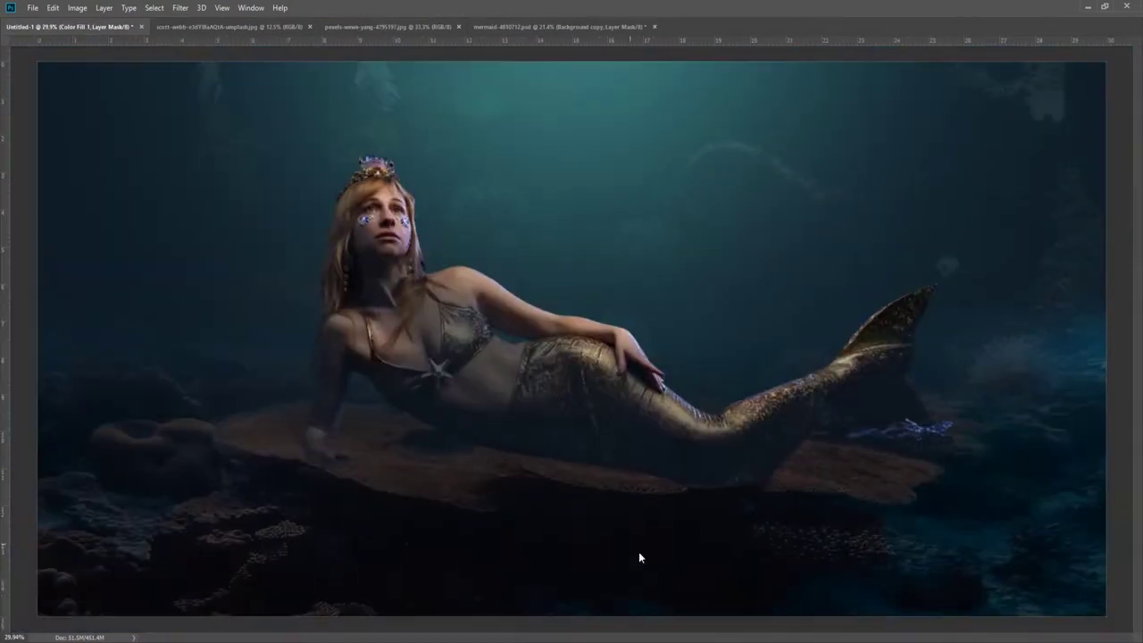
scroll(917, 532, up, 2)
scroll(755, 412, down, 3)
key(Tab)
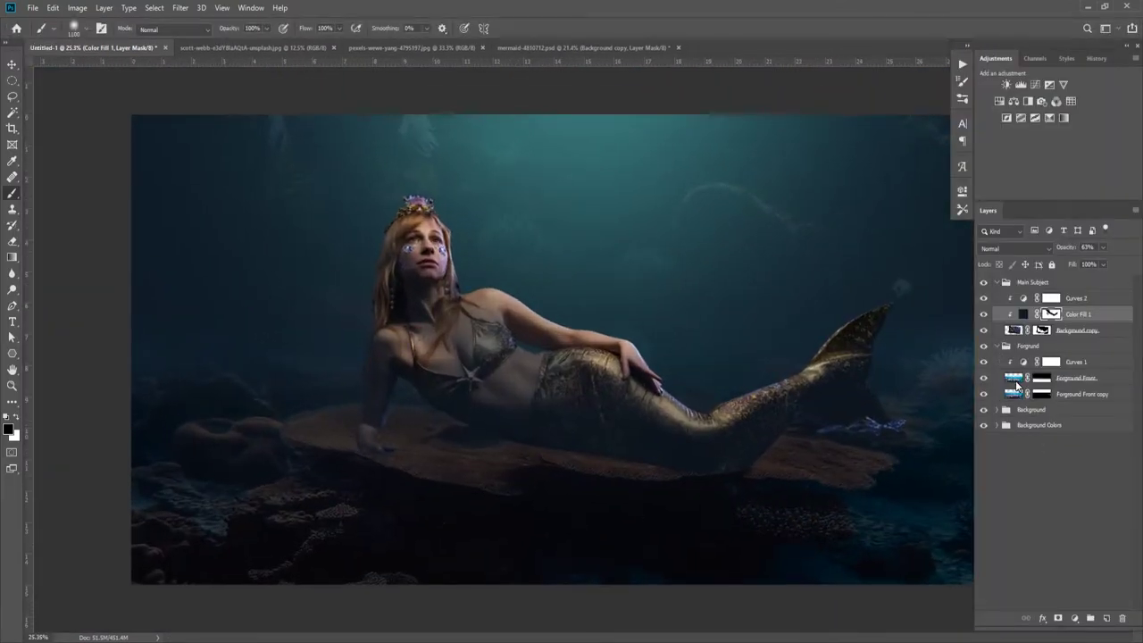
Warp the Forground Front coral layer, bending its right and top edges outward.
click(1016, 386)
key(ctrl+t)
right_click(721, 438)
click(750, 527)
key(Tab)
mouse_move(889, 433)
mouse_down()
mouse_move(973, 434)
mouse_move(993, 390)
mouse_up()
drag(702, 266, 731, 302)
drag(1009, 384, 1060, 365)
key(Return)
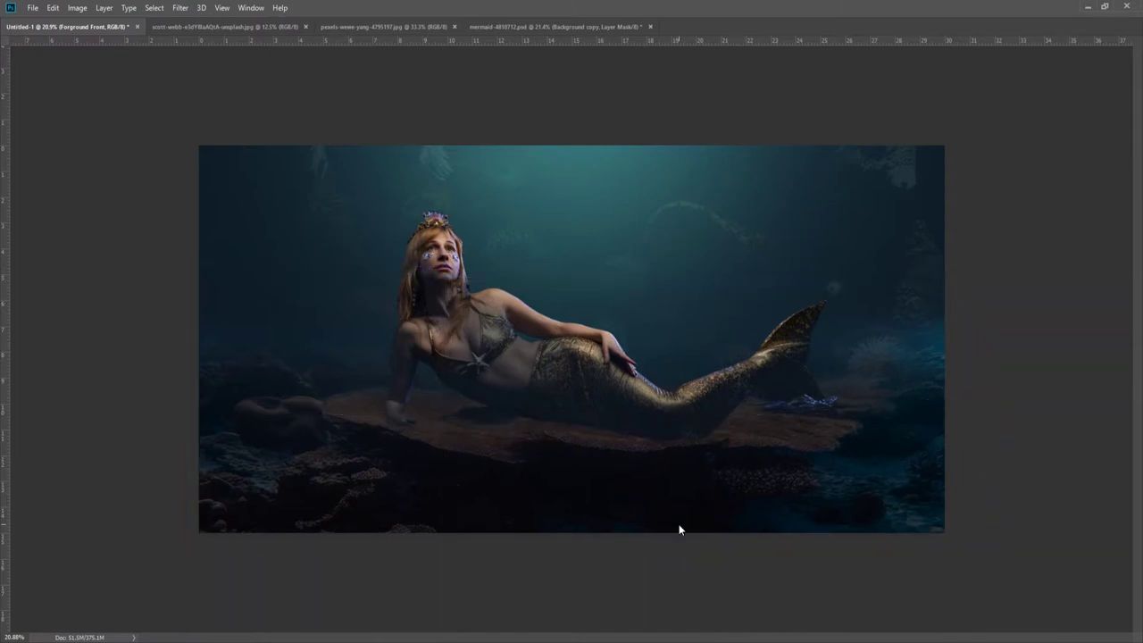
scroll(657, 512, up, 5)
scroll(343, 524, down, 3)
key(Tab)
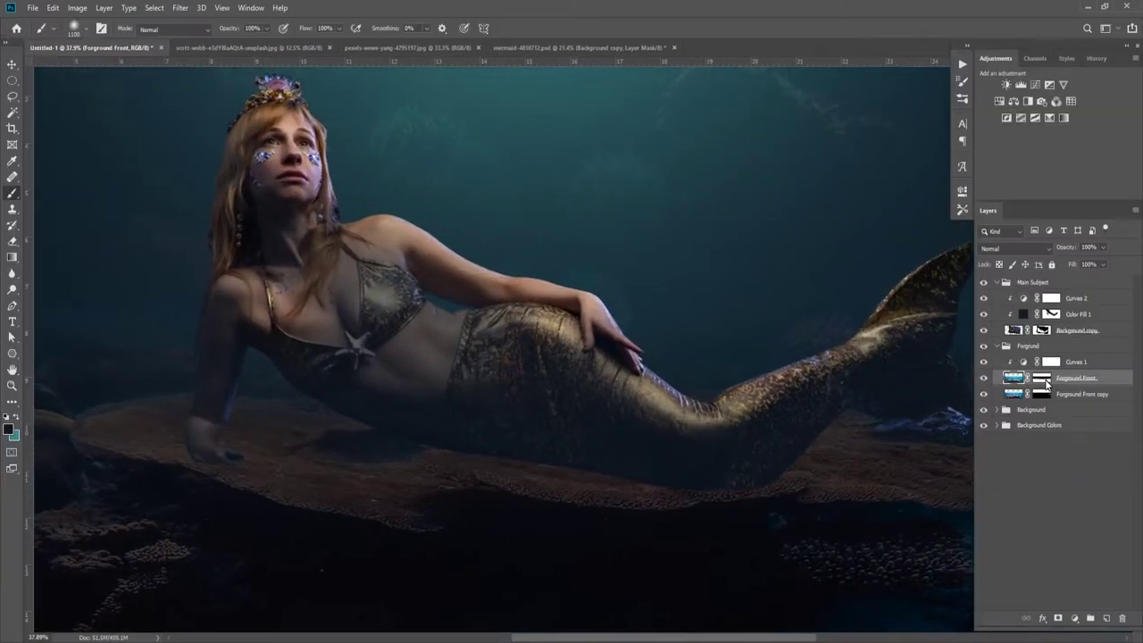
Paint white on the Curves 1 mask to brighten the coral patch below the tail.
click(1051, 362)
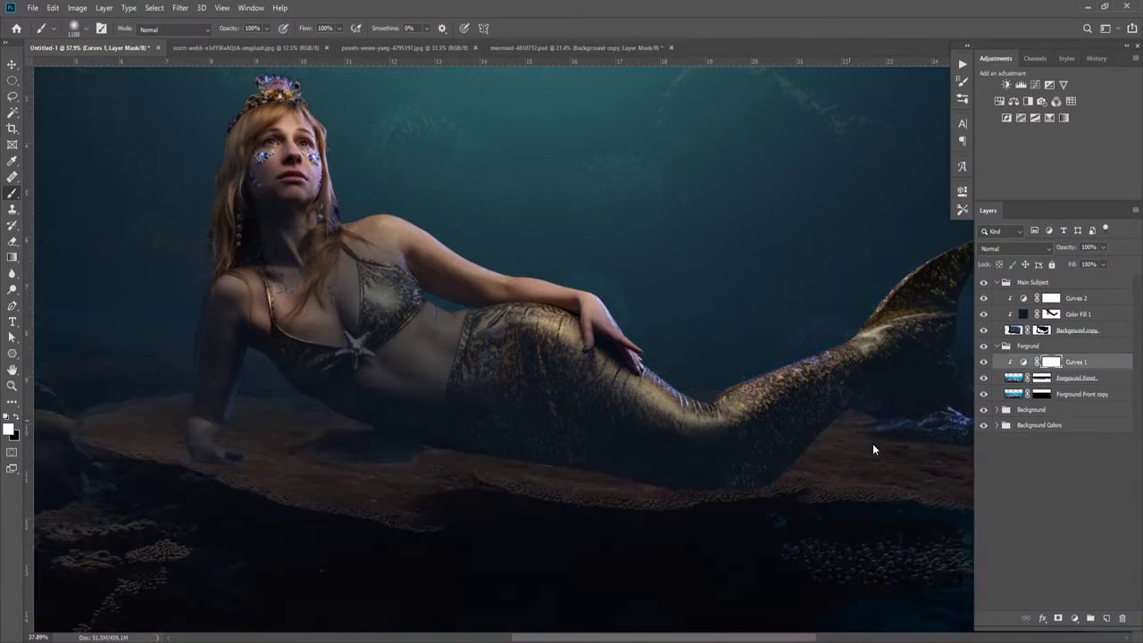
key(Tab)
scroll(837, 409, down, 2)
scroll(926, 392, down, 2)
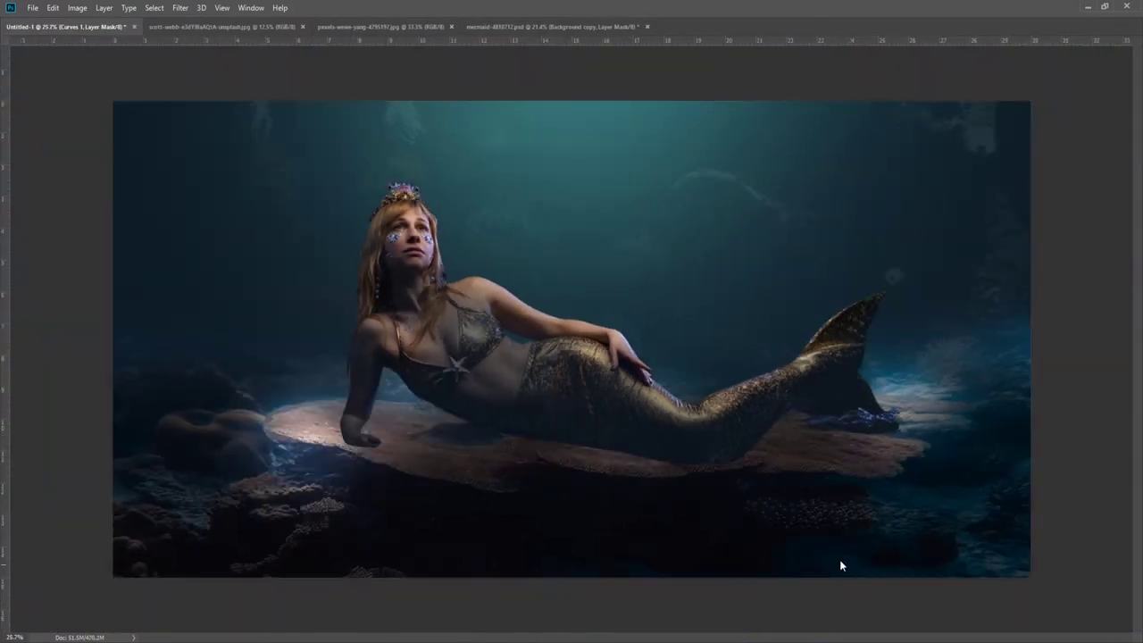
drag(870, 509, 768, 508)
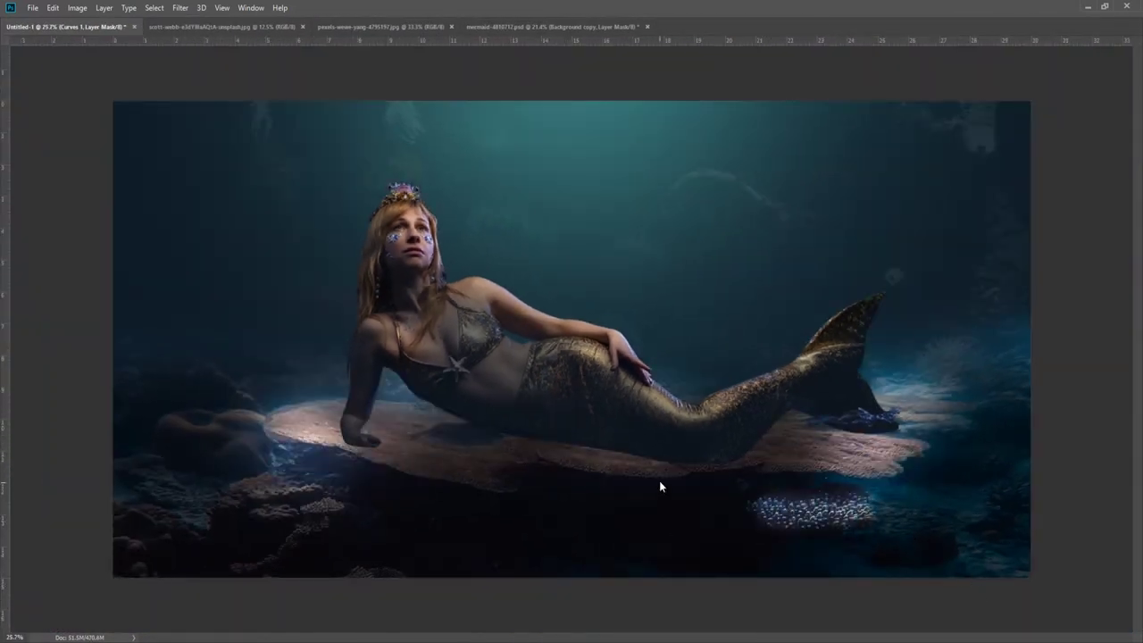
scroll(604, 473, up, 10)
scroll(731, 390, down, 5)
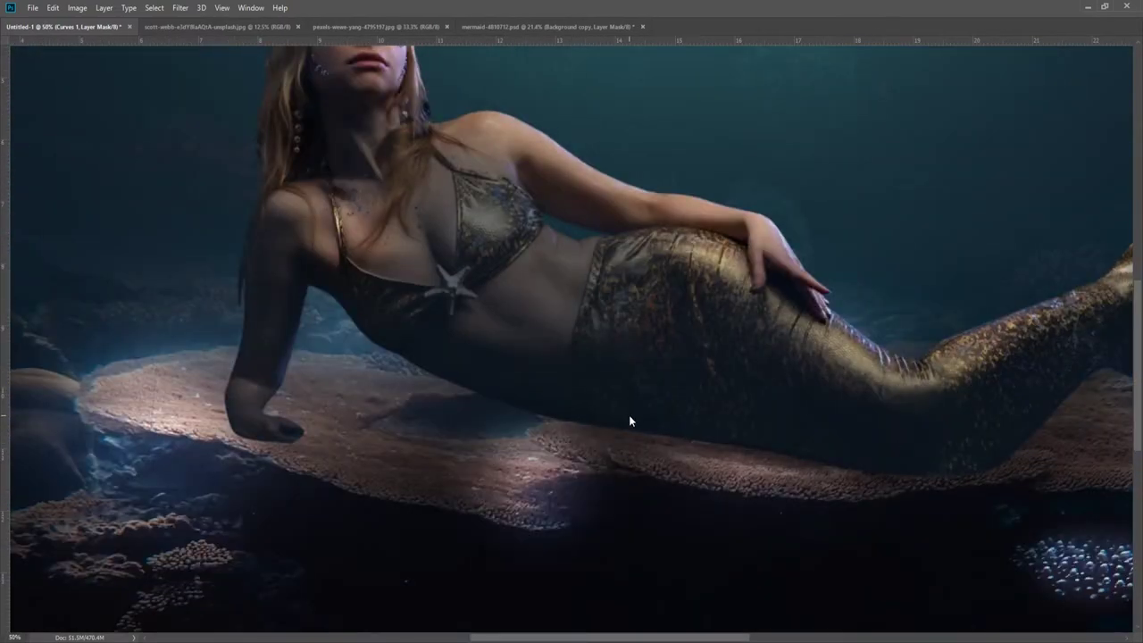
scroll(628, 414, down, 3)
scroll(922, 469, up, 5)
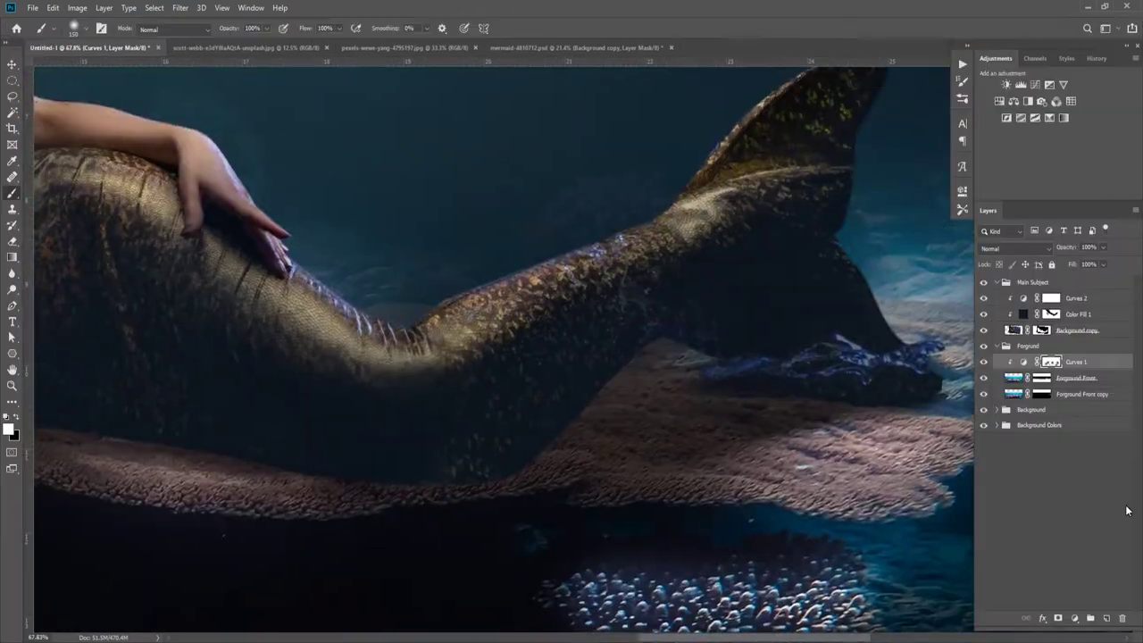
Set Layer 3's blend mode to Soft Light.
click(1013, 248)
click(991, 429)
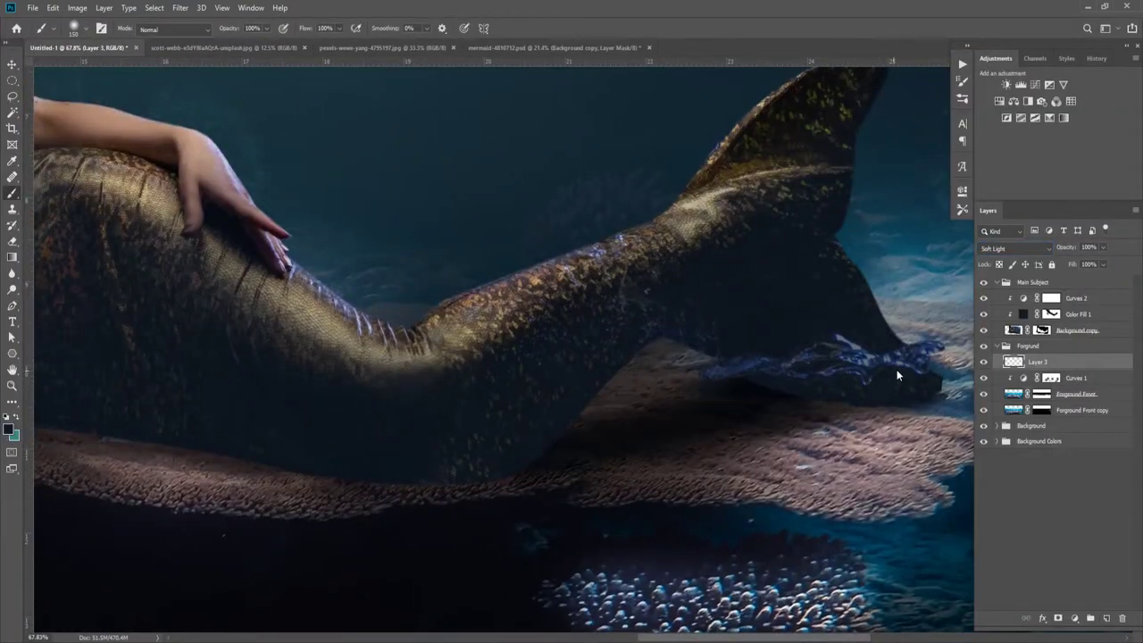
scroll(911, 441, down, 3)
scroll(473, 444, up, 2)
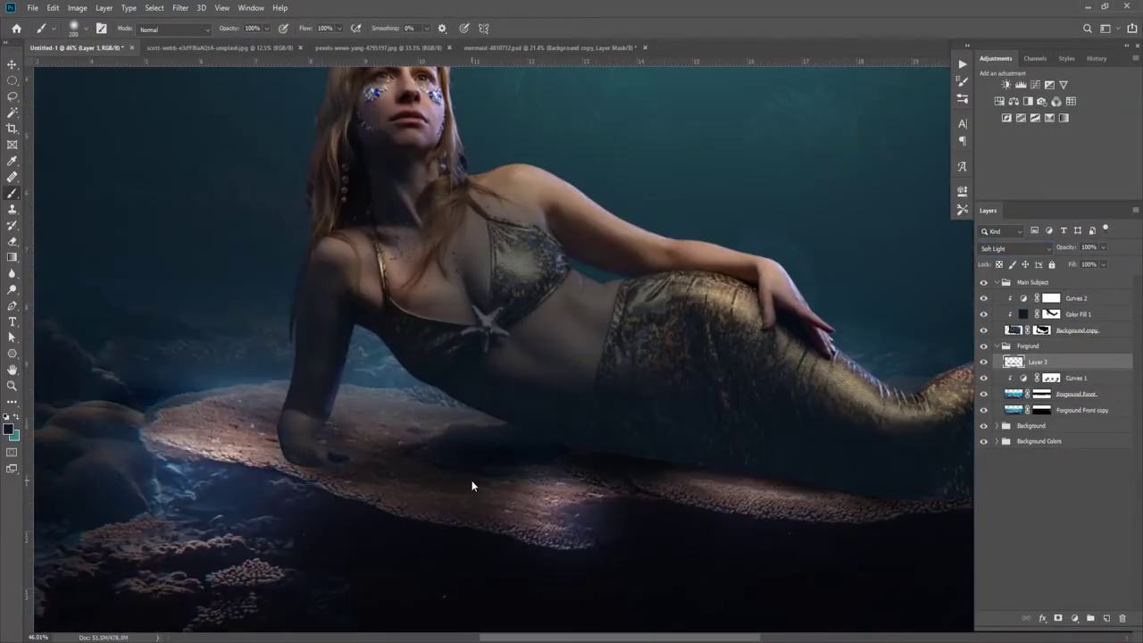
scroll(625, 460, up, 2)
scroll(679, 402, up, 3)
scroll(407, 460, down, 3)
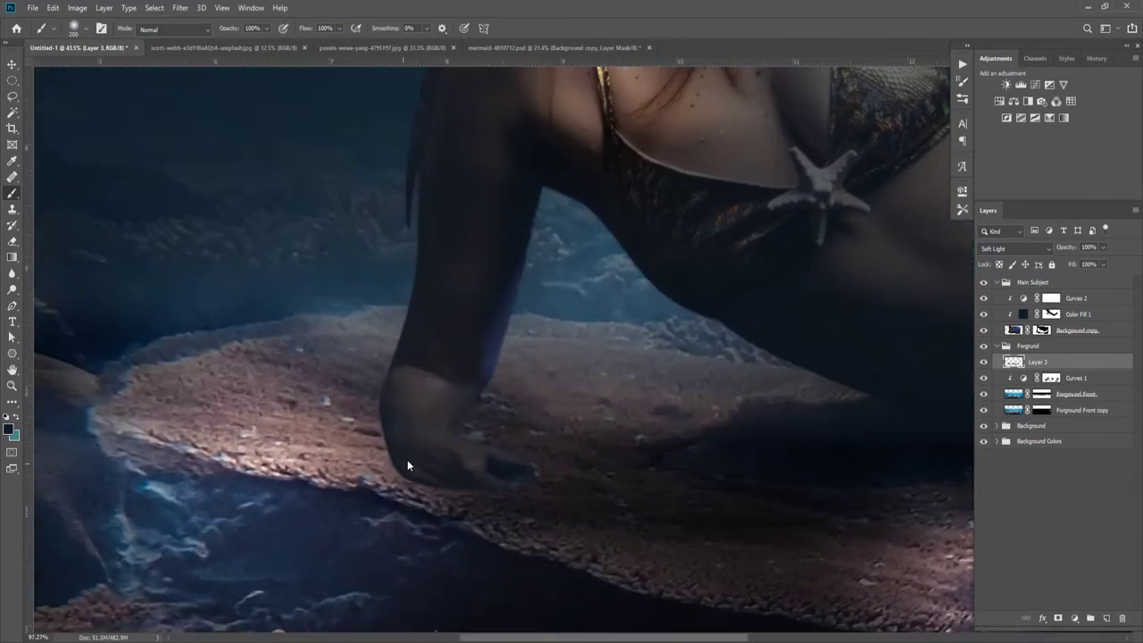
Return to the Curves 1 mask and set the brush opacity to 40%.
key(alt+bracketleft)
scroll(474, 534, down, 3)
scroll(442, 457, up, 5)
scroll(443, 464, down, 3)
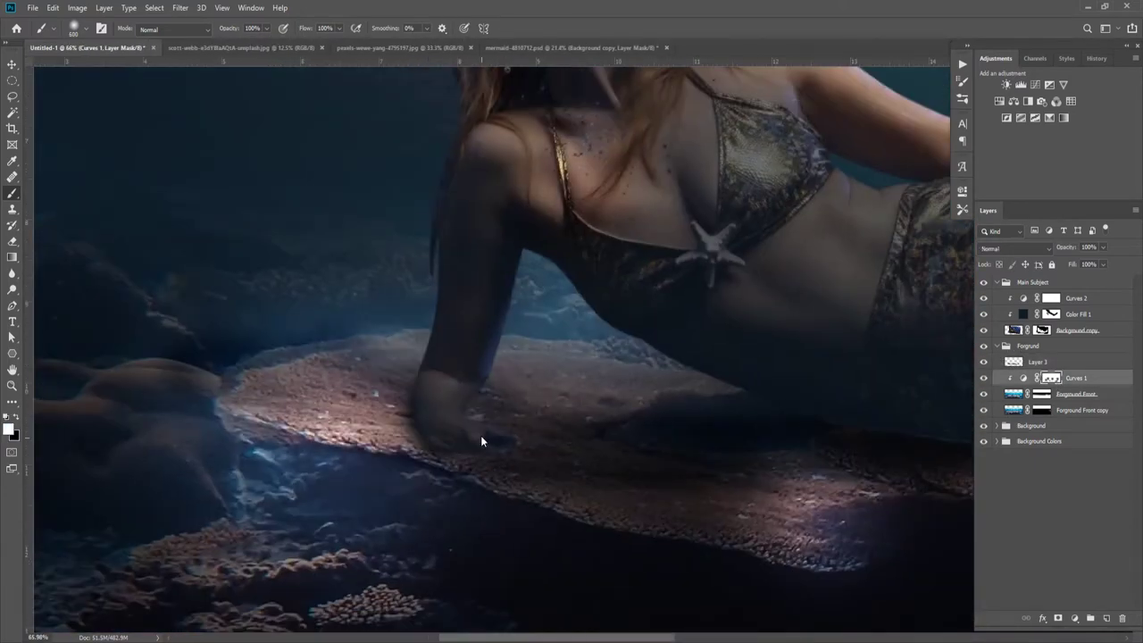
key(4)
scroll(515, 555, down, 3)
scroll(696, 569, up, 3)
Add a black Foreground to Transparent Gradient Overlay to the mermaid layer.
double_click(1026, 339)
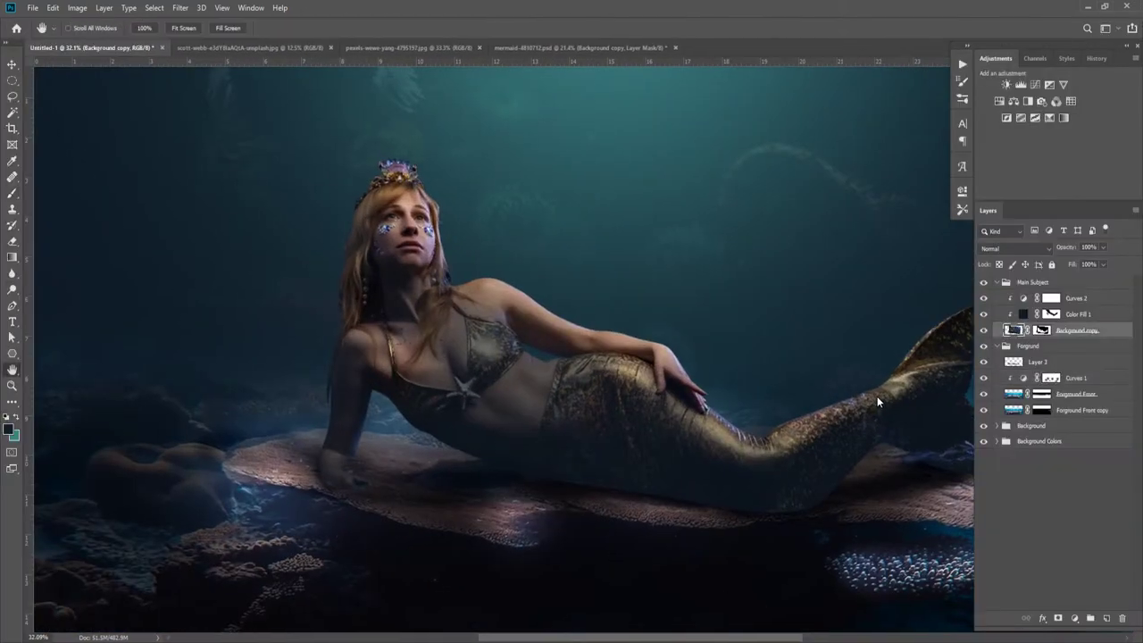
click(706, 498)
click(910, 337)
click(746, 246)
click(756, 476)
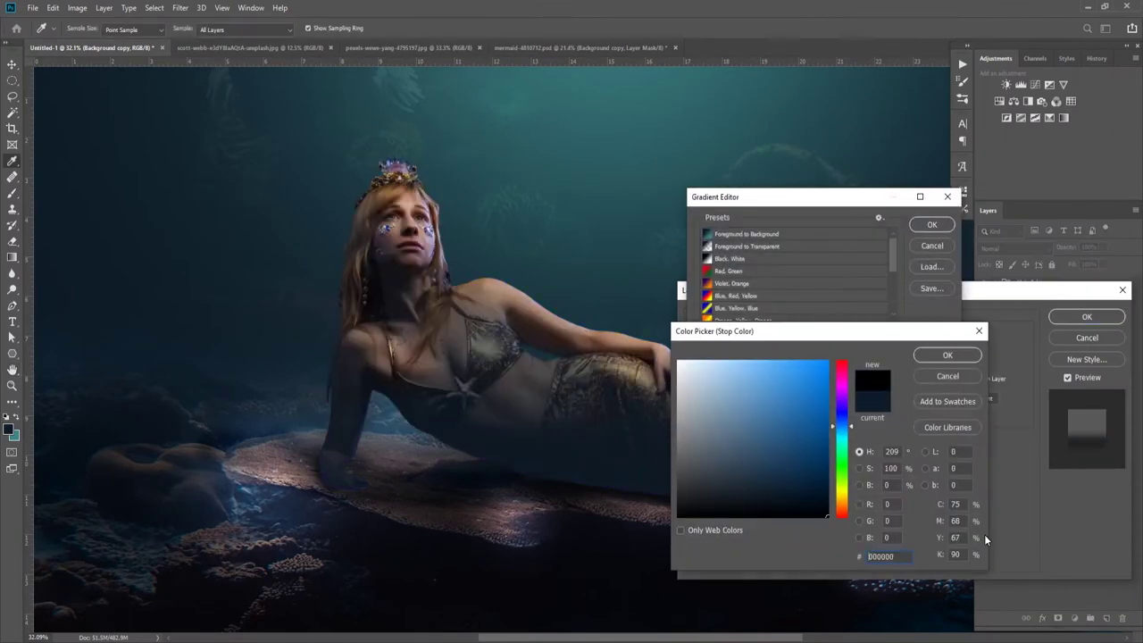
click(679, 568)
click(947, 354)
click(931, 224)
Choose the Gradient Overlay's blend mode and apply the layer style.
mouse_move(774, 296)
mouse_down()
mouse_move(604, 116)
mouse_move(638, 143)
mouse_up()
click(793, 181)
click(786, 233)
key(Return)
scroll(614, 450, down, 2)
scroll(248, 477, up, 4)
scroll(529, 477, down, 3)
Save the composite as 01.psd.
key(ctrl+s)
key(Escape)
scroll(577, 431, up, 1)
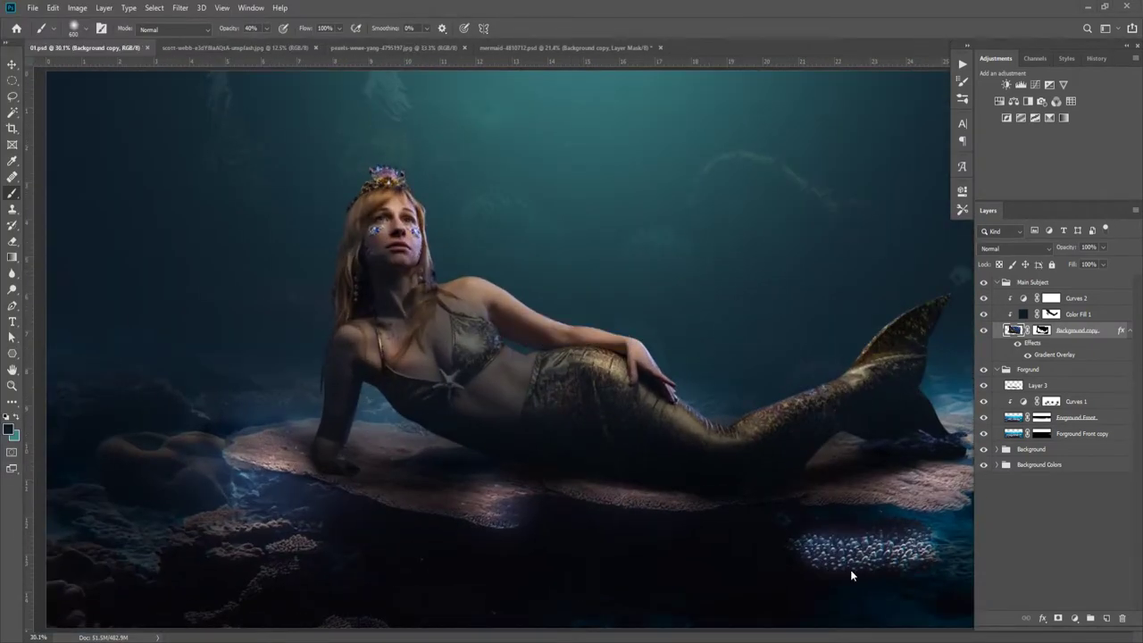
scroll(850, 569, up, 3)
scroll(789, 504, up, 4)
Heal the blue spots on the tail, sampling clean scales as the source.
key(s)
key(j)
alt+click(574, 461)
drag(553, 393, 589, 406)
drag(625, 357, 714, 313)
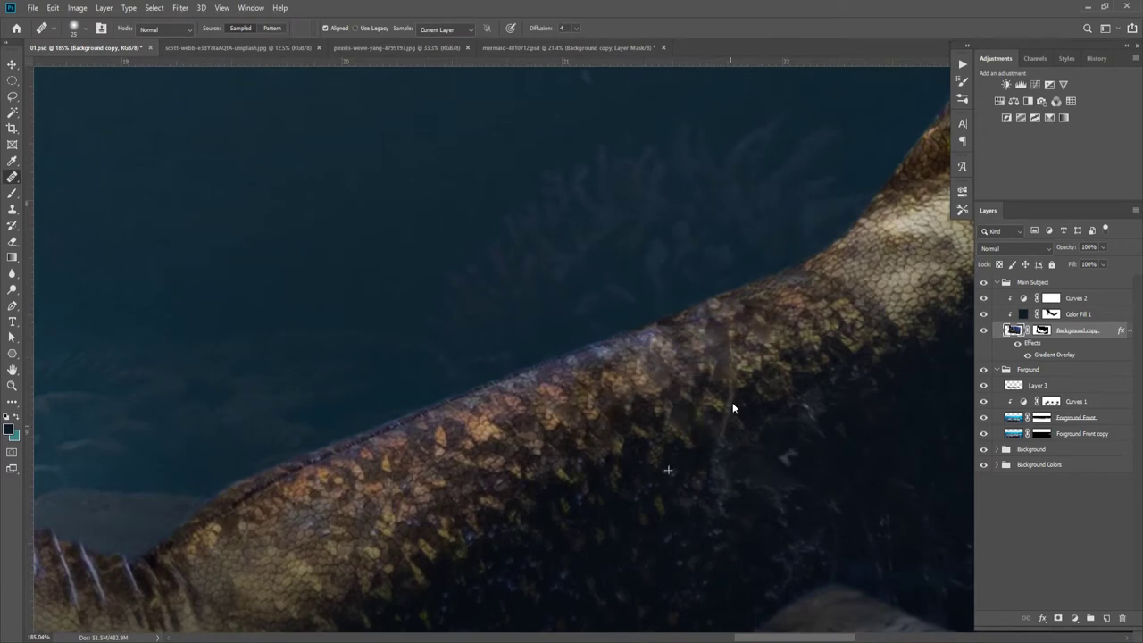
scroll(732, 407, down, 3)
scroll(737, 276, left, 5)
Pan around the full-screen composite to check the healed tail scales.
key(Tab)
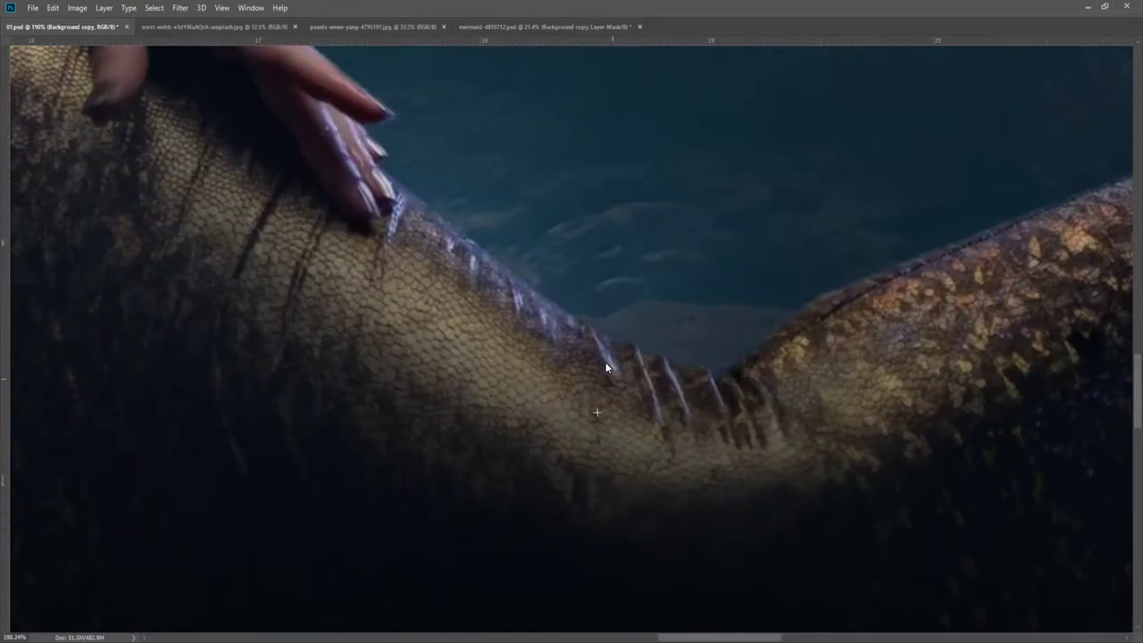
scroll(676, 397, down, 3)
scroll(662, 329, down, 3)
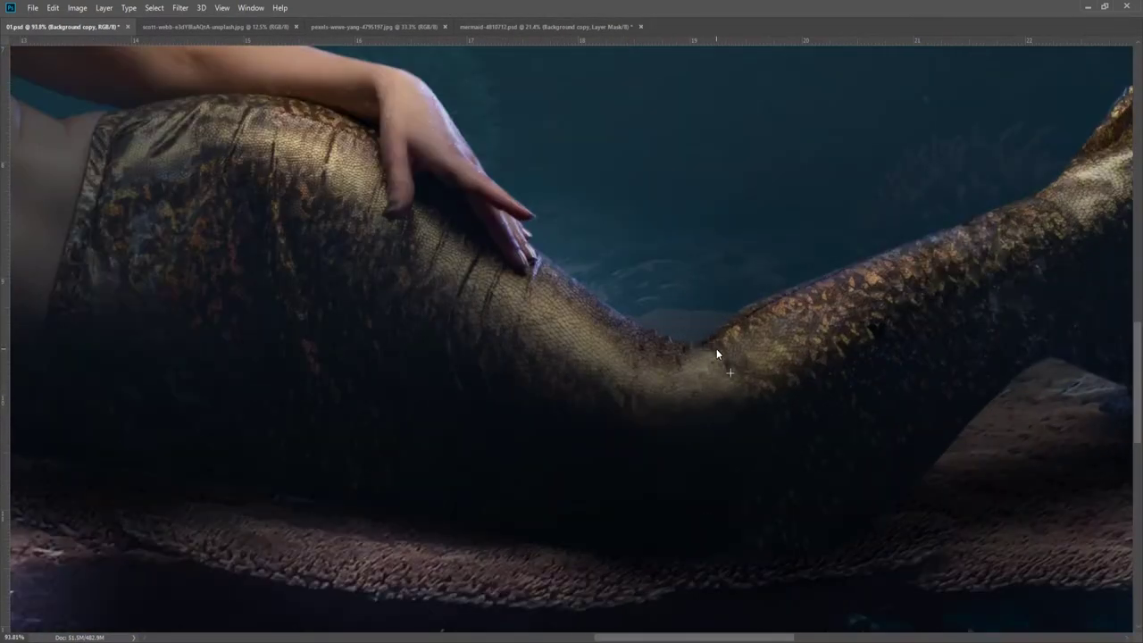
scroll(665, 397, down, 1)
scroll(580, 395, down, 3)
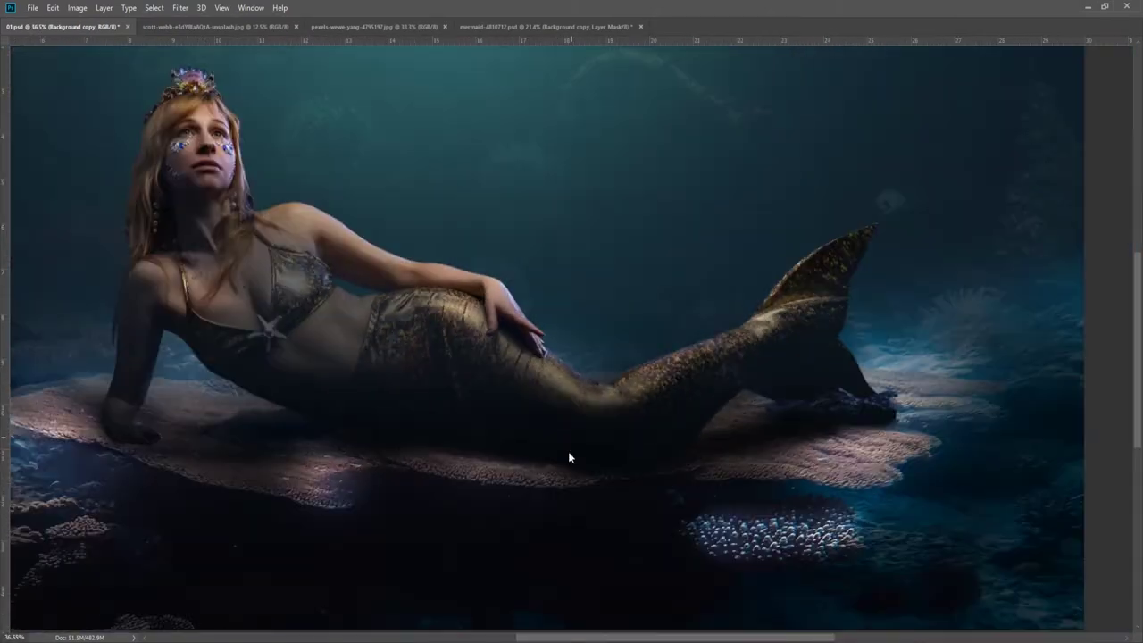
scroll(560, 390, up, 6)
scroll(625, 375, down, 1)
scroll(540, 429, up, 1)
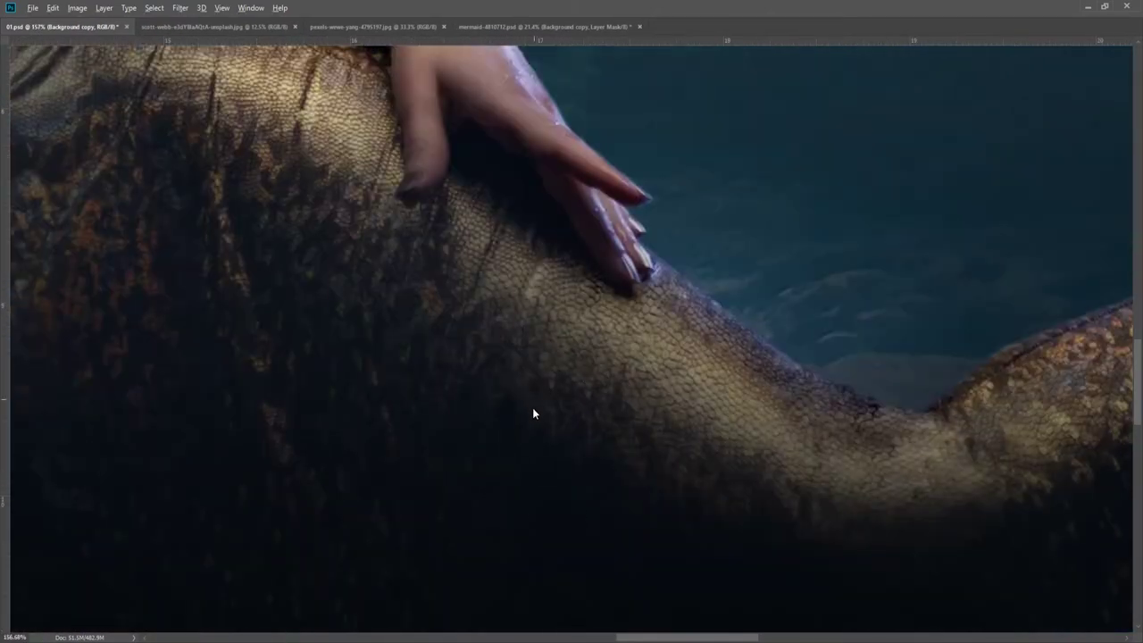
scroll(534, 405, up, 2)
scroll(625, 283, up, 2)
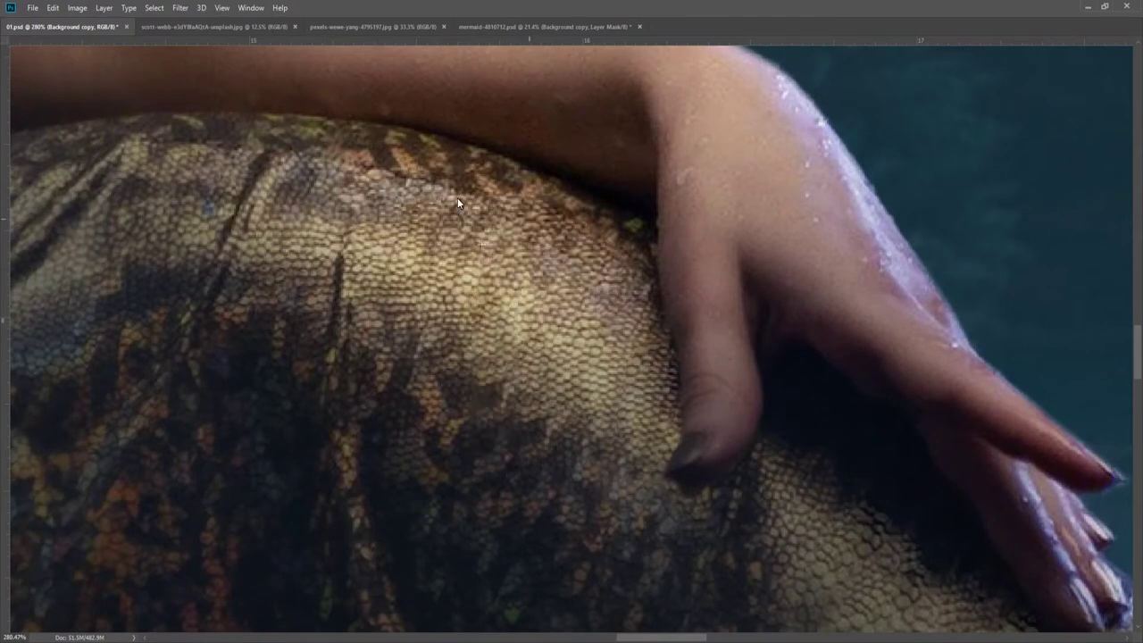
scroll(539, 224, down, 8)
scroll(576, 462, up, 1)
scroll(505, 588, up, 2)
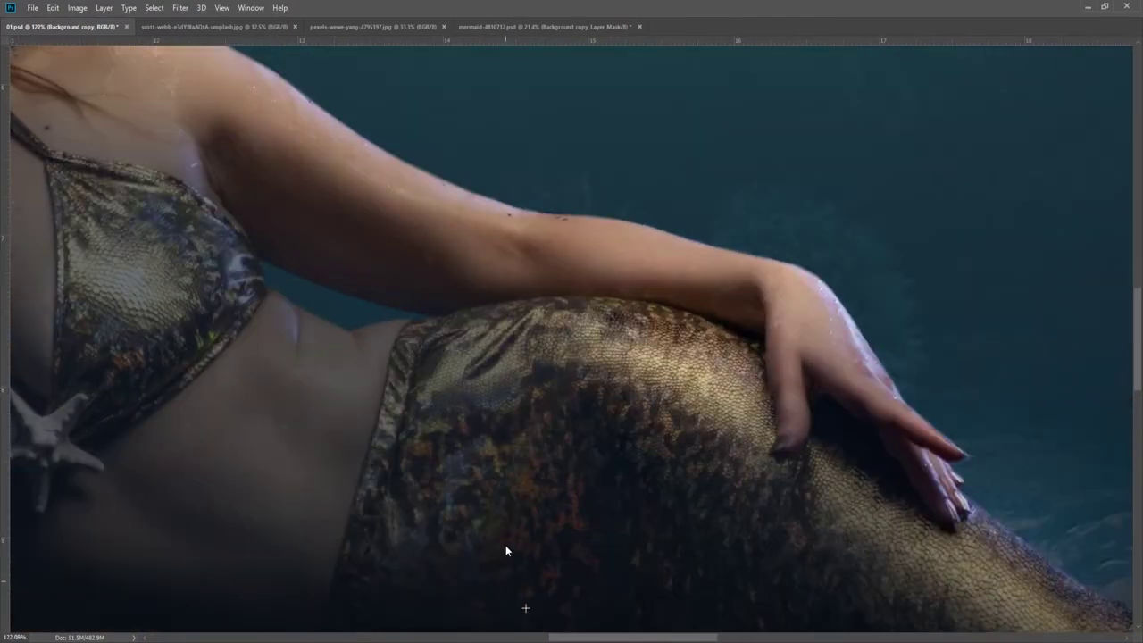
scroll(506, 465, up, 1)
scroll(516, 247, up, 3)
scroll(459, 380, down, 3)
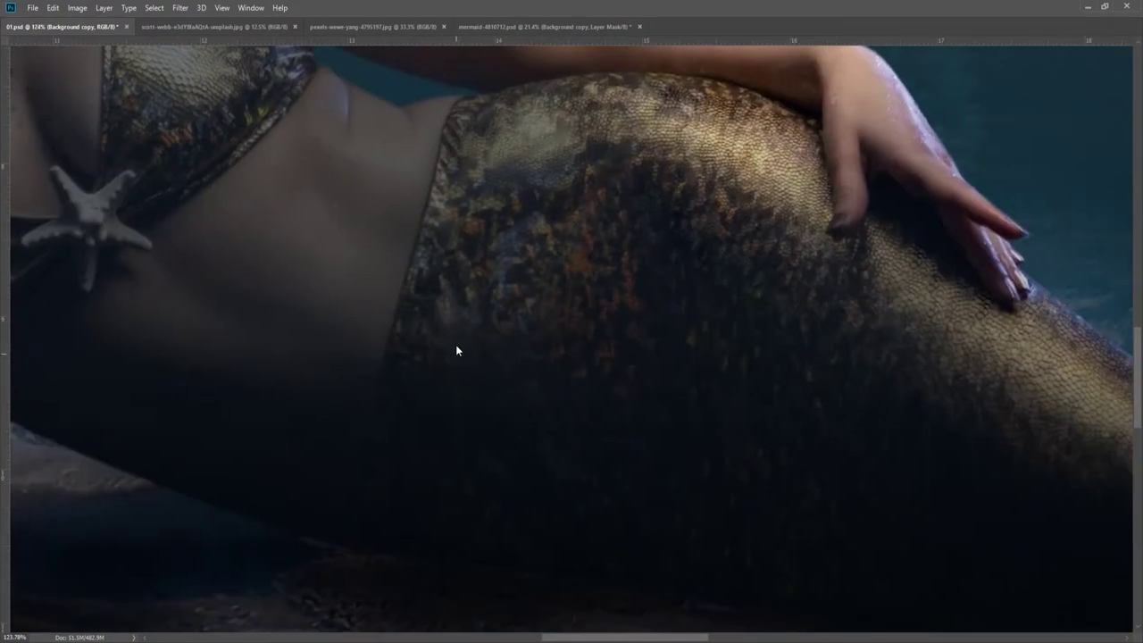
scroll(460, 379, down, 2)
scroll(505, 250, down, 2)
scroll(638, 435, up, 4)
scroll(546, 364, down, 4)
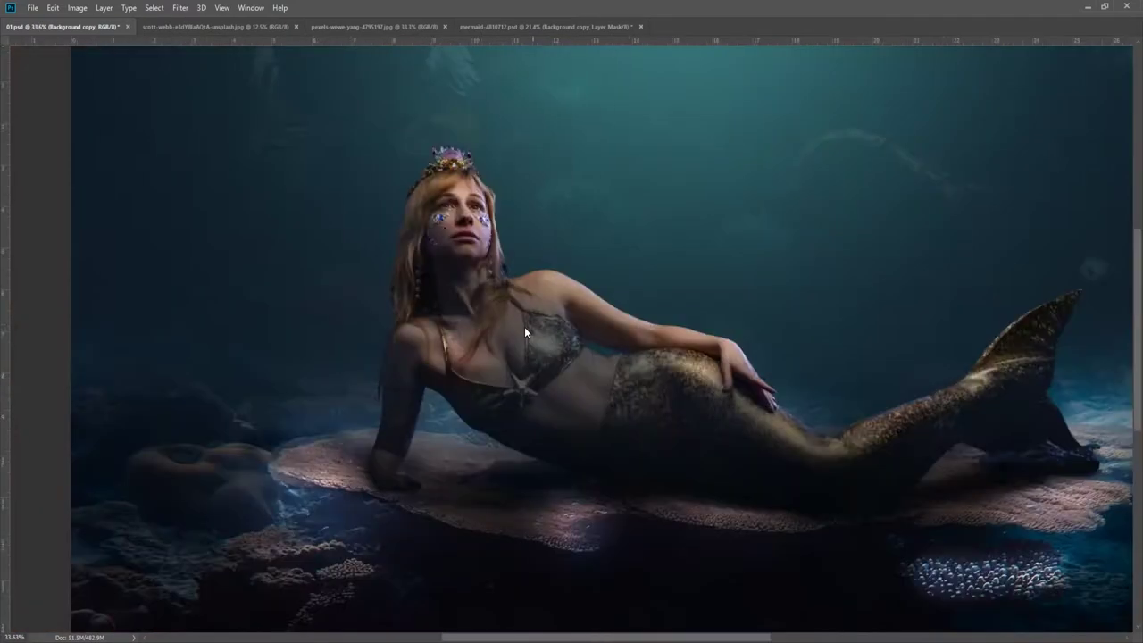
scroll(536, 411, up, 4)
scroll(652, 406, down, 2)
scroll(347, 302, down, 2)
scroll(519, 381, down, 1)
key(Tab)
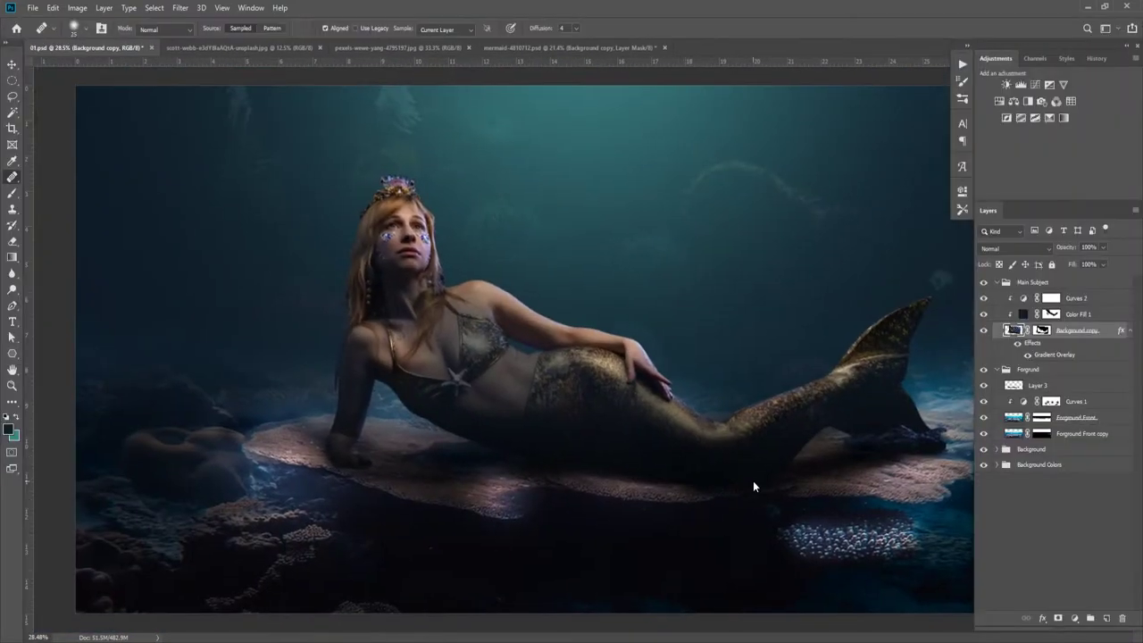
scroll(753, 486, up, 4)
scroll(631, 390, down, 3)
click(1036, 385)
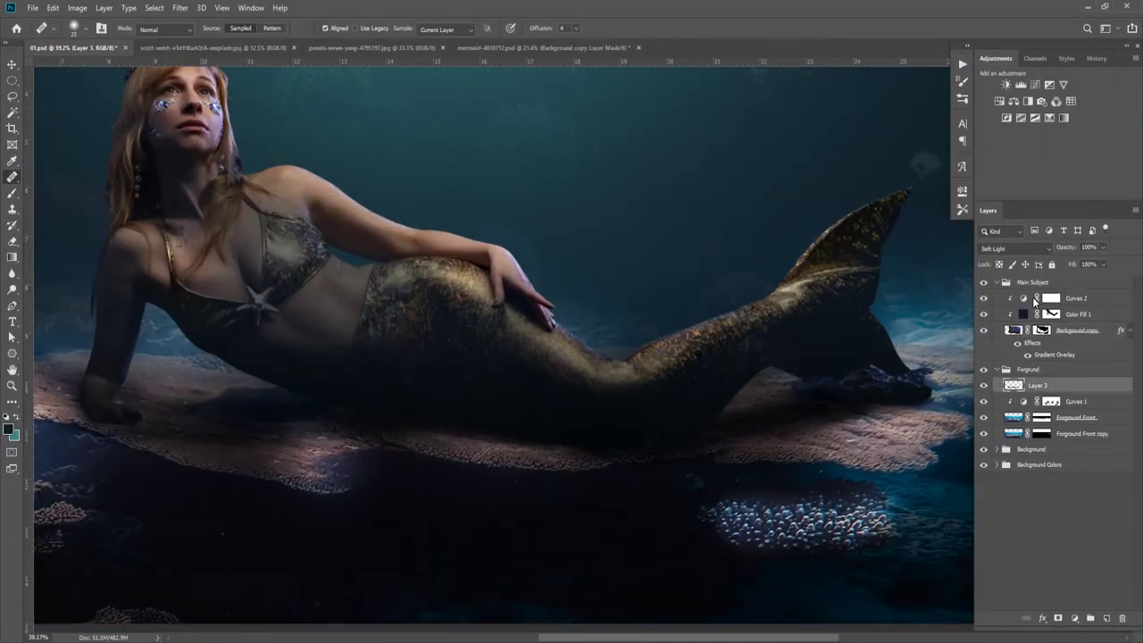
Create a Soft Light Layer 4 at the top of the Main Subject group.
click(1036, 302)
key(ctrl+shift+alt+n)
click(1015, 249)
click(1017, 421)
scroll(596, 407, up, 2)
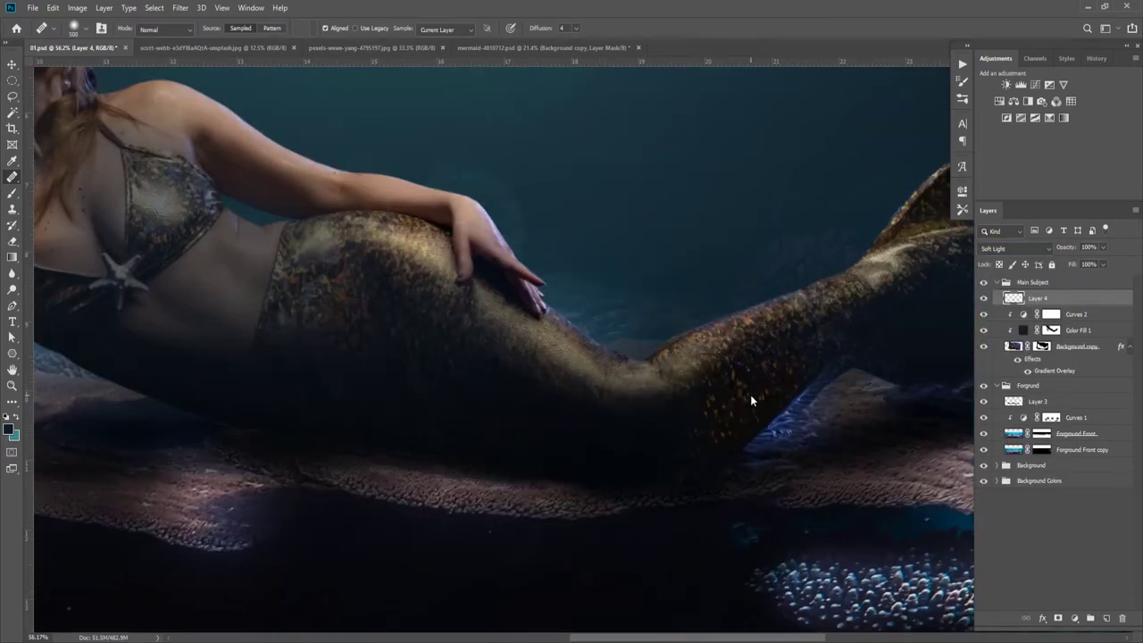
Brush soft shading over the mermaid's tail on Layer 4.
key(b)
mouse_move(750, 395)
mouse_down()
mouse_move(699, 379)
mouse_move(495, 473)
mouse_move(561, 489)
mouse_up()
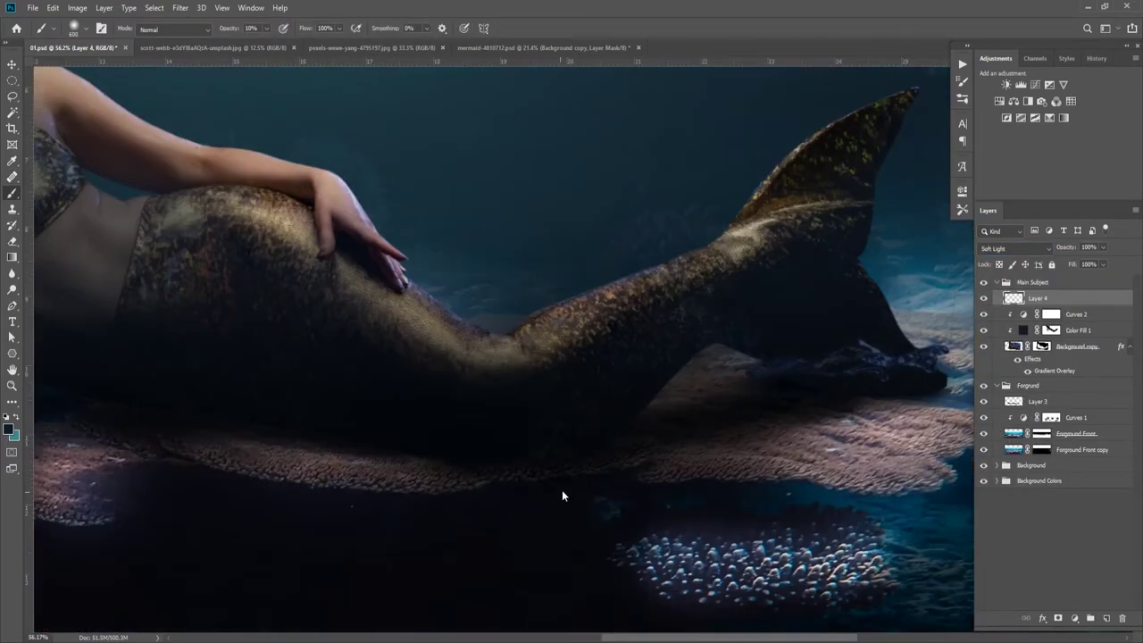
key(Tab)
scroll(572, 358, down, 3)
scroll(646, 503, up, 1)
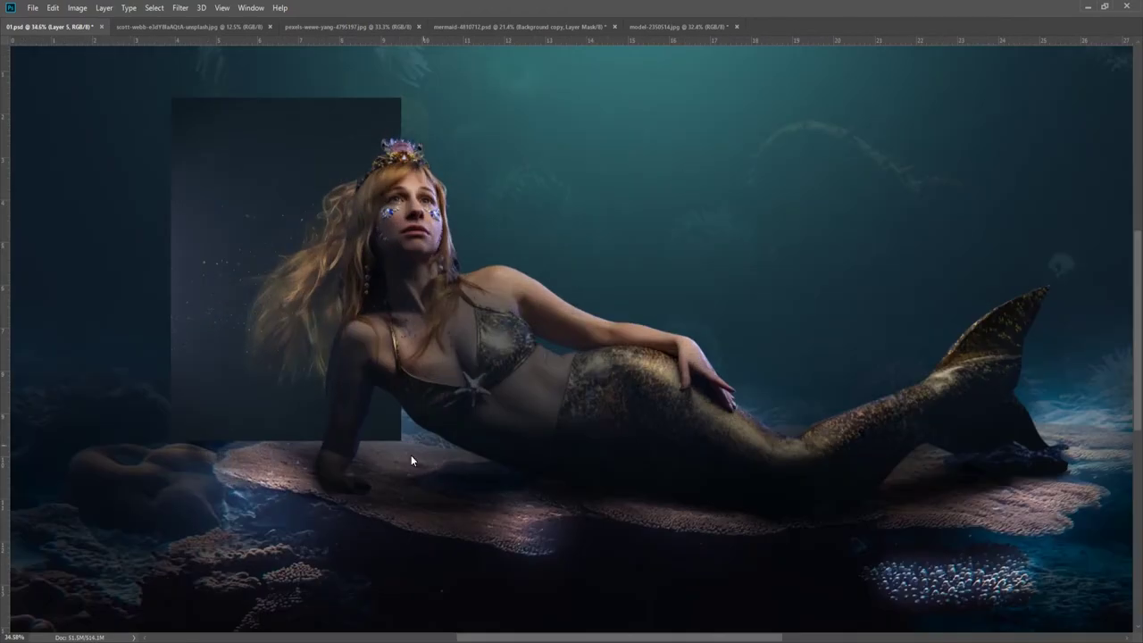
drag(411, 456, 244, 462)
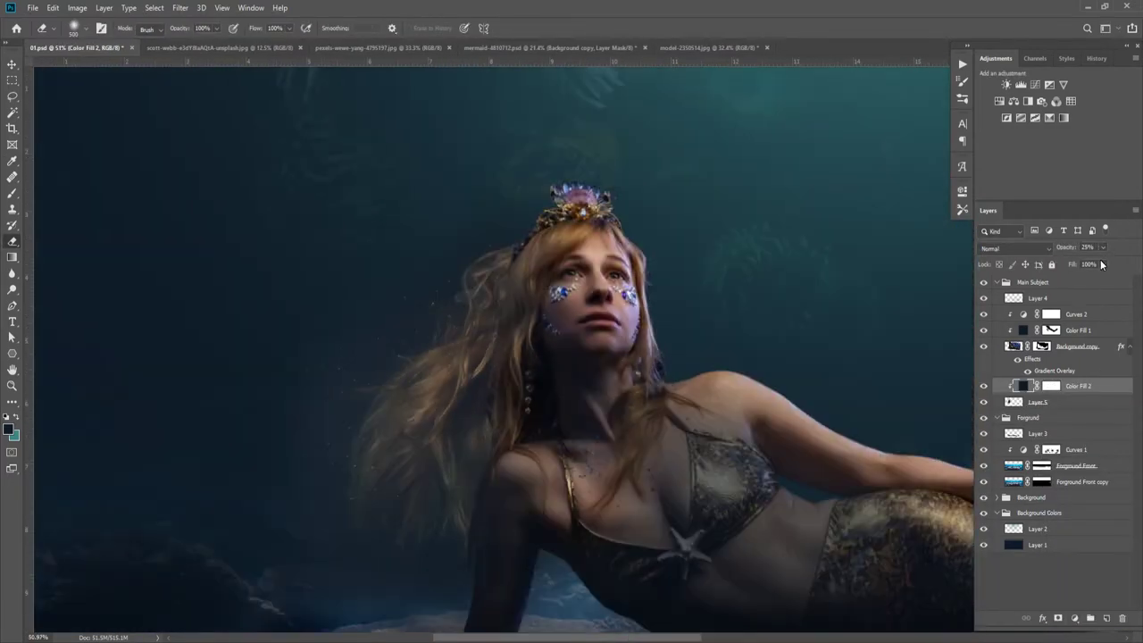
drag(1077, 263, 1113, 261)
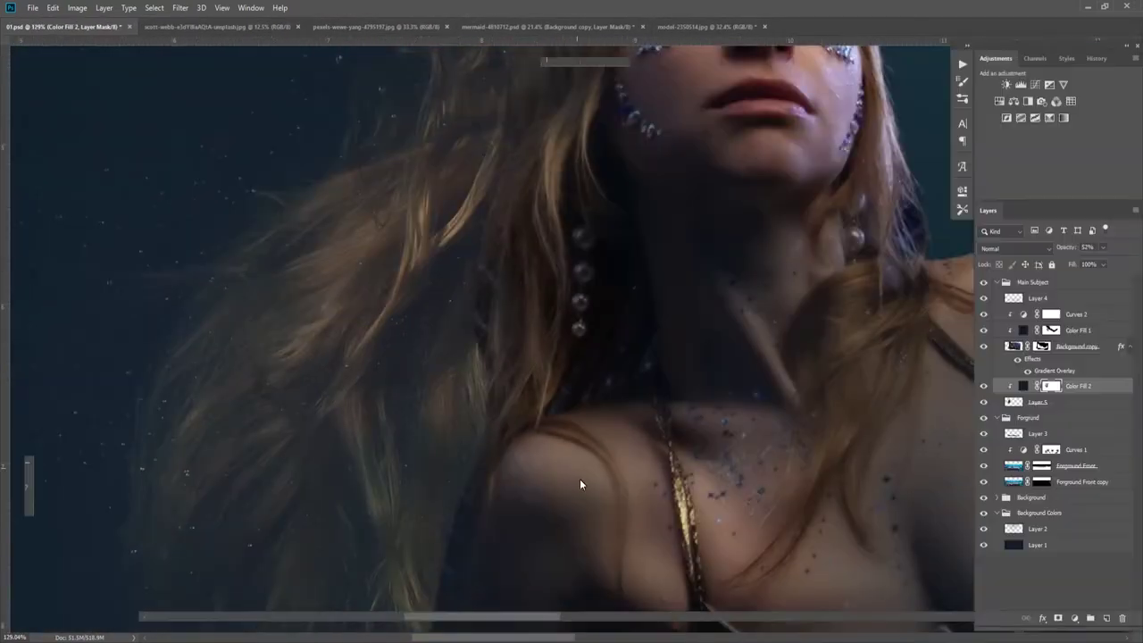
click(1013, 402)
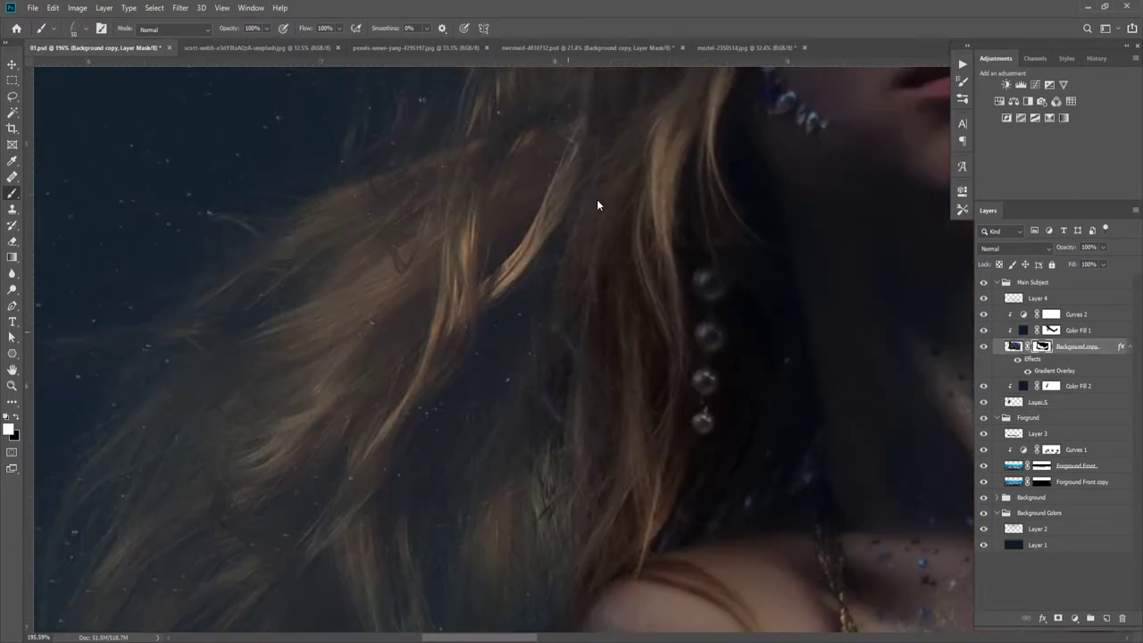
drag(597, 206, 599, 455)
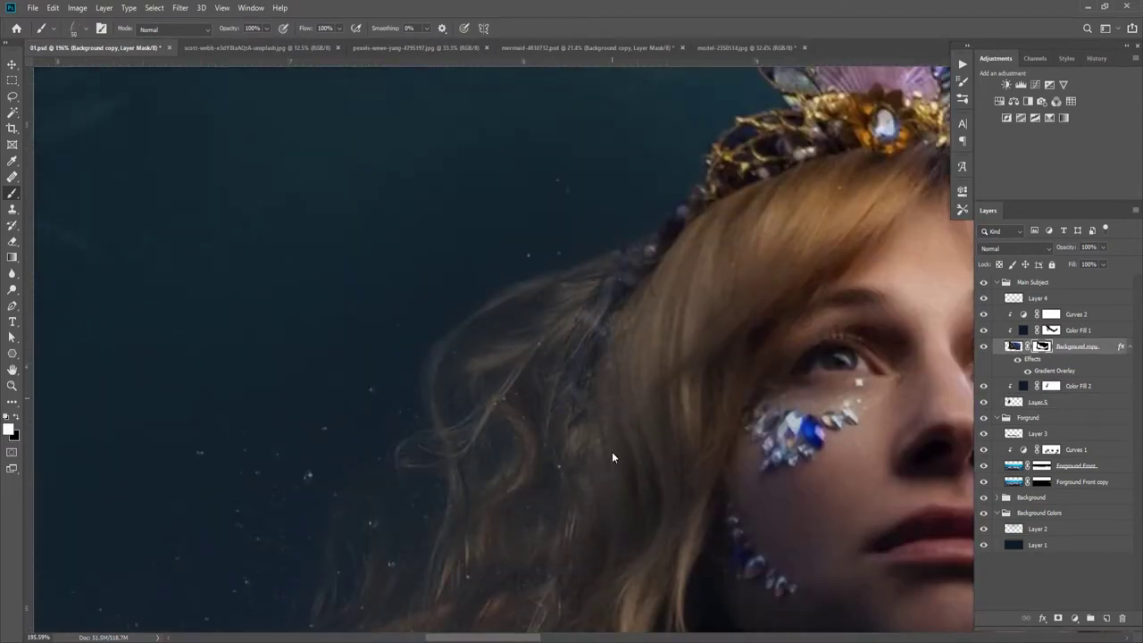
scroll(622, 329, down, 2)
scroll(630, 436, down, 2)
scroll(604, 261, down, 2)
scroll(598, 325, down, 1)
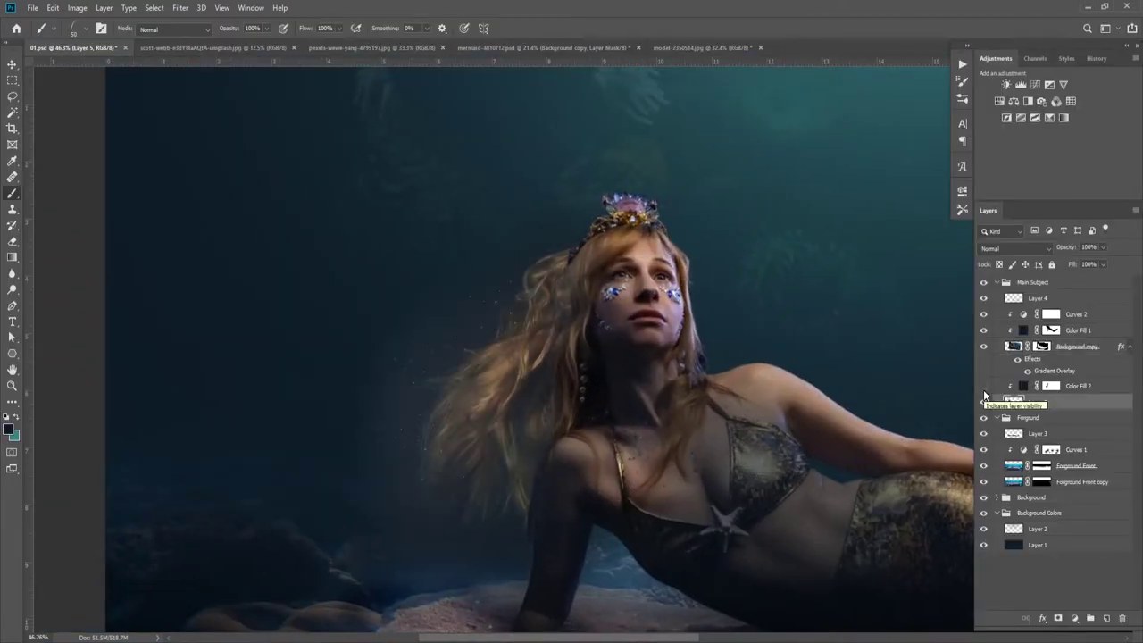
Add a Curves 3 layer with a raised black point and an inverted mask.
click(1073, 618)
click(1071, 493)
drag(929, 257, 929, 260)
drag(811, 373, 818, 404)
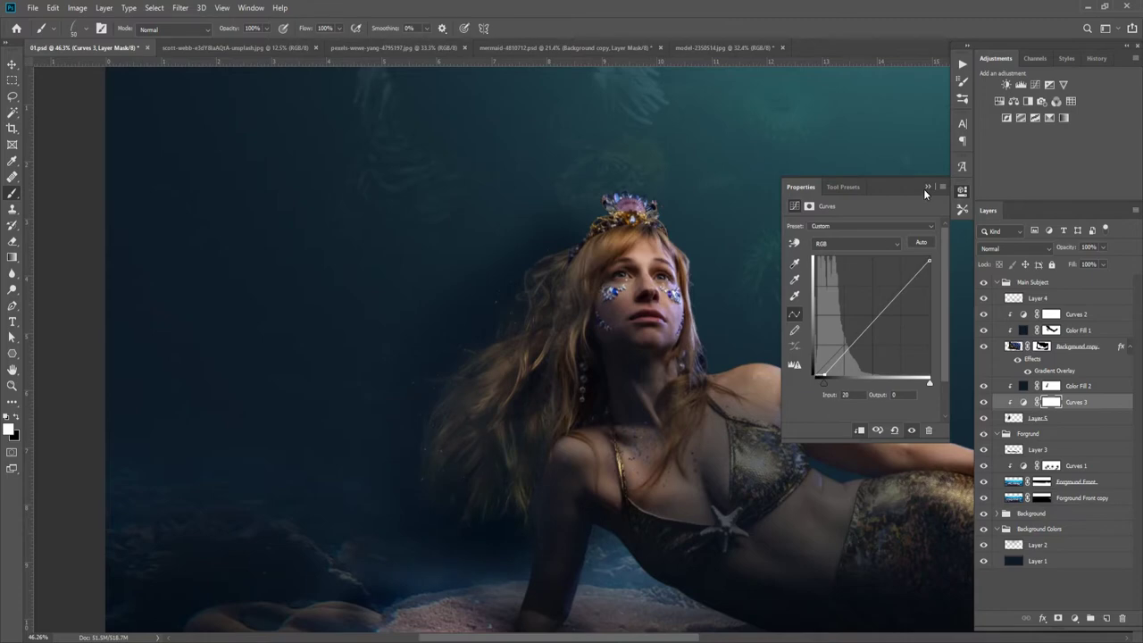
click(926, 187)
key(ctrl+i)
scroll(842, 430, up, 2)
Set the brush size, hardness and colours for painting on the Curves 3 mask.
right_click(560, 416)
key(Escape)
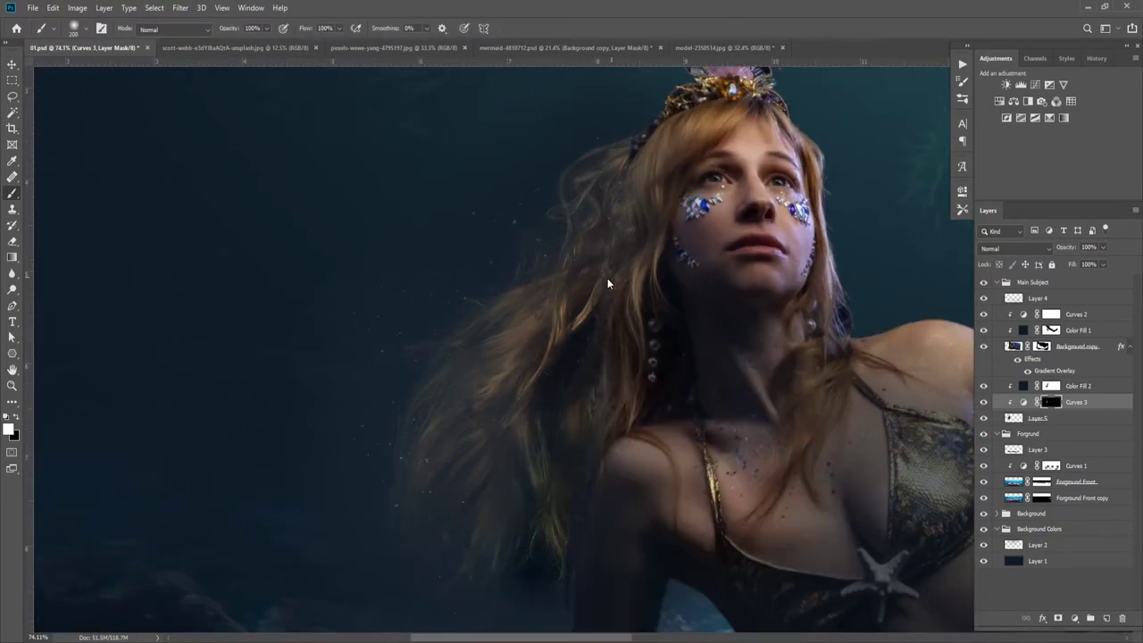
scroll(625, 375, down, 3)
scroll(583, 397, down, 1)
scroll(357, 232, up, 4)
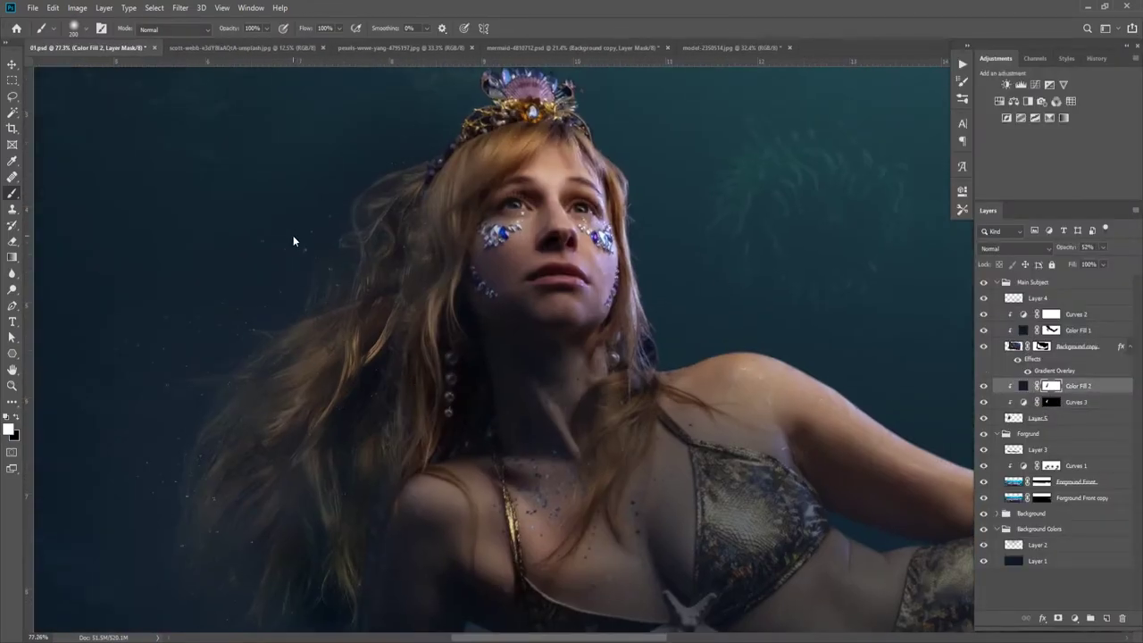
scroll(332, 362, down, 4)
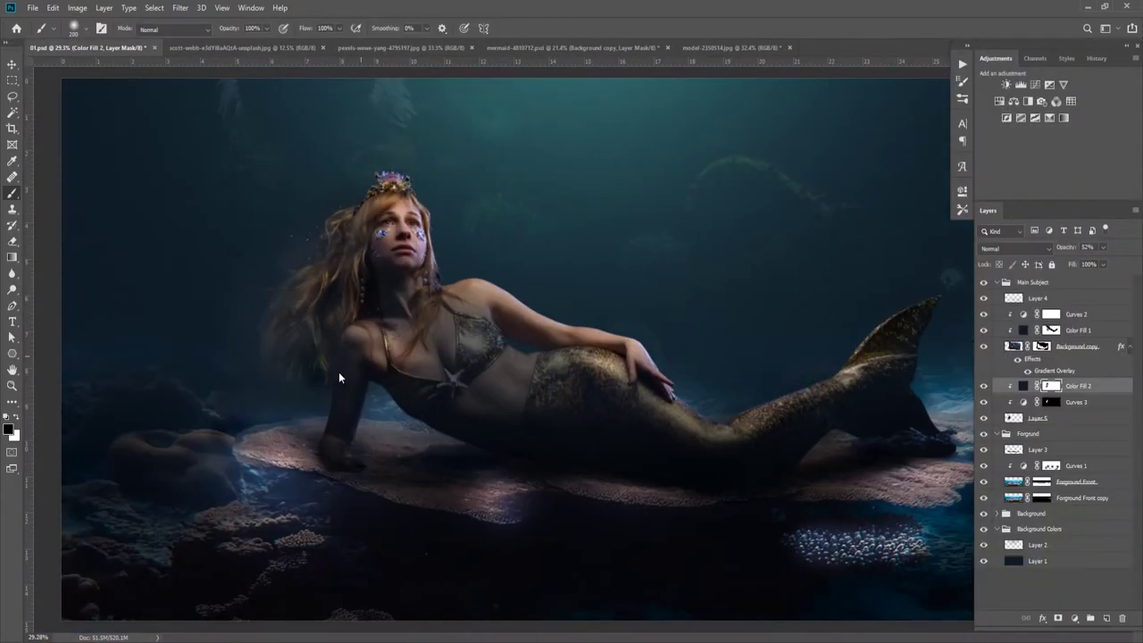
scroll(339, 372, up, 5)
scroll(611, 311, down, 2)
Drag the Litter Fishes file from Explorer into the composite.
key(Tab)
scroll(385, 420, down, 3)
scroll(455, 420, down, 1)
scroll(498, 479, down, 1)
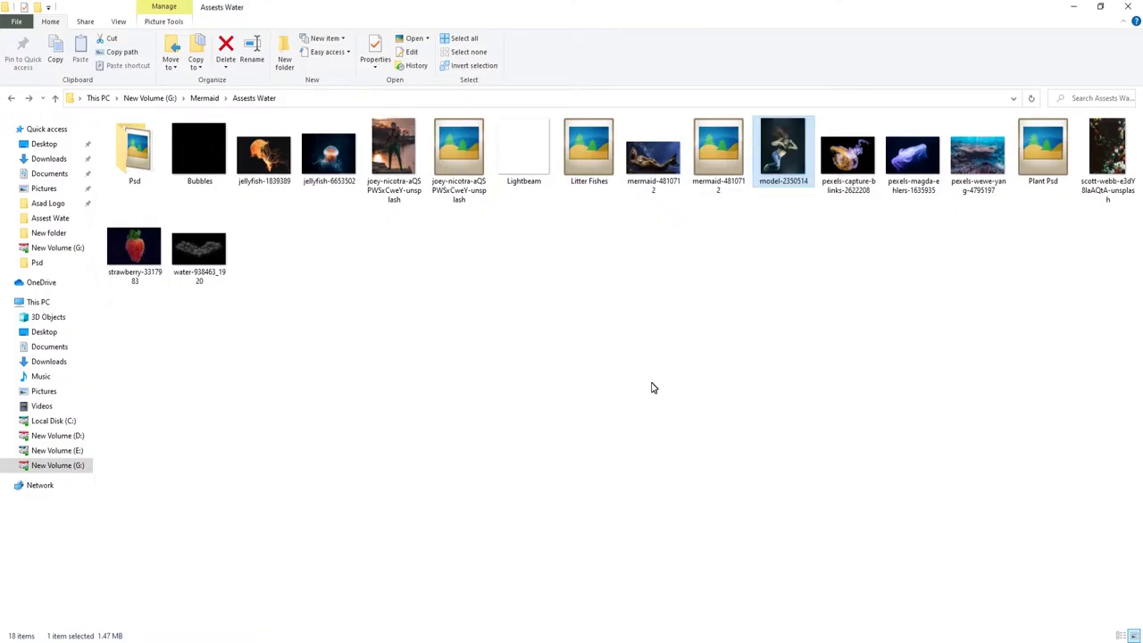
mouse_move(588, 152)
mouse_down()
mouse_move(485, 625)
mouse_move(700, 460)
mouse_up()
key(Tab)
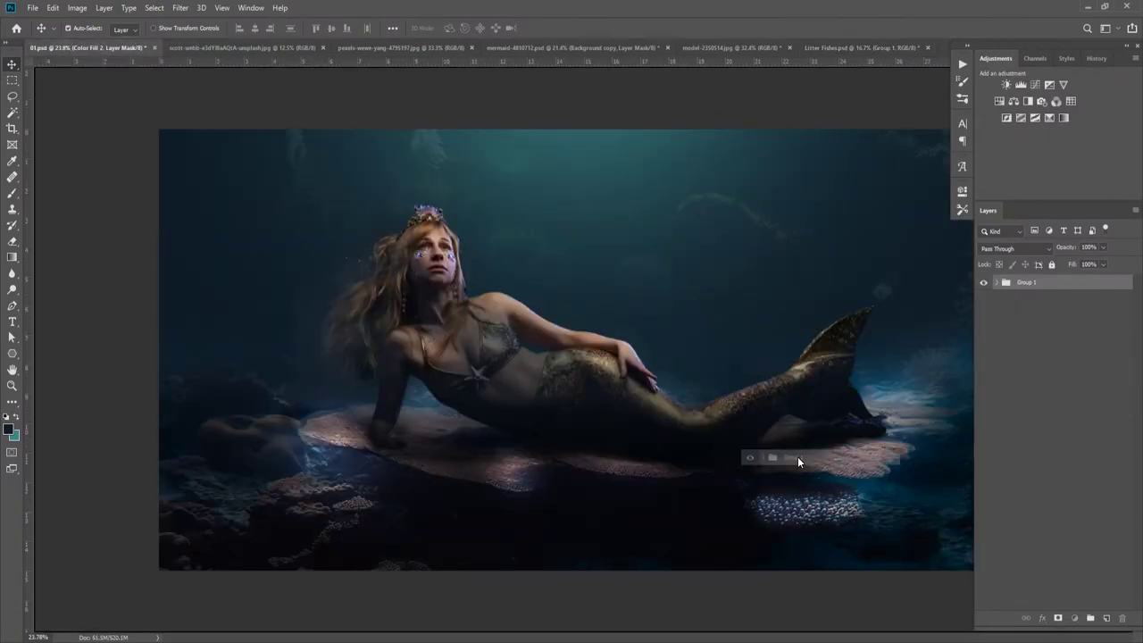
Bring the clownfish Group 1 into 01.psd, move it to the top, rename and scale it down.
drag(1031, 283, 797, 456)
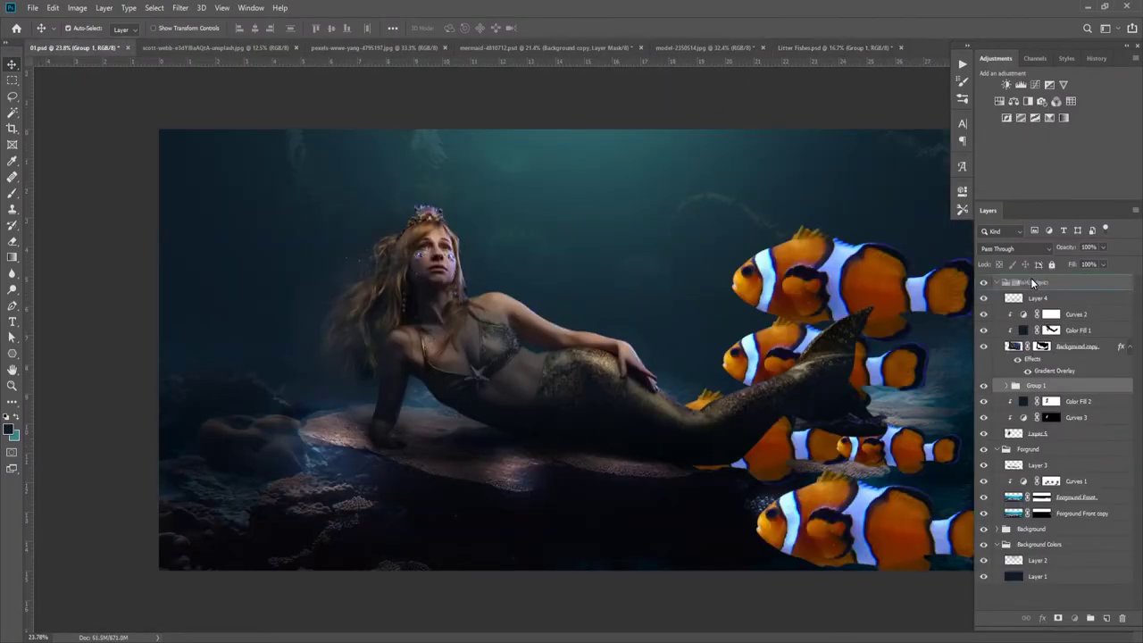
drag(1022, 284, 1025, 284)
double_click(1077, 360)
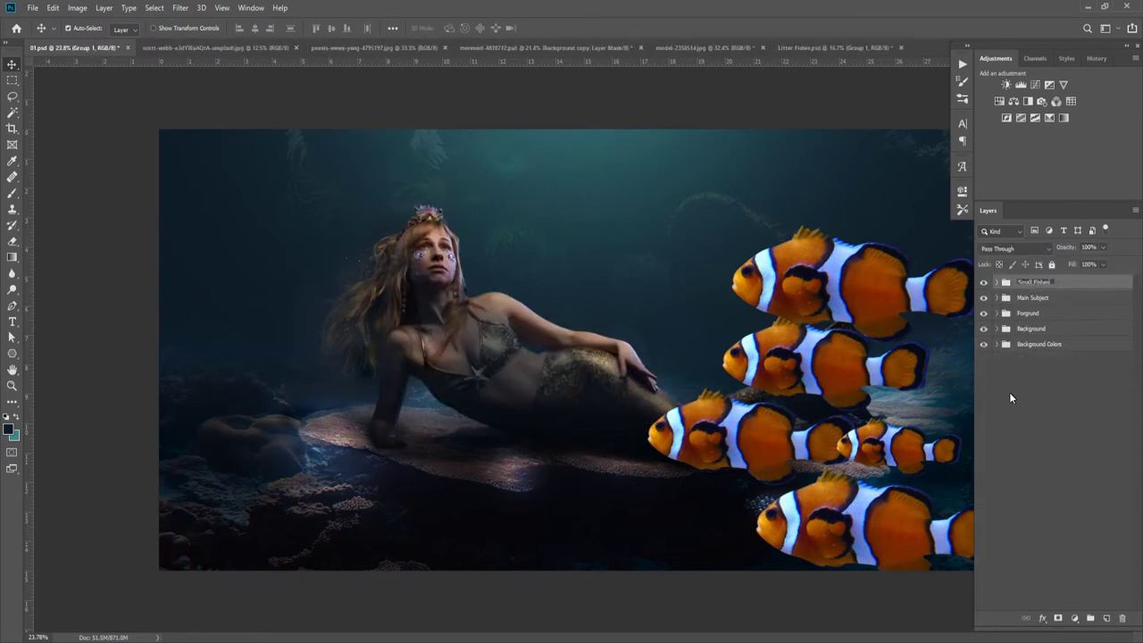
key(ctrl+t)
drag(942, 368, 692, 343)
key(Return)
Shrink the clownfish to a small school near the tail and put it in a new group.
key(Tab)
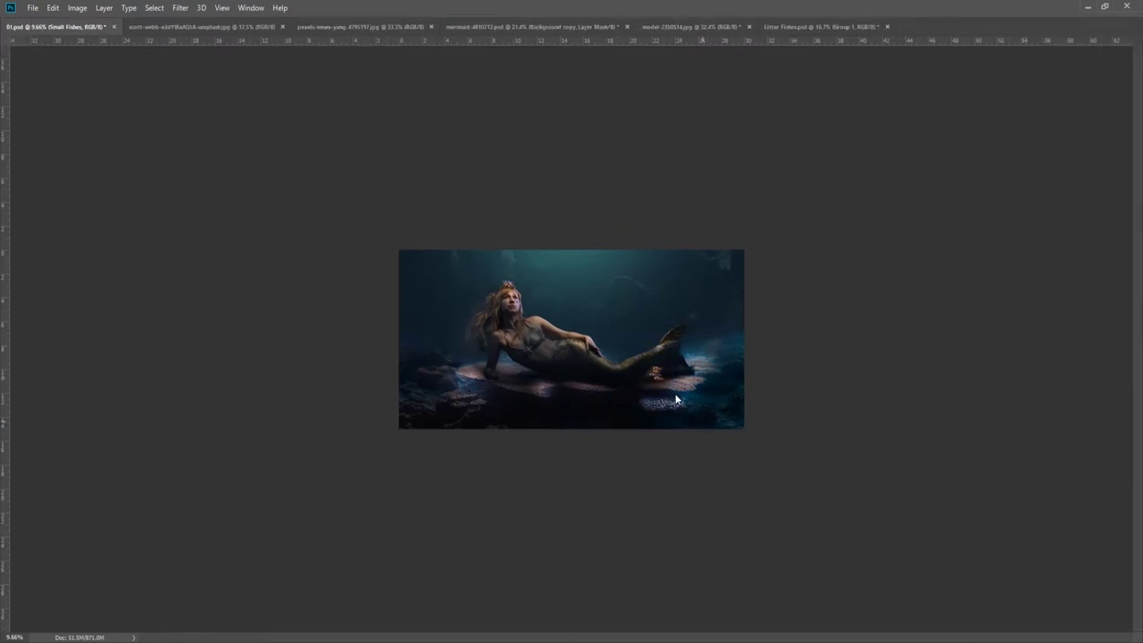
scroll(709, 426, up, 5)
drag(709, 425, 810, 508)
scroll(811, 508, up, 3)
key(ctrl+t)
drag(789, 255, 560, 338)
key(Return)
key(Tab)
key(ctrl+g)
Duplicate the 01Front fish group and angle the copy with a Perspective transform.
key(Return)
key(ctrl+j)
key(ctrl+t)
drag(654, 425, 671, 443)
scroll(687, 535, up, 3)
right_click(654, 397)
click(695, 462)
drag(689, 310, 680, 350)
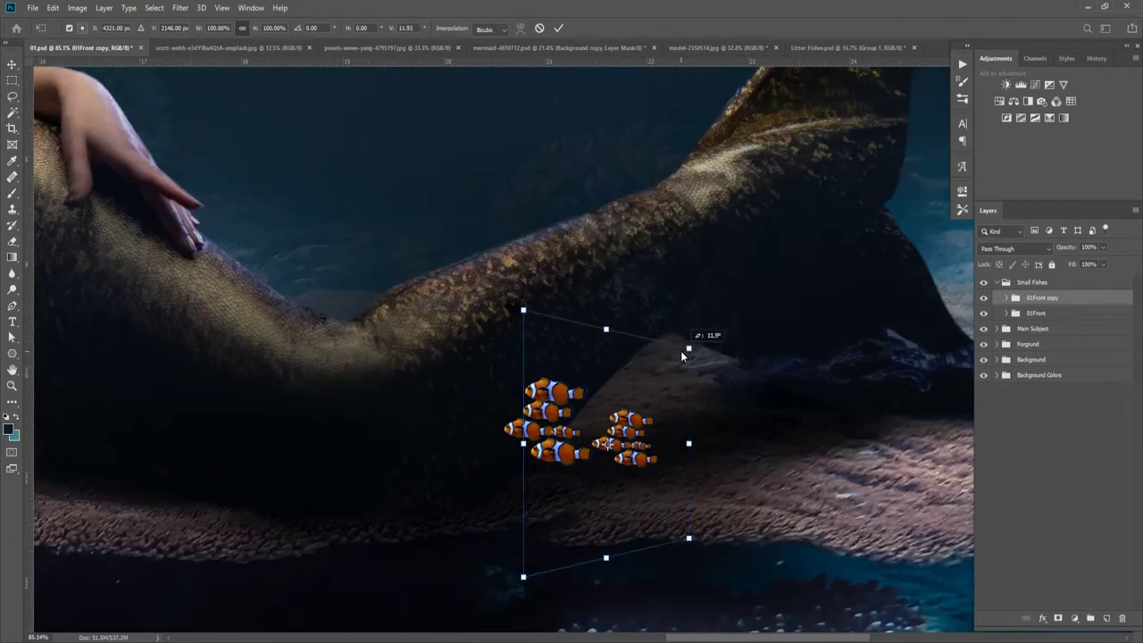
key(Return)
Make two more fish group copies and move them beside the rest of the school.
key(ctrl+j)
scroll(680, 350, down, 2)
right_click(668, 368)
key(Return)
key(ctrl+j)
scroll(697, 473, up, 2)
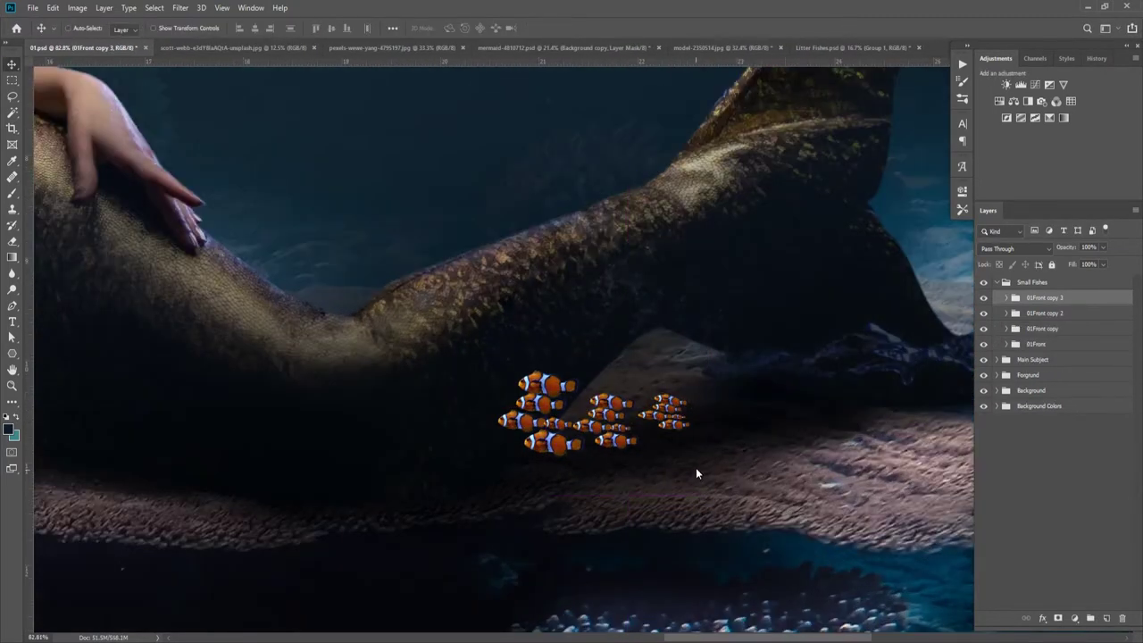
key(ctrl+t)
drag(605, 460, 734, 503)
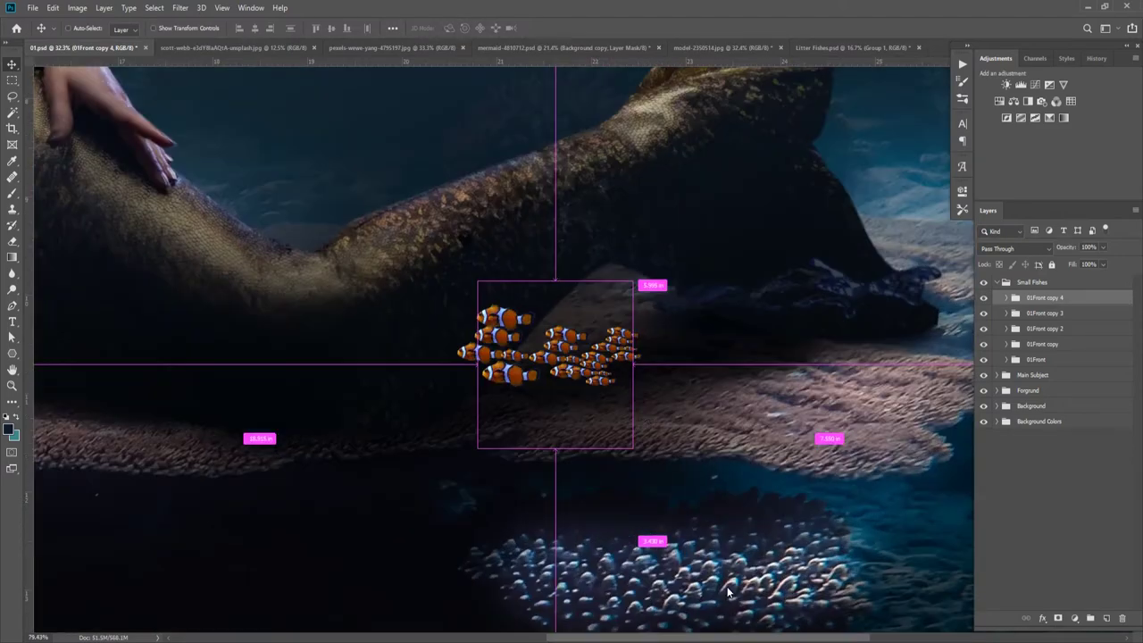
scroll(689, 445, up, 3)
Spread out individual fish within the school and collapse the fish groups.
drag(678, 350, 709, 350)
drag(660, 304, 607, 284)
drag(401, 305, 464, 314)
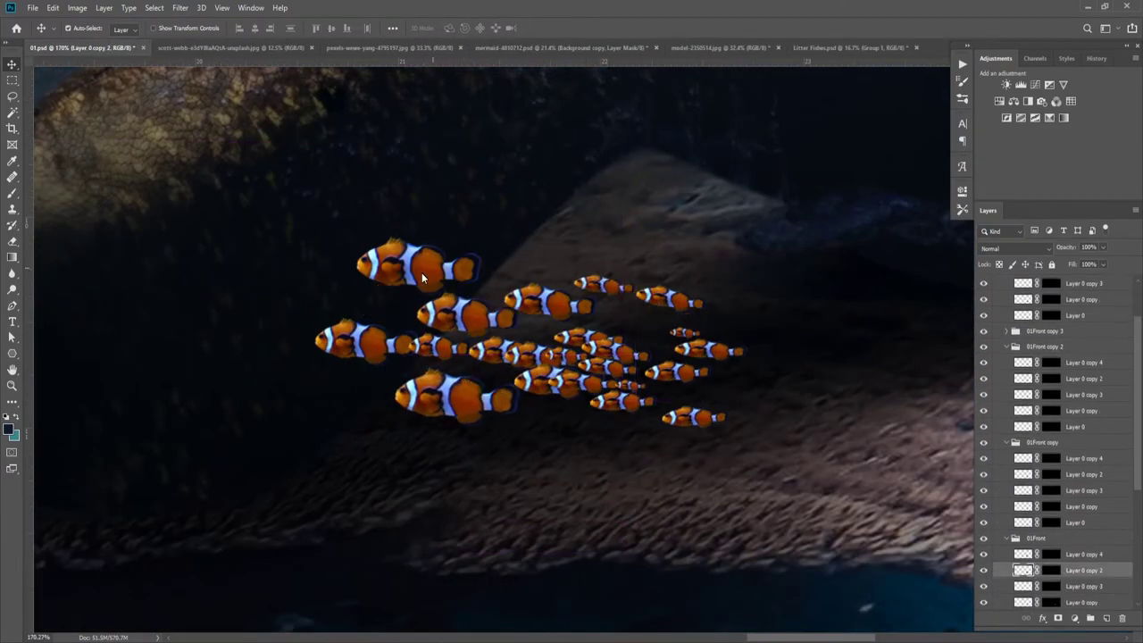
drag(422, 273, 399, 275)
click(1005, 331)
click(1046, 321)
scroll(604, 419, down, 3)
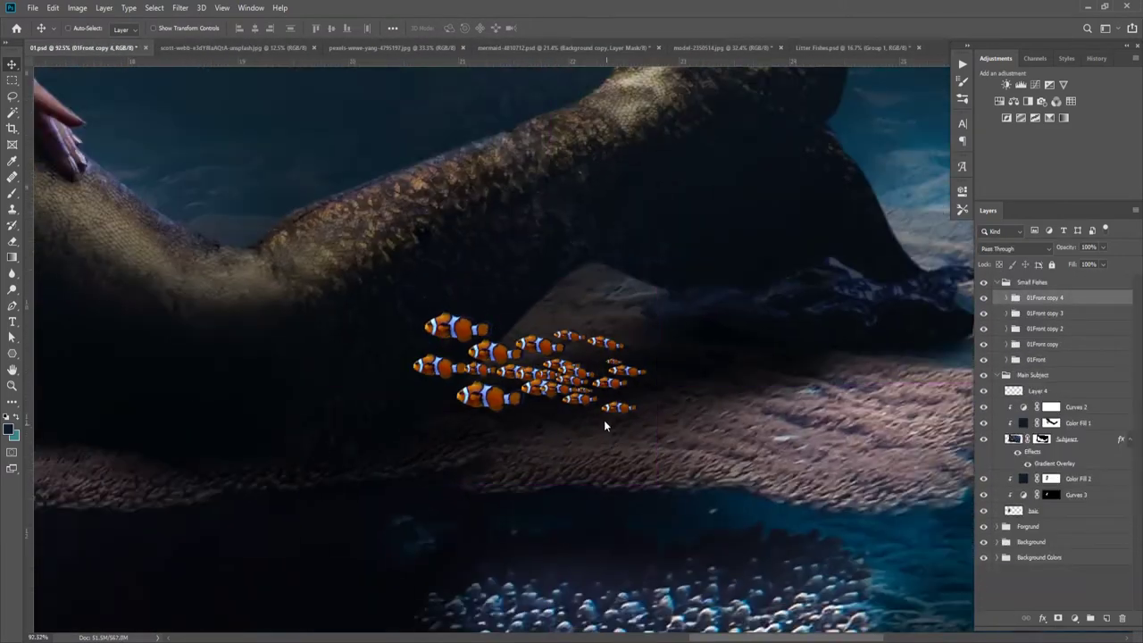
key(Tab)
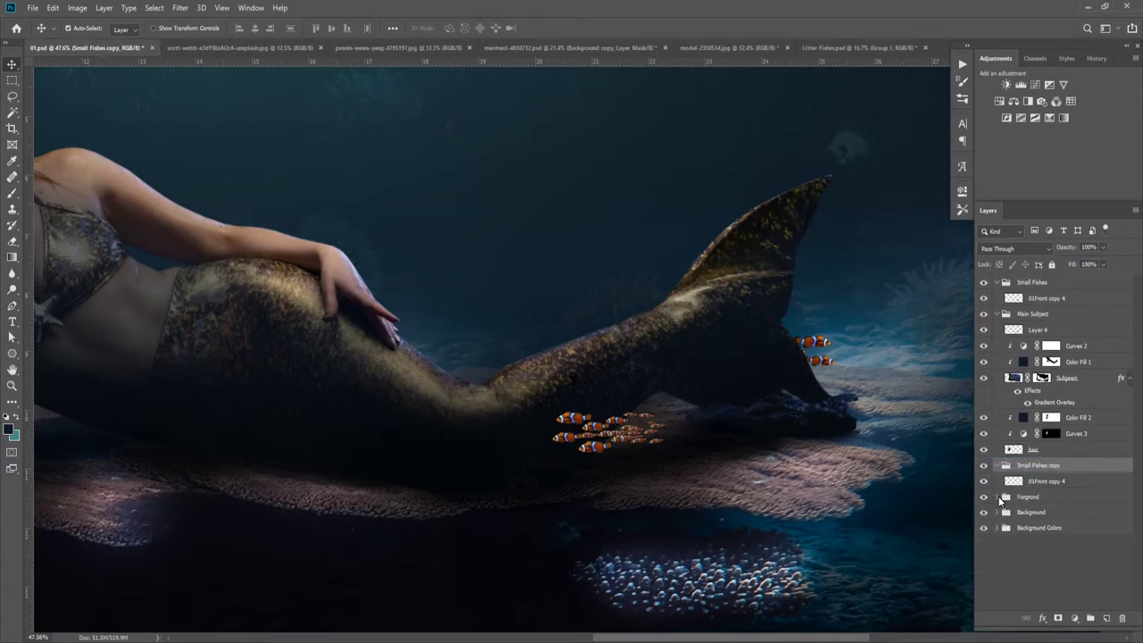
Rename the fish groups Small Fishes Back and Small Fishes Front.
click(998, 314)
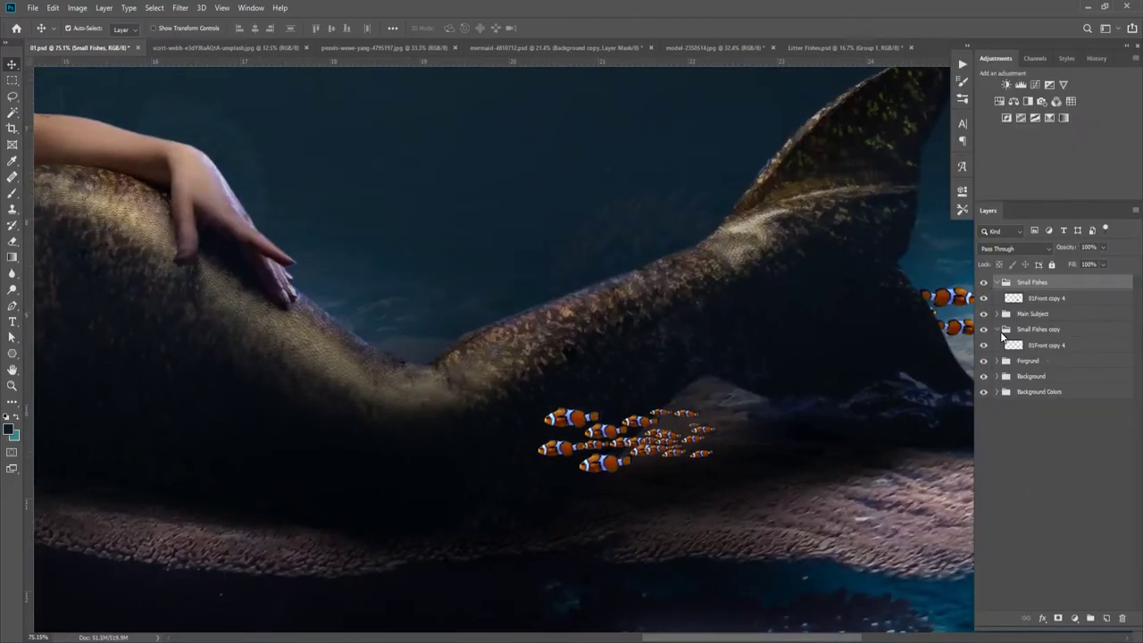
double_click(1051, 329)
text(Small Fishes Back)
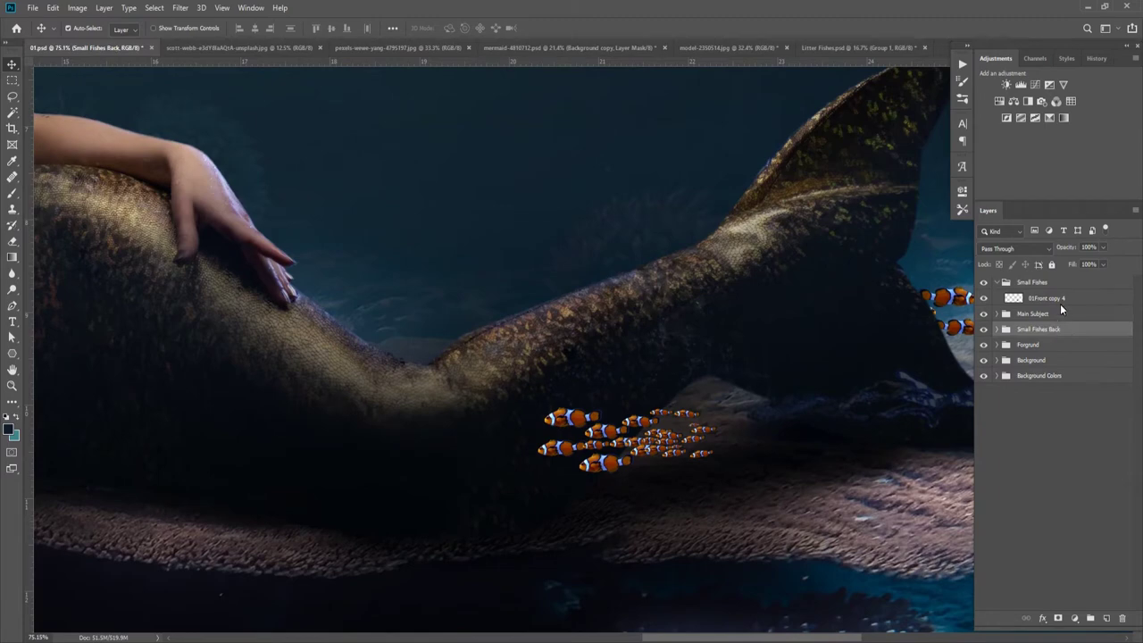
double_click(1053, 283)
text(ront)
key(Return)
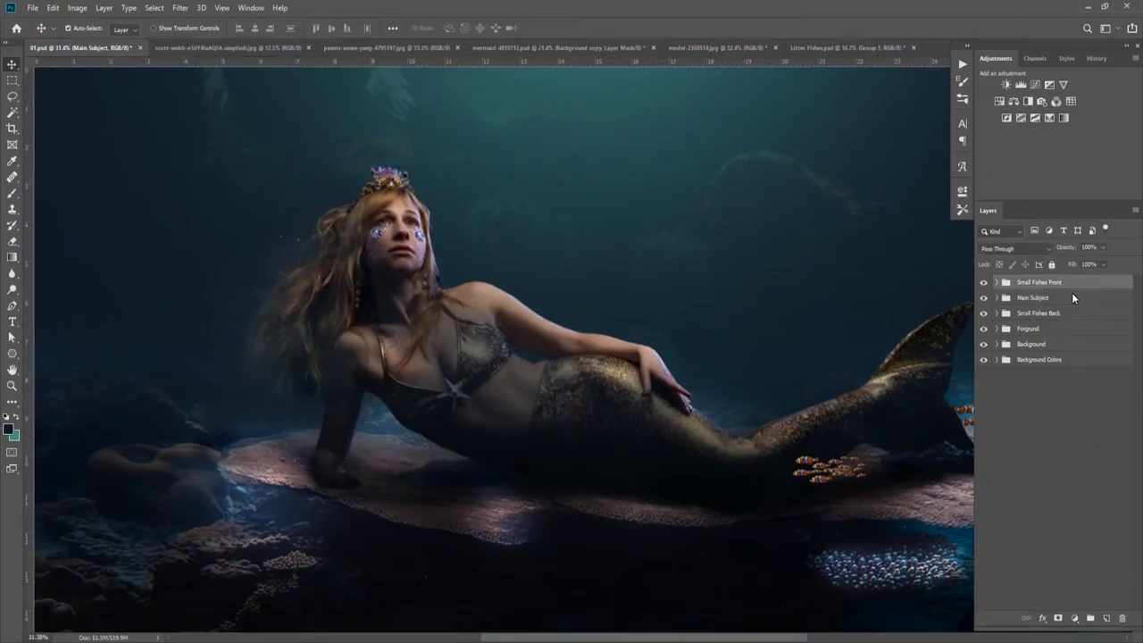
Move Small Fishes Back above Main Subject and mask it to the selection.
drag(1008, 297, 1007, 300)
click(1059, 618)
scroll(514, 477, up, 3)
scroll(679, 437, up, 3)
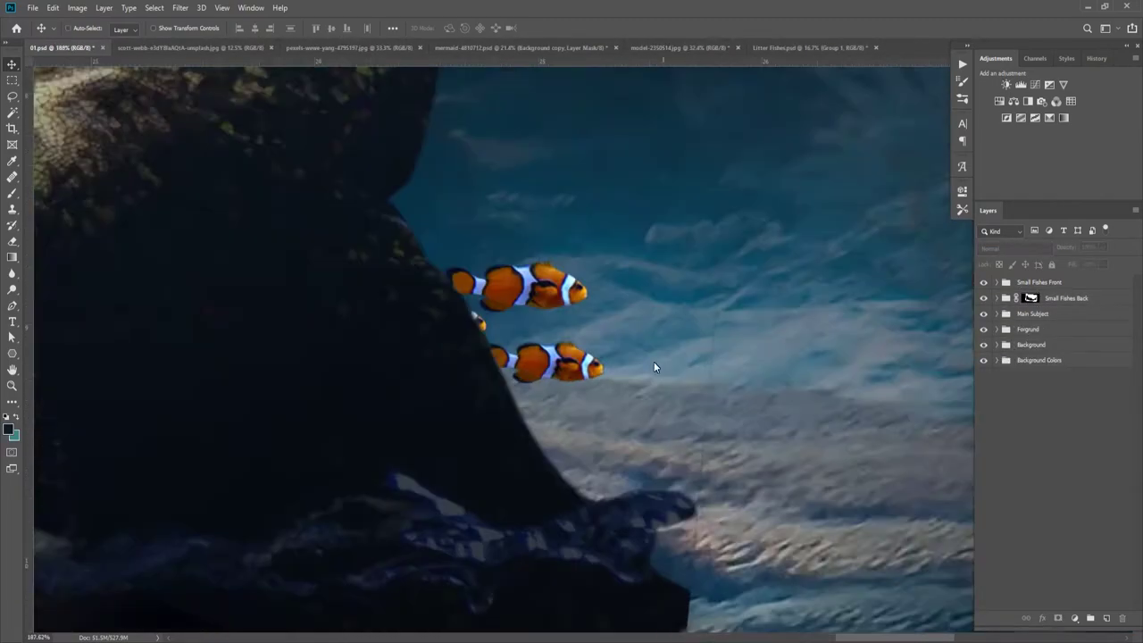
scroll(679, 436, down, 2)
scroll(504, 552, up, 2)
scroll(503, 559, down, 3)
Outline the mermaid's body and lower tail with the Polygonal Lasso Tool.
key(l)
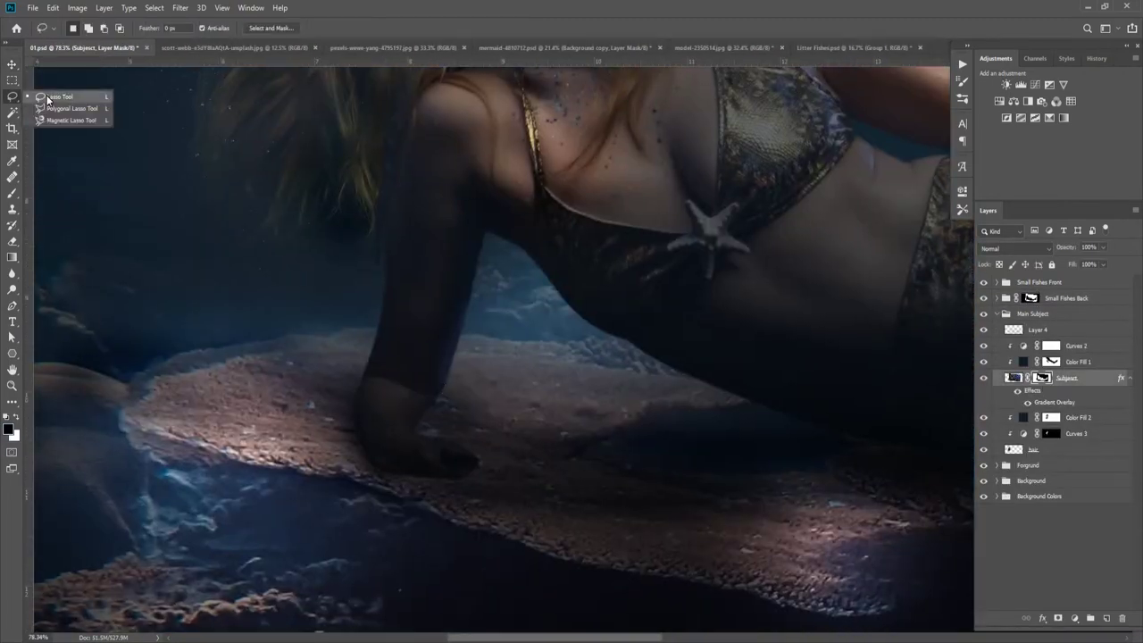
click(70, 108)
click(368, 198)
click(587, 153)
click(306, 408)
click(183, 163)
click(464, 85)
click(425, 393)
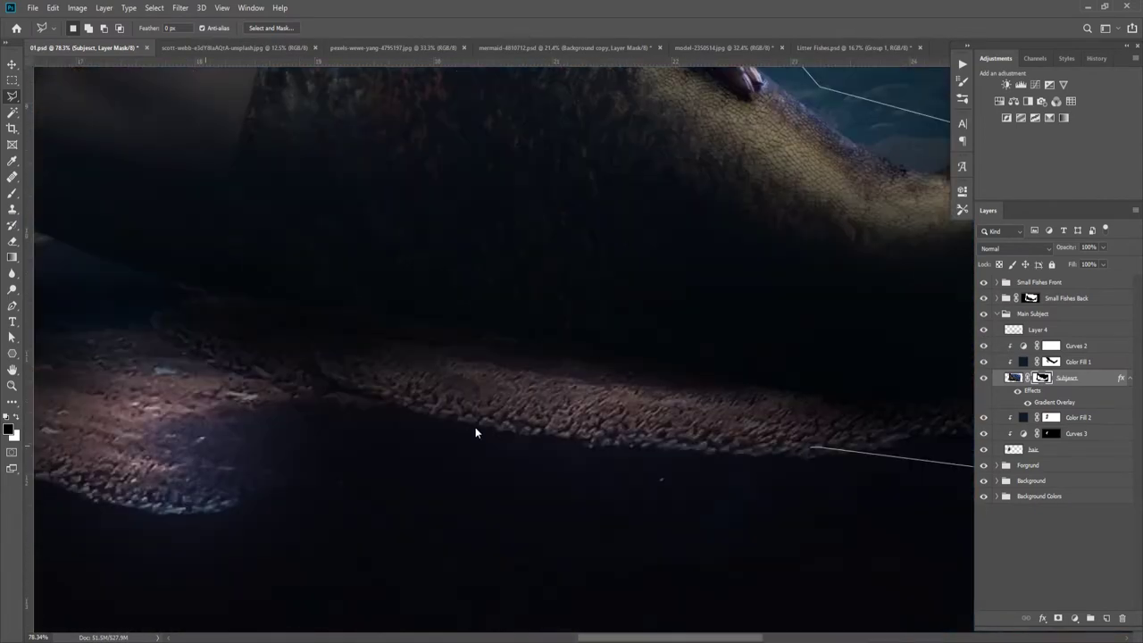
click(355, 421)
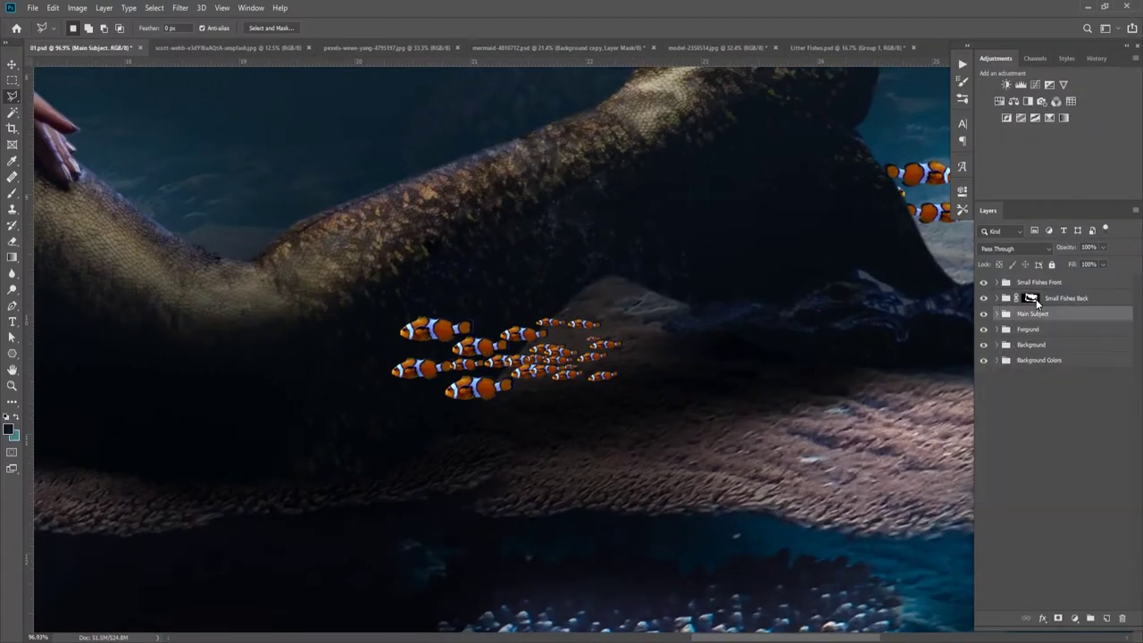
Add a Curves adjustment to the Small Fishes Back group.
click(1062, 298)
click(1073, 618)
click(1026, 461)
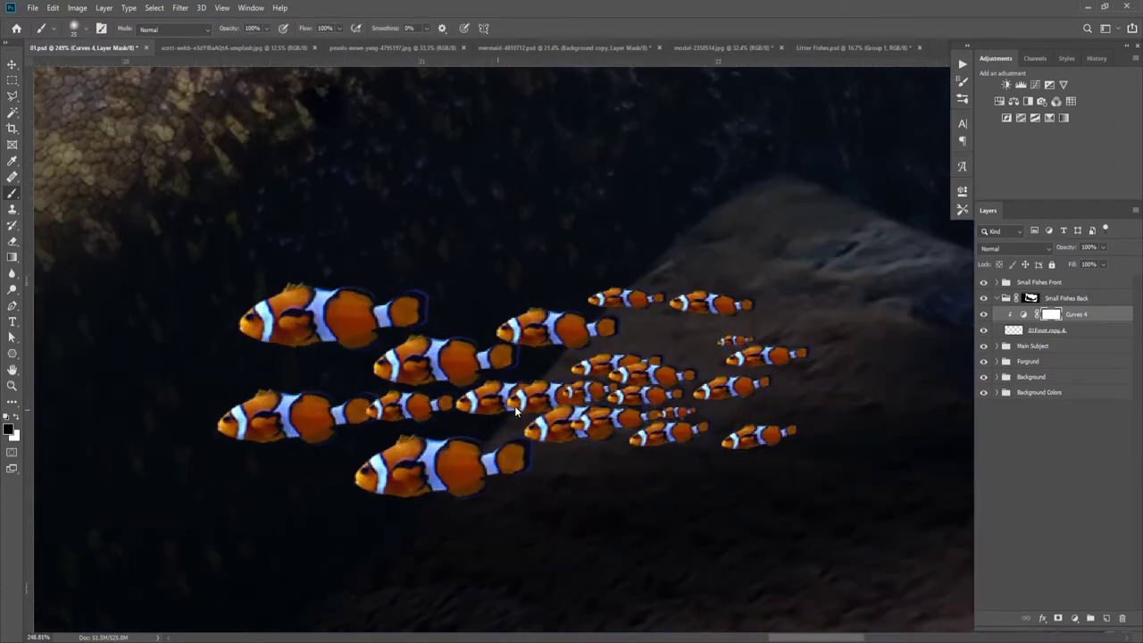
Add a Curves adjustment to the front fish with lowered highlights to darken them.
click(1074, 617)
click(1072, 473)
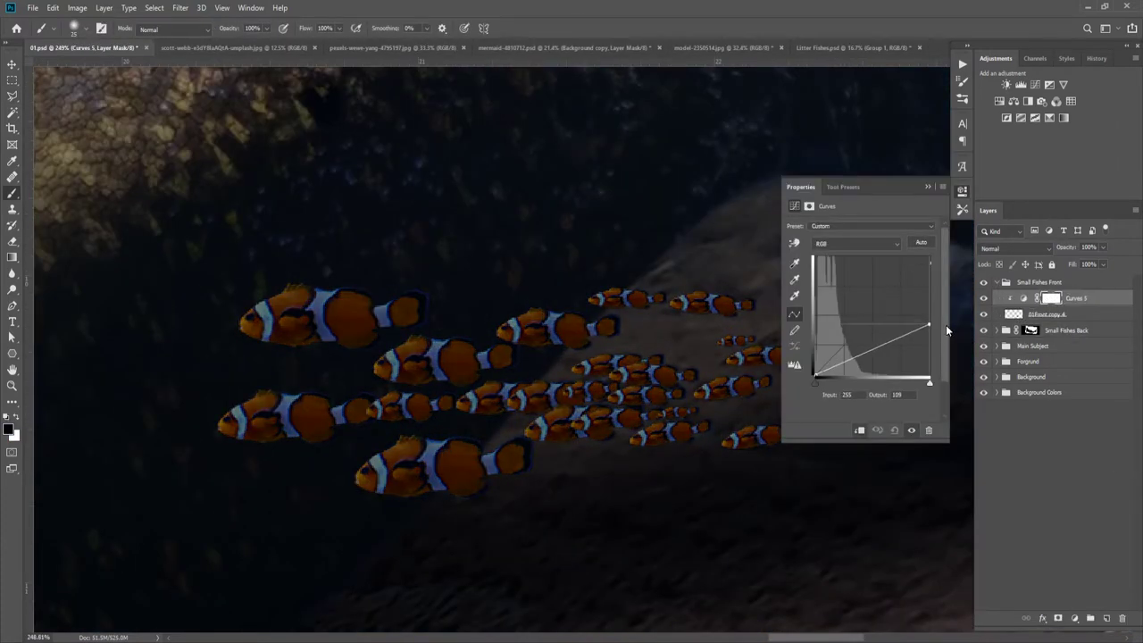
drag(259, 308, 497, 298)
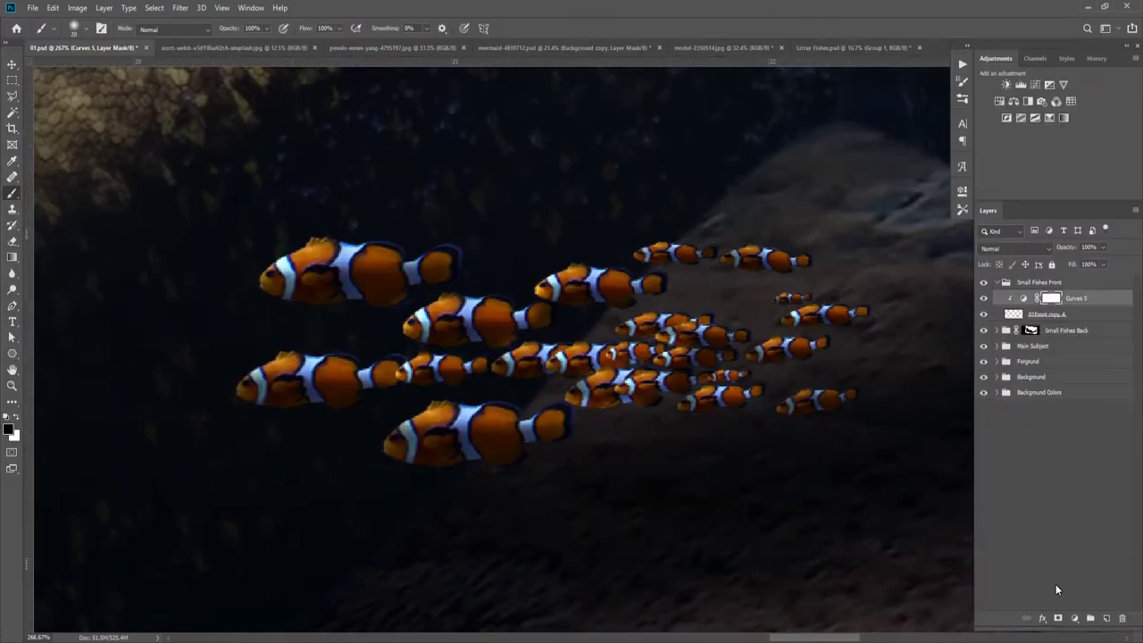
Add a Hue/Saturation adjustment reducing the front fish's saturation to -27.
click(1074, 618)
click(1066, 511)
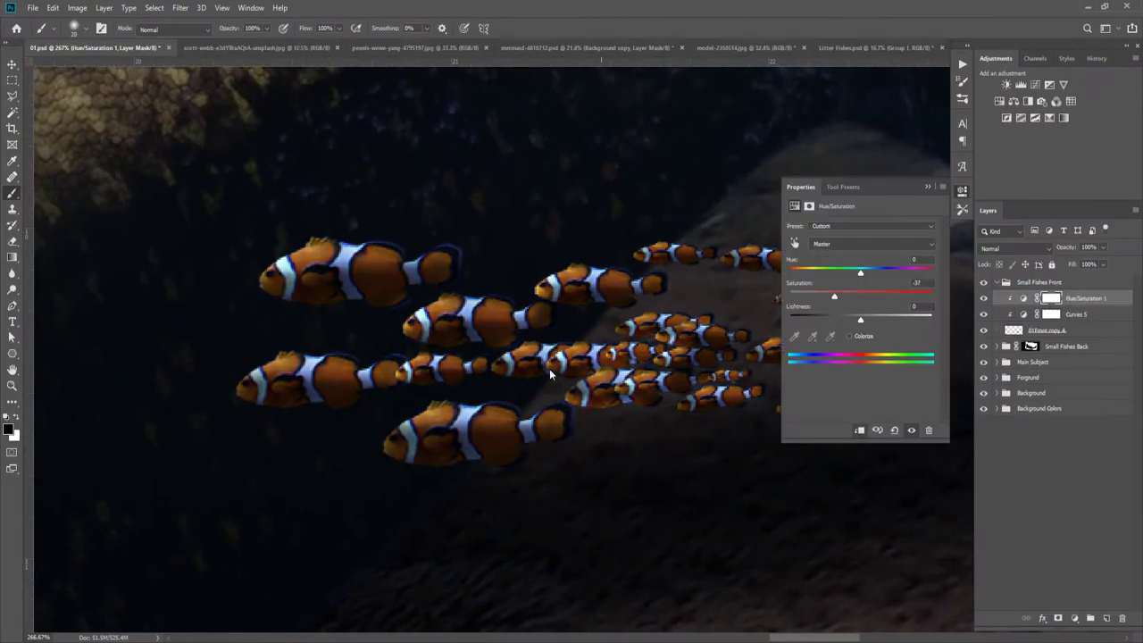
drag(859, 296, 843, 300)
scroll(517, 501, up, 3)
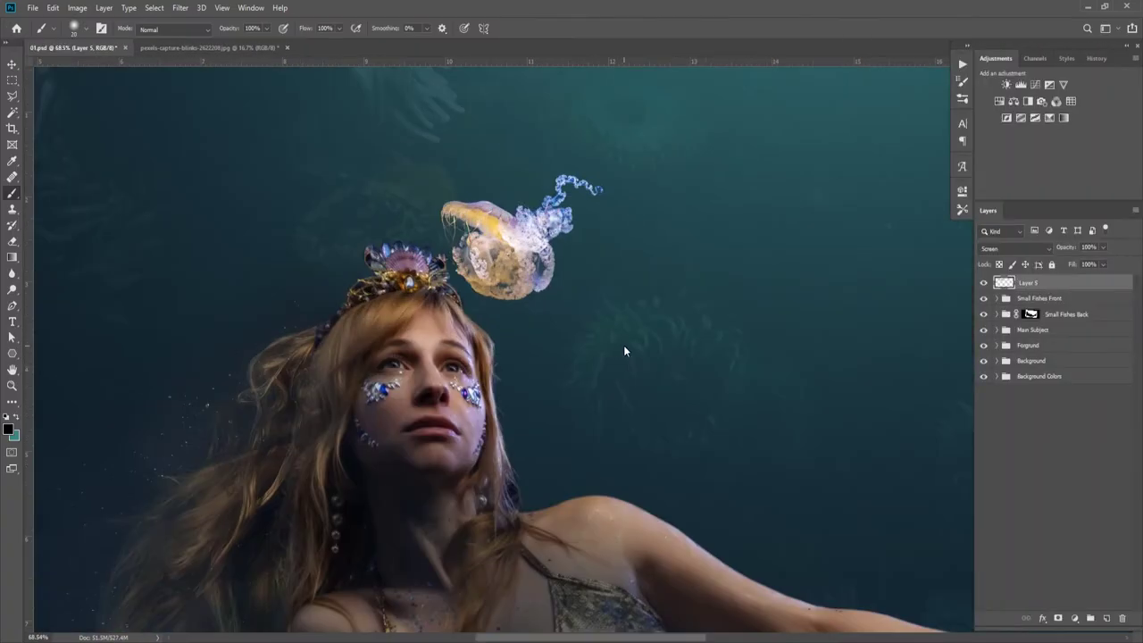
Duplicate and mask the jellyfish, hide the copy, and name the group Jelly Fish Front OF subject.
key(ctrl+j)
alt+click(1057, 617)
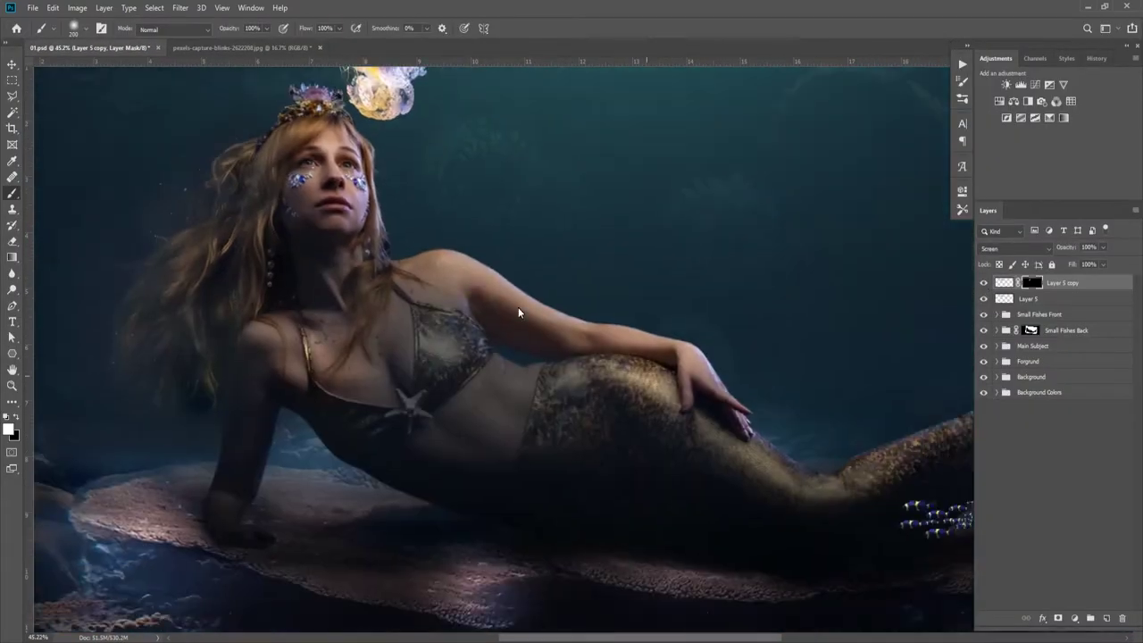
click(984, 283)
text(sh Front OF subject)
key(Return)
Scale the jellyfish down so it floats just above the mermaid's crown.
key(ctrl+t)
drag(411, 138, 401, 132)
key(Return)
key(Tab)
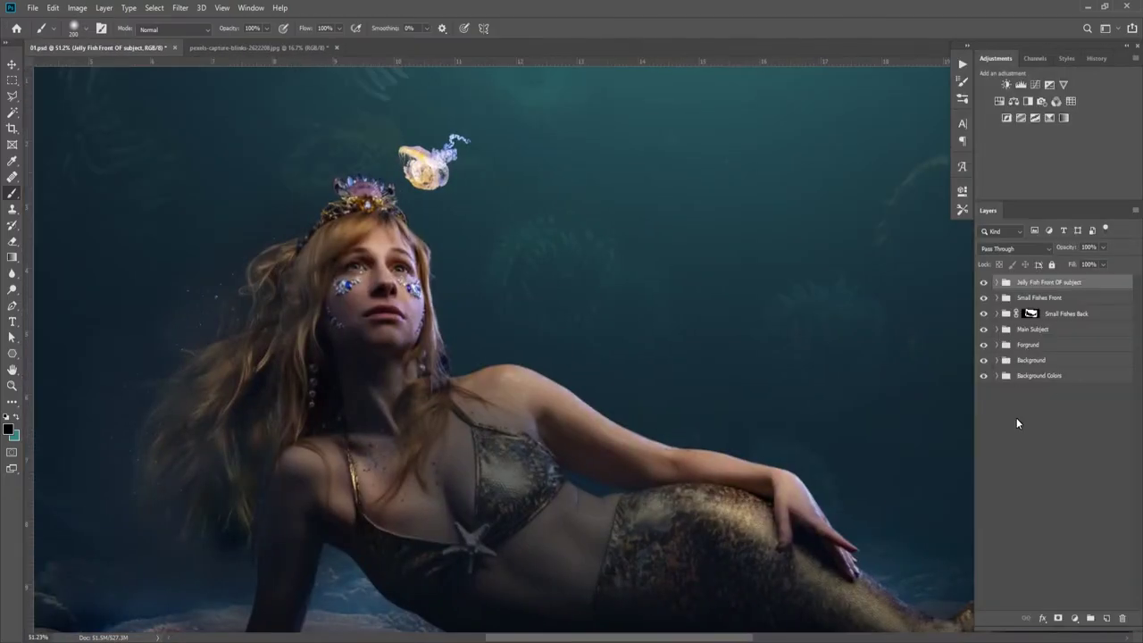
Add a Color Balance adjustment above Subject set to the Highlights tone range.
click(996, 328)
click(1018, 393)
click(1074, 617)
click(1049, 507)
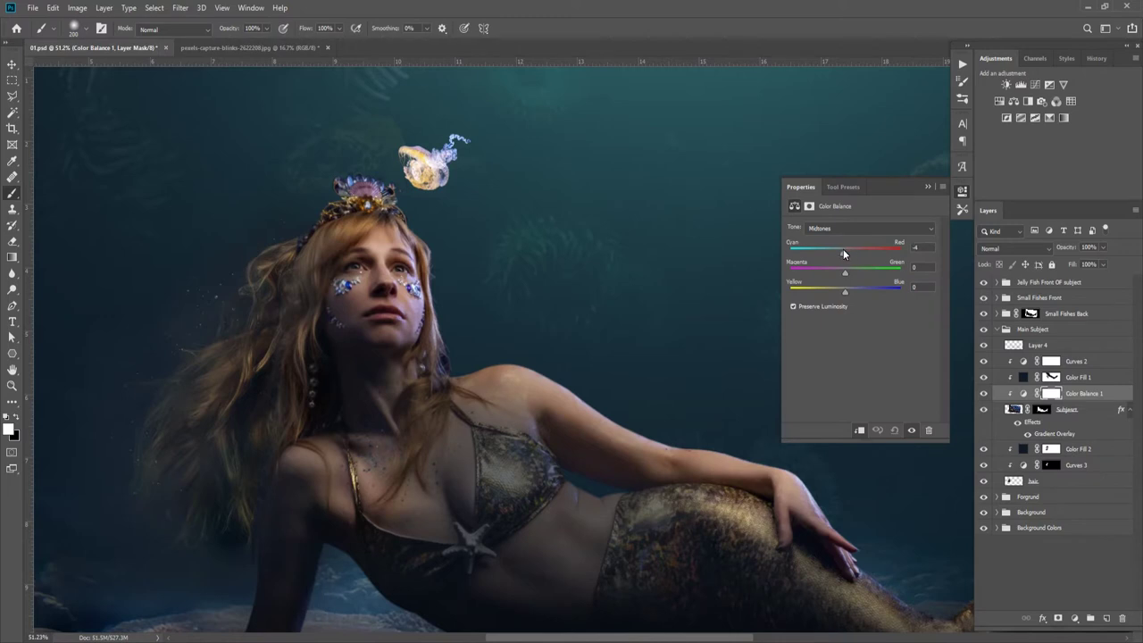
click(857, 227)
click(840, 245)
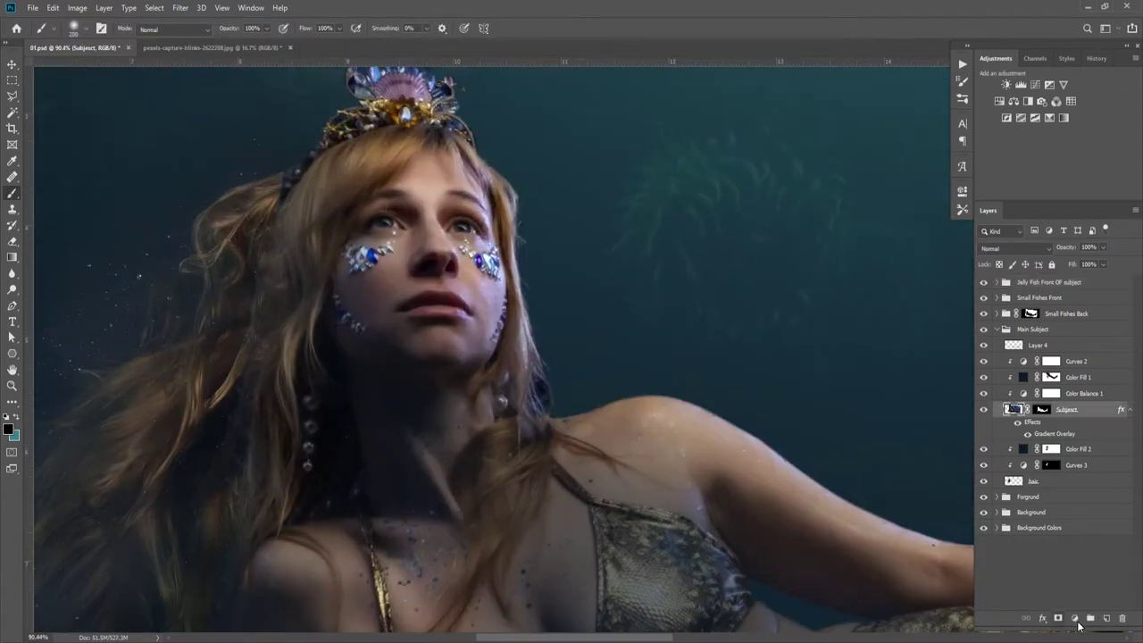
Add a Color Lookup adjustment with a warm lookup table on the mermaid.
click(1073, 618)
click(1026, 589)
click(893, 226)
scroll(931, 401, down, 10)
scroll(932, 439, down, 2)
click(931, 434)
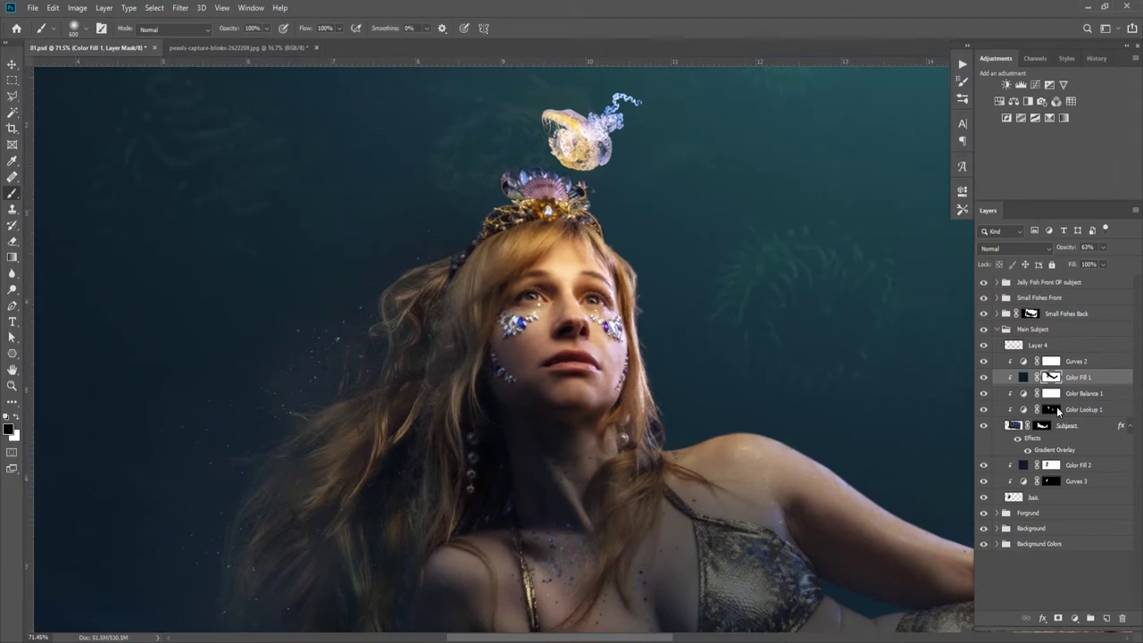
Add a second Color Balance adjustment for the mermaid's skin and face.
click(1074, 618)
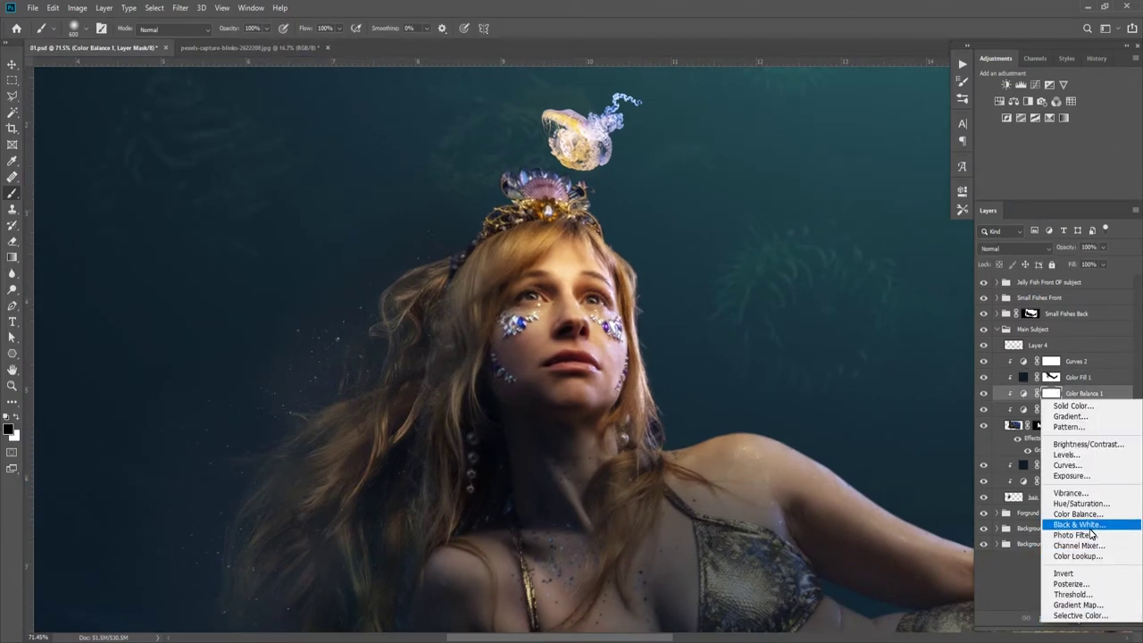
click(1075, 514)
click(868, 228)
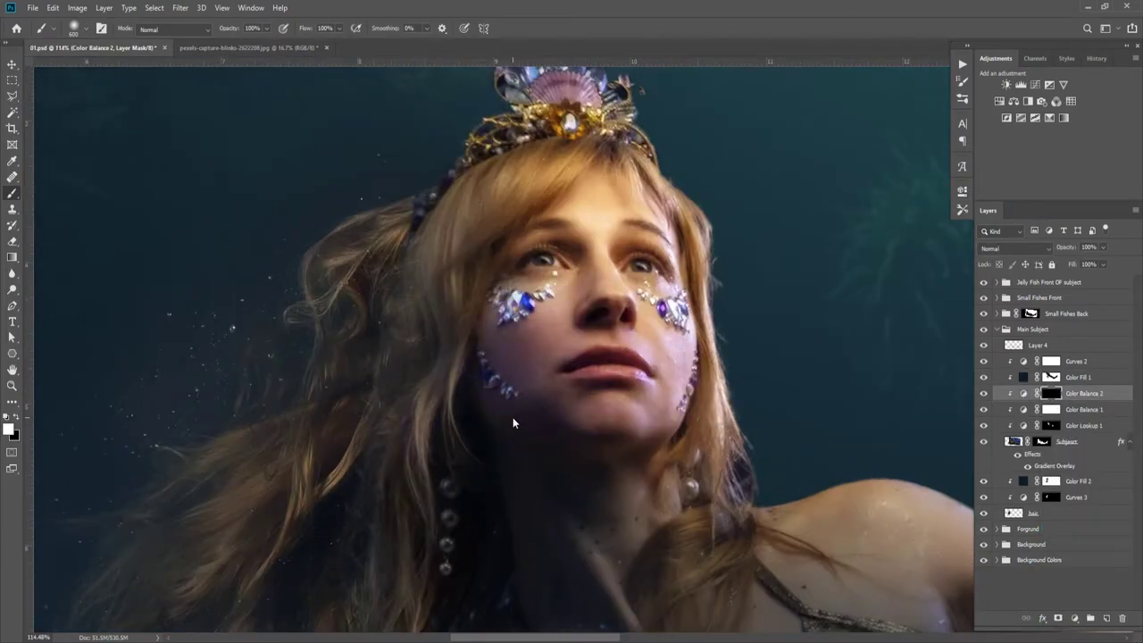
scroll(339, 407, up, 5)
scroll(396, 343, down, 3)
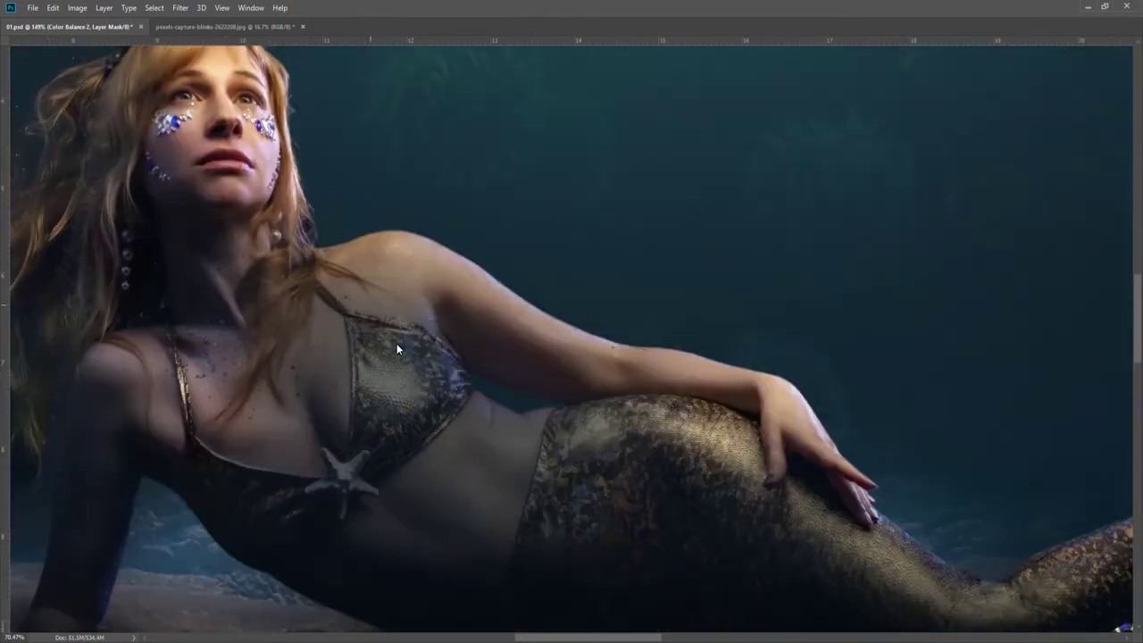
scroll(470, 388, down, 1)
scroll(334, 278, up, 2)
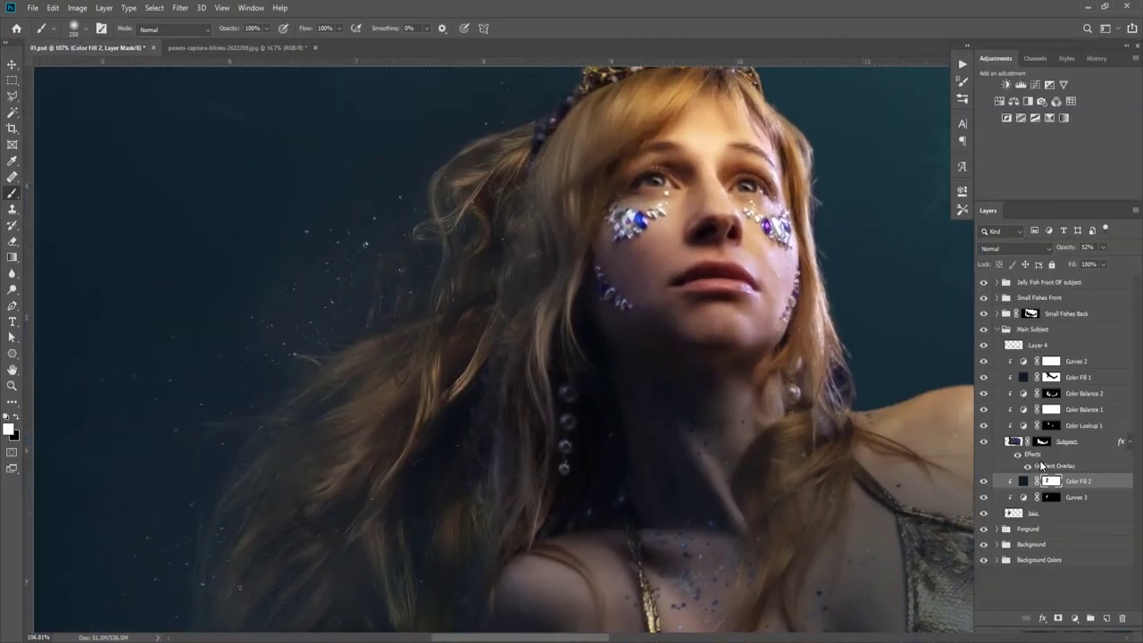
click(1040, 463)
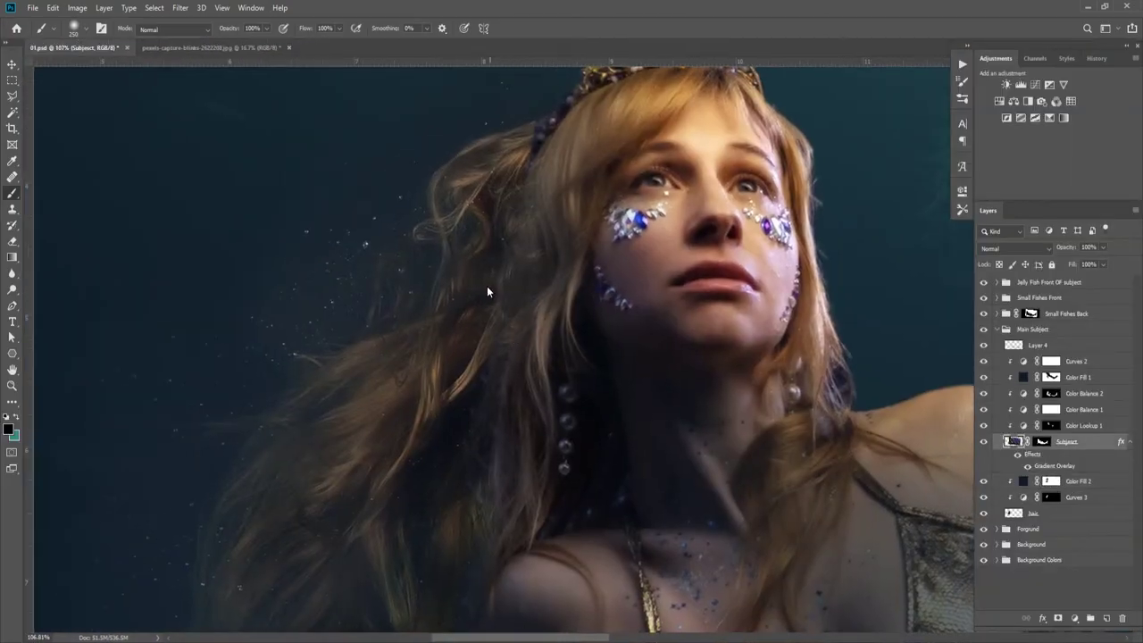
Paint face shading on a new layer with a small 20% brush, then refine the hair and Subject mask.
click(1106, 617)
key(bracketleft)
key(bracketleft)
key(bracketleft)
key(2)
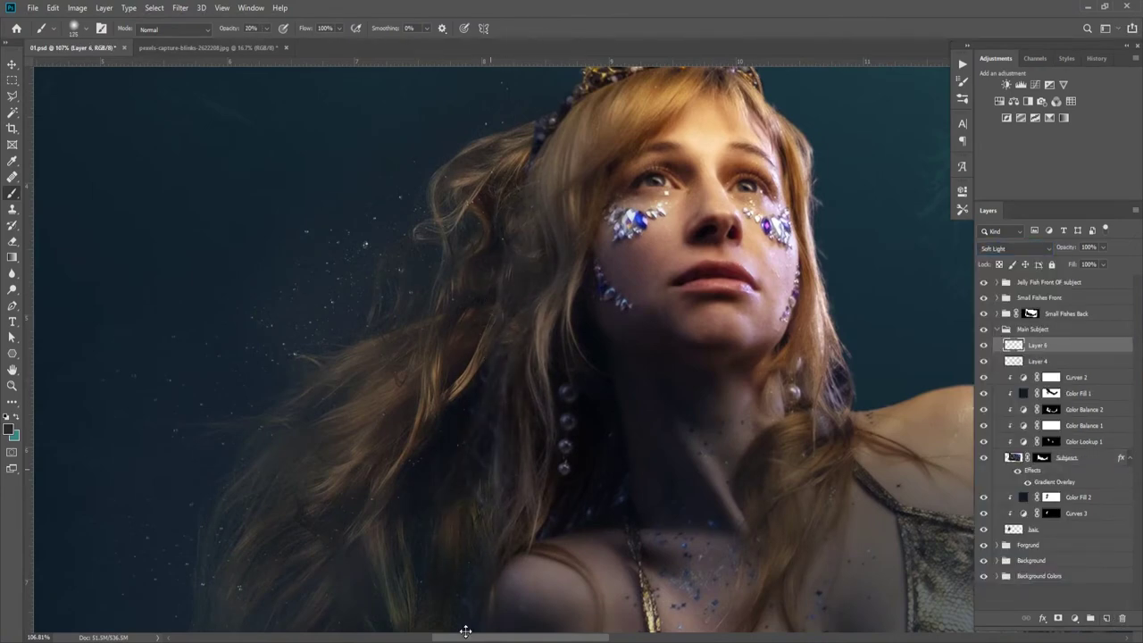
scroll(536, 375, up, 3)
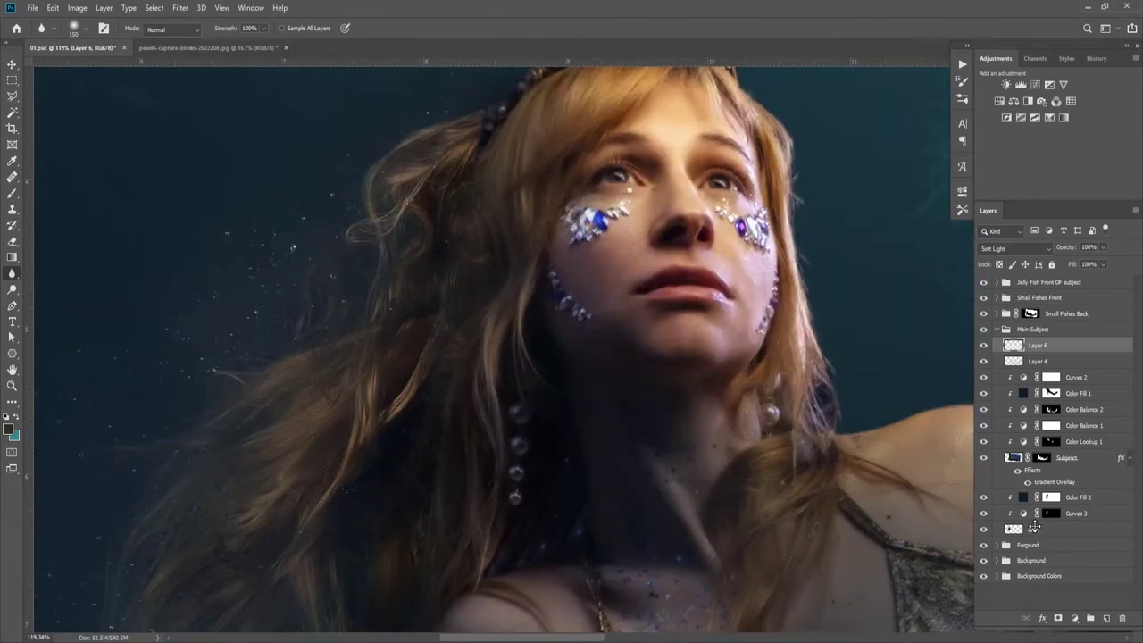
click(1034, 527)
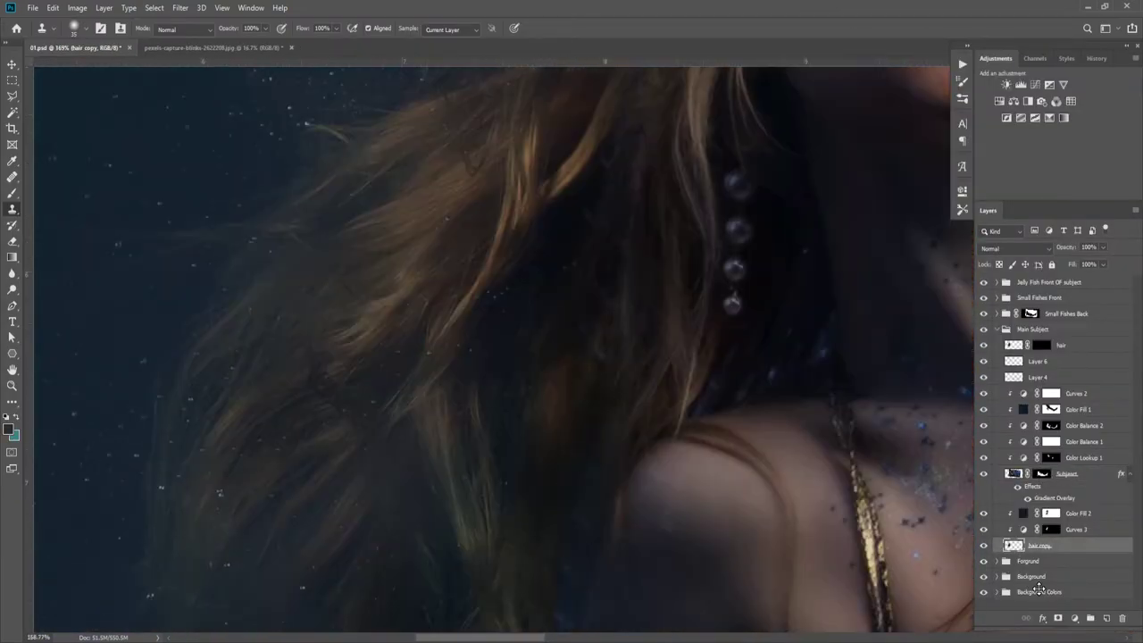
click(1041, 473)
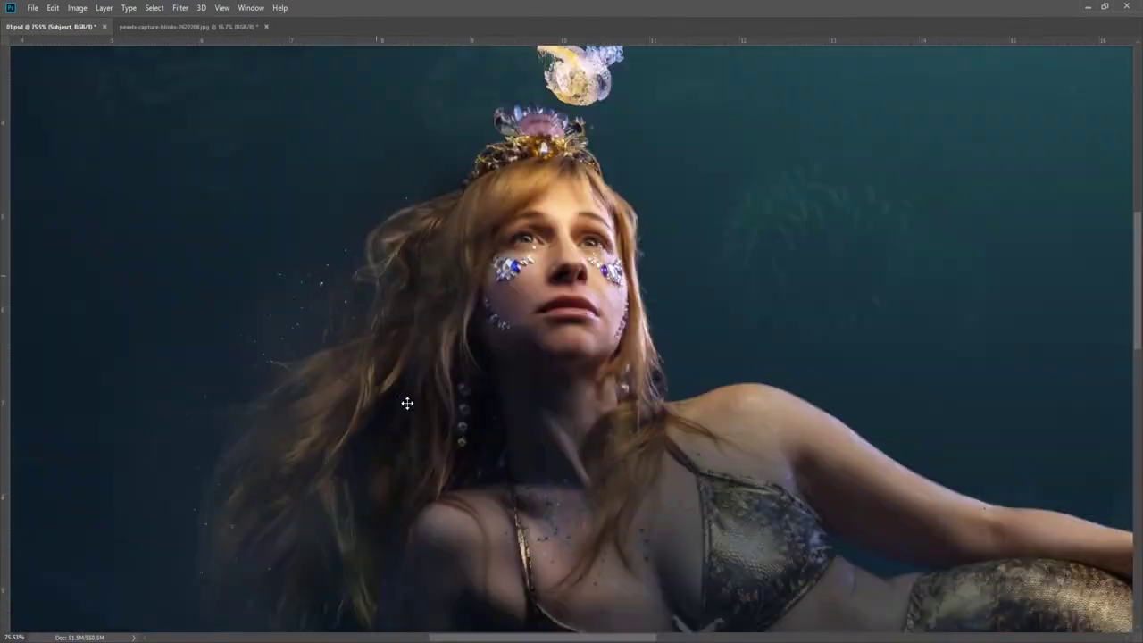
scroll(511, 413, down, 3)
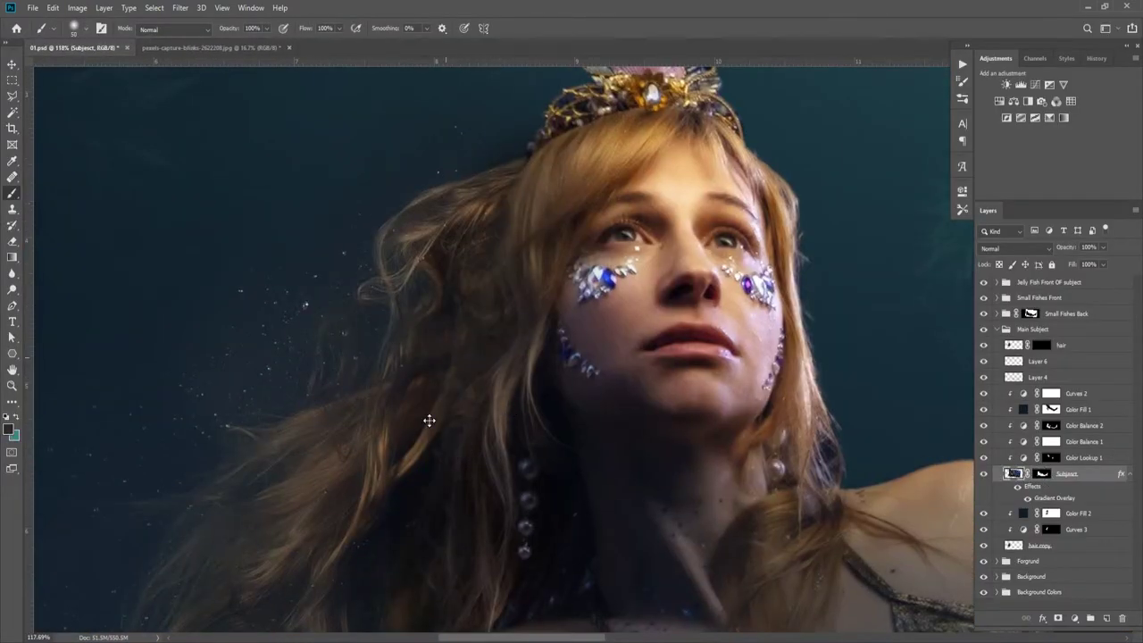
Open the orange jellyfish photo from the assets and adjust its Levels.
key(alt+Tab)
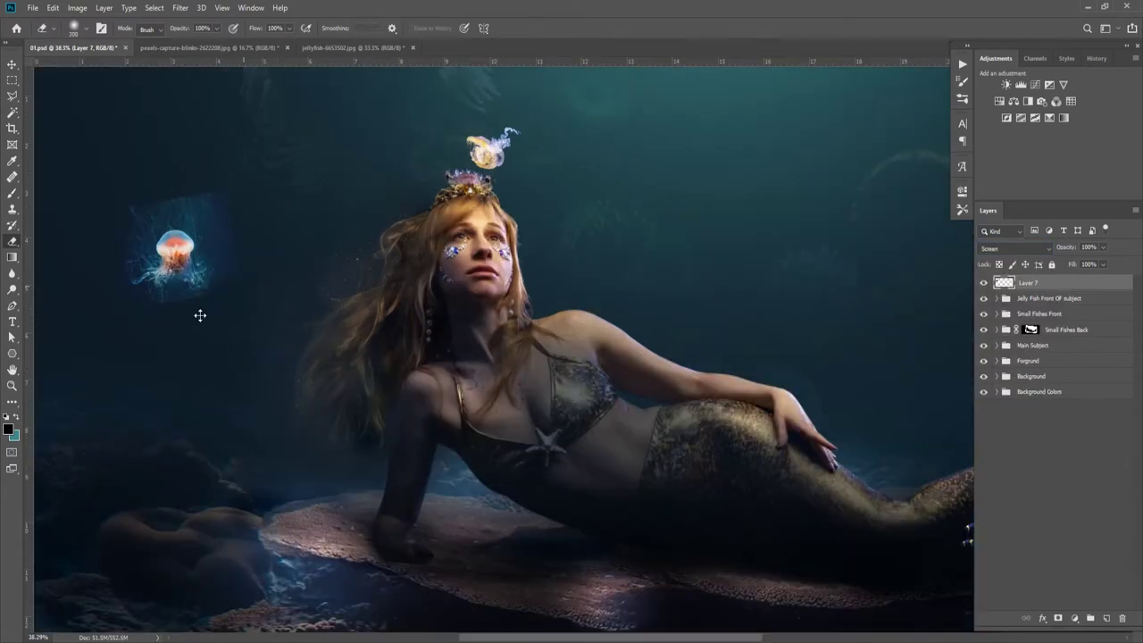
scroll(676, 481, up, 2)
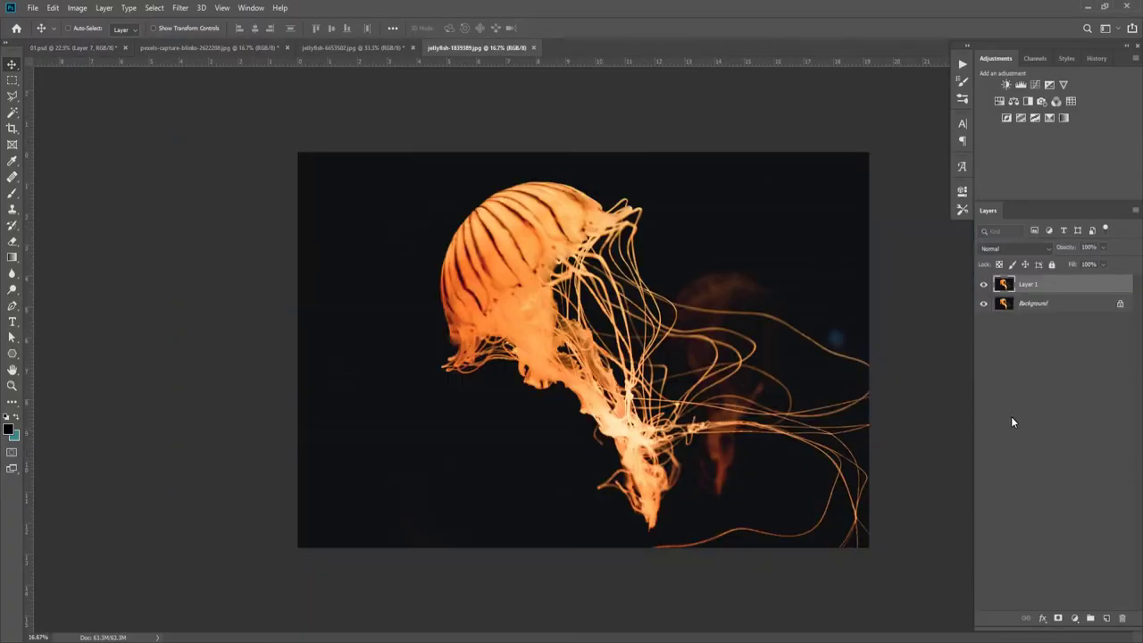
key(ctrl+l)
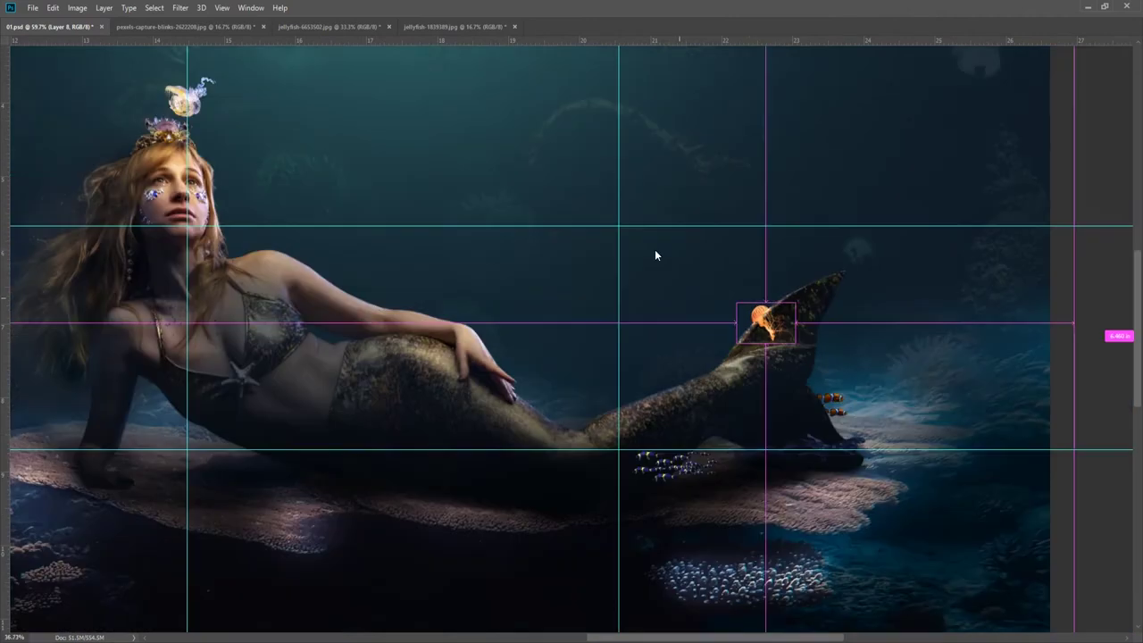
key(Tab)
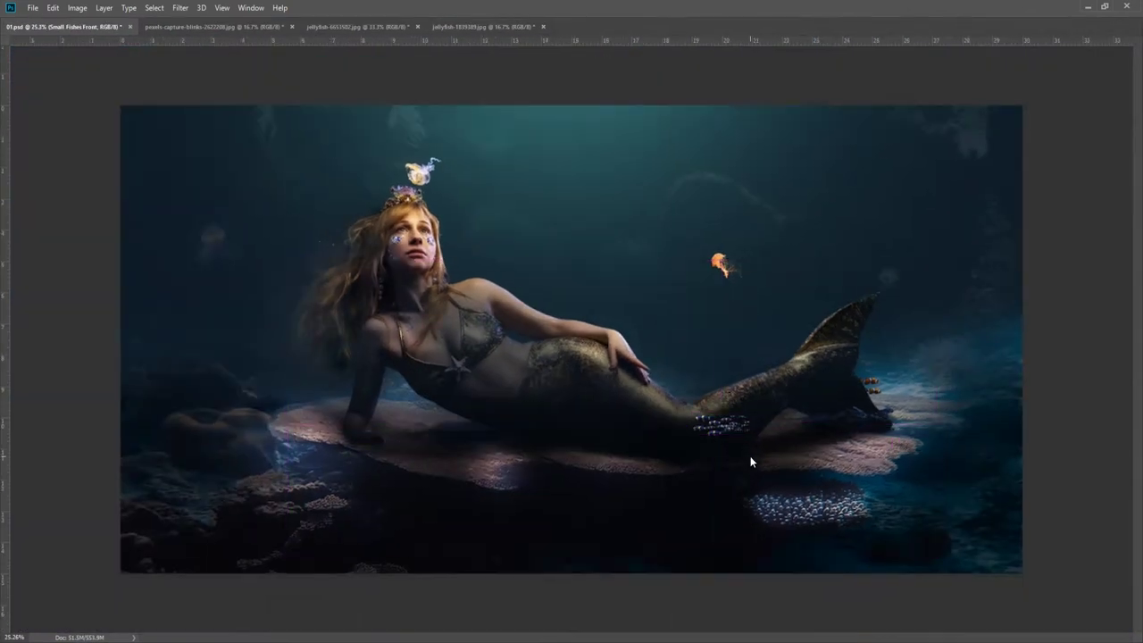
key(Tab)
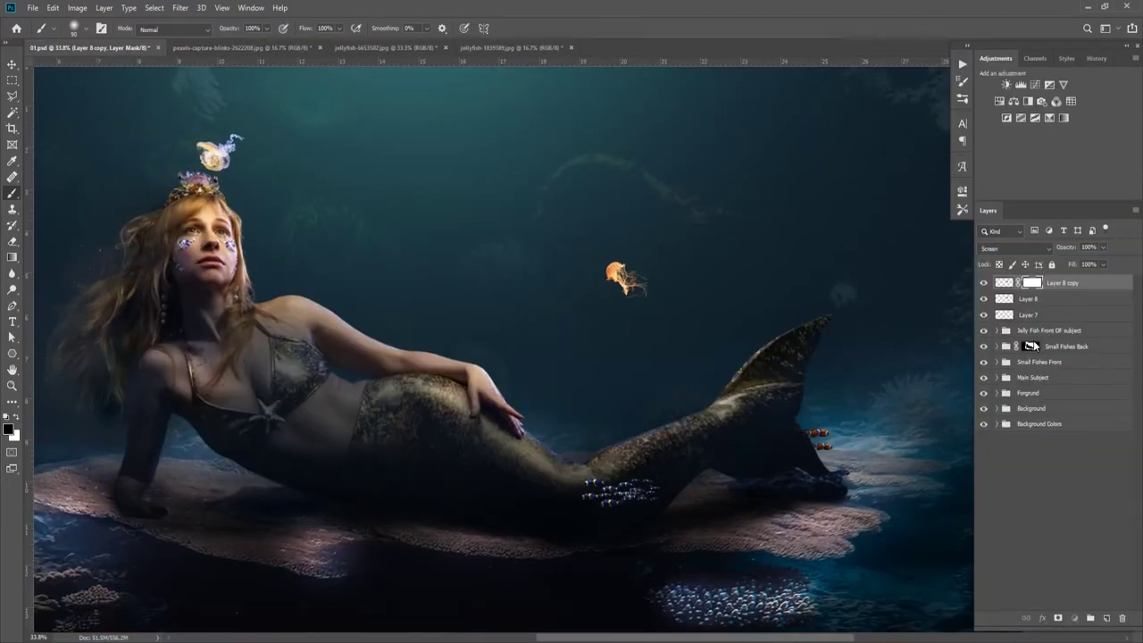
Group the jellyfish Layer 7 as Jelly Fish Right Side and organise the jellyfish groups.
text(Jelly Fish Right Side)
click(1029, 298)
key(ctrl+g)
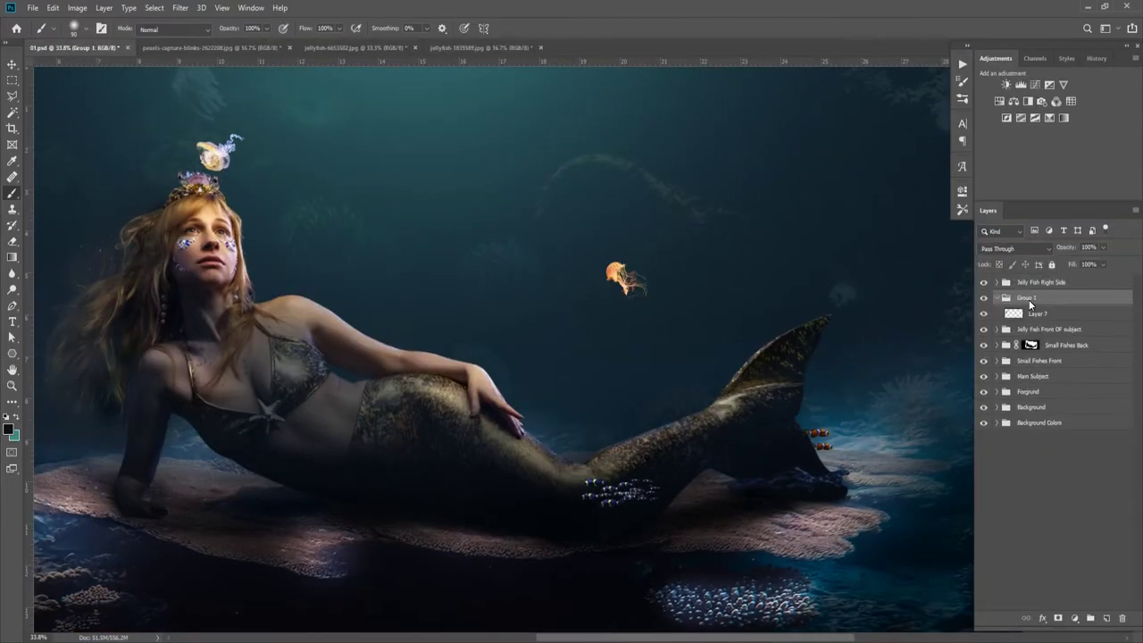
drag(1031, 322, 1031, 322)
click(996, 299)
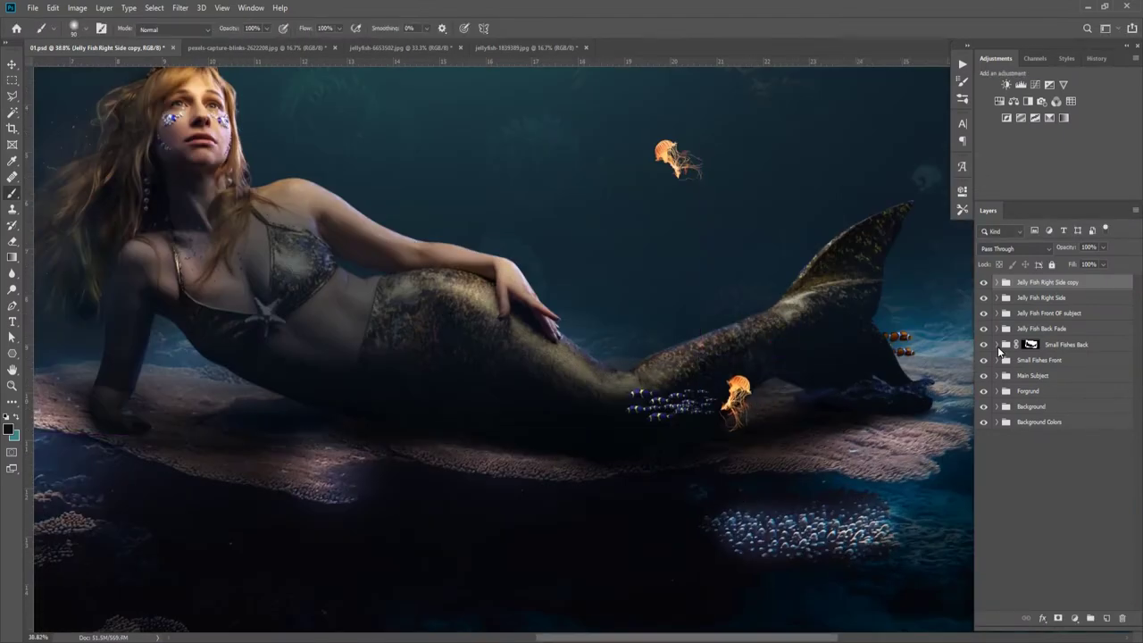
click(996, 345)
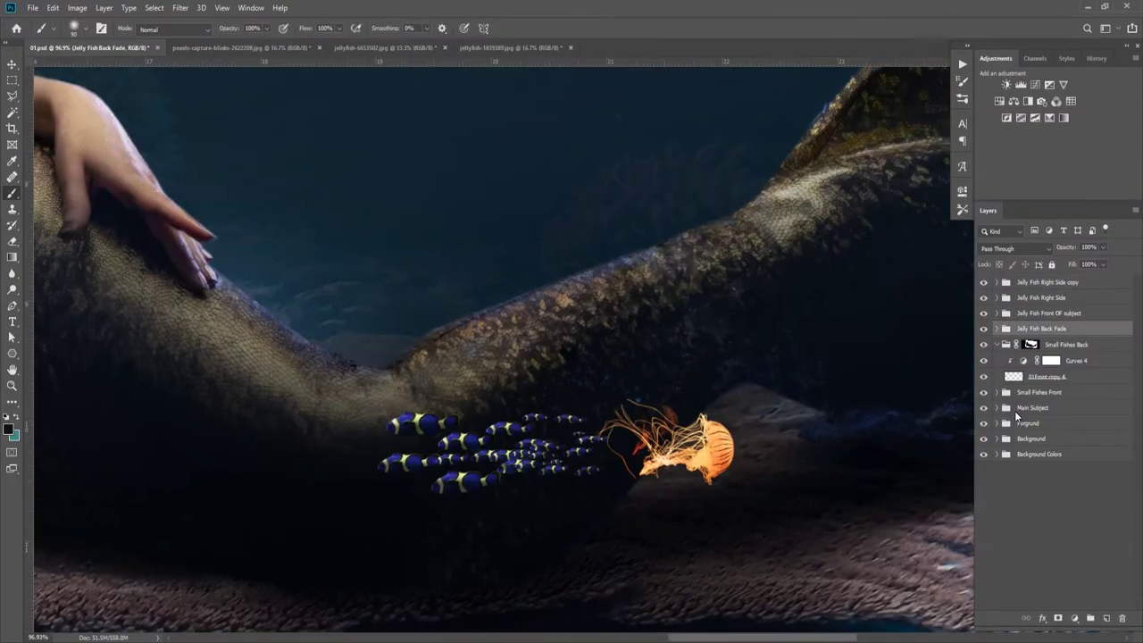
Paint a soft brush glow around the tail jellyfish on a new layer.
click(997, 407)
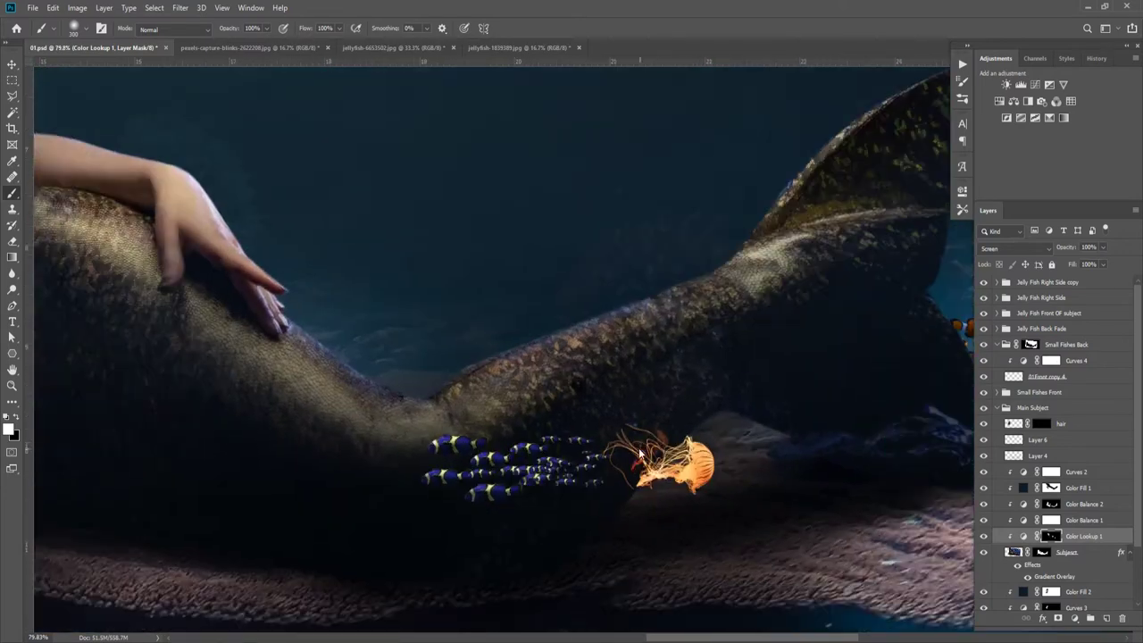
right_click(13, 193)
click(58, 193)
key(ctrl+shift+alt+n)
click(750, 429)
key(ctrl+0)
key(Tab)
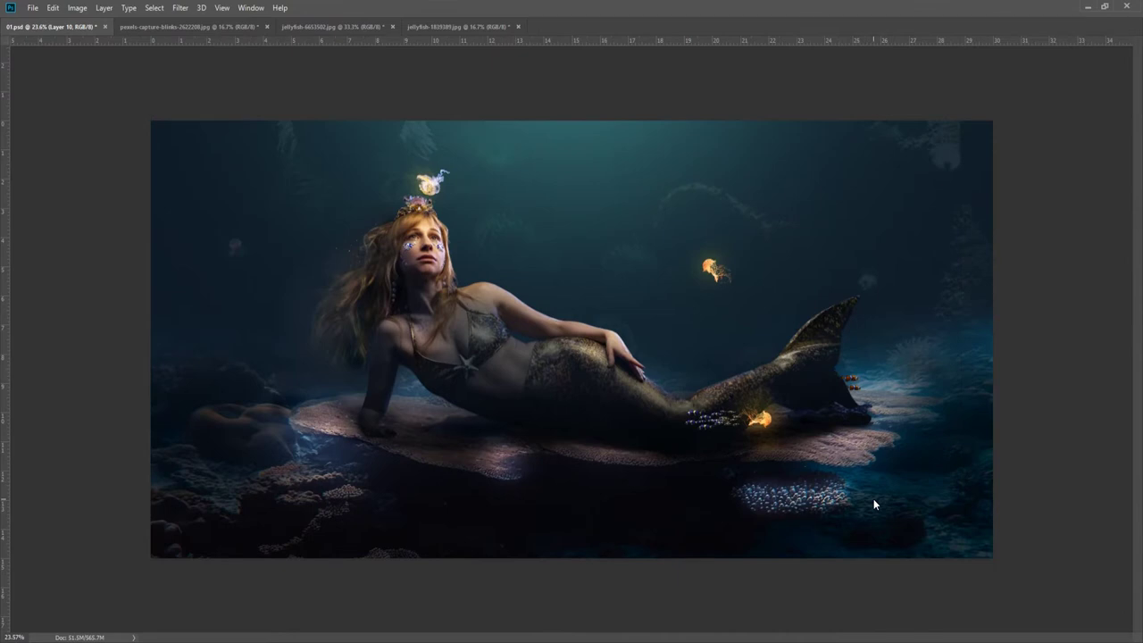
Preview the full composite, then select the trident image among the asset files.
scroll(646, 486, up, 2)
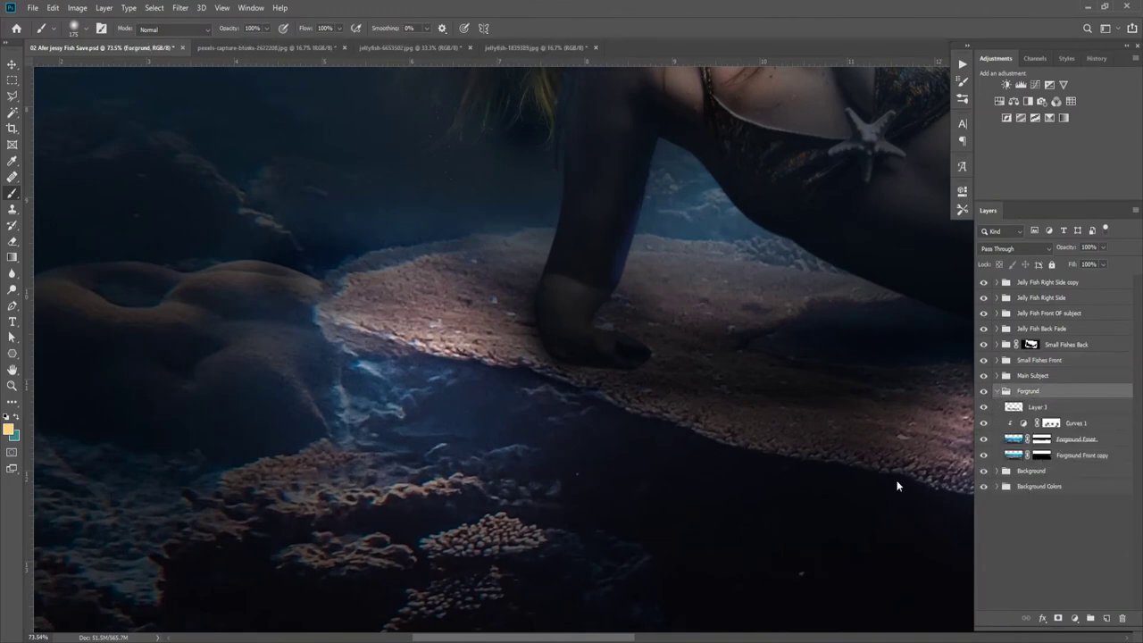
key(Tab)
key(ctrl+0)
key(Tab)
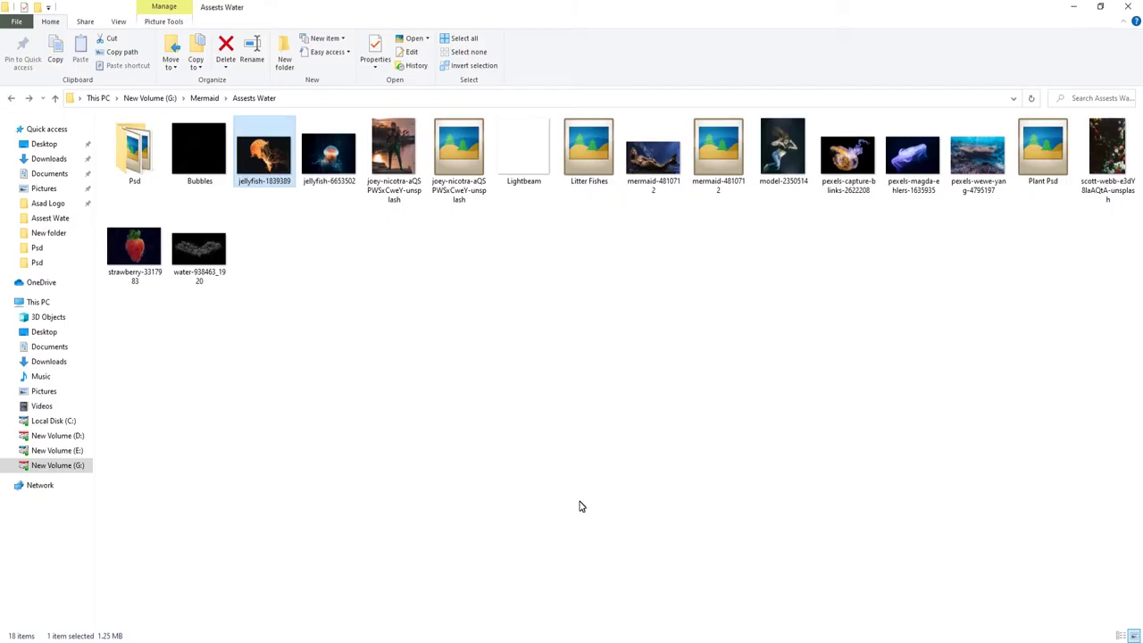
click(478, 203)
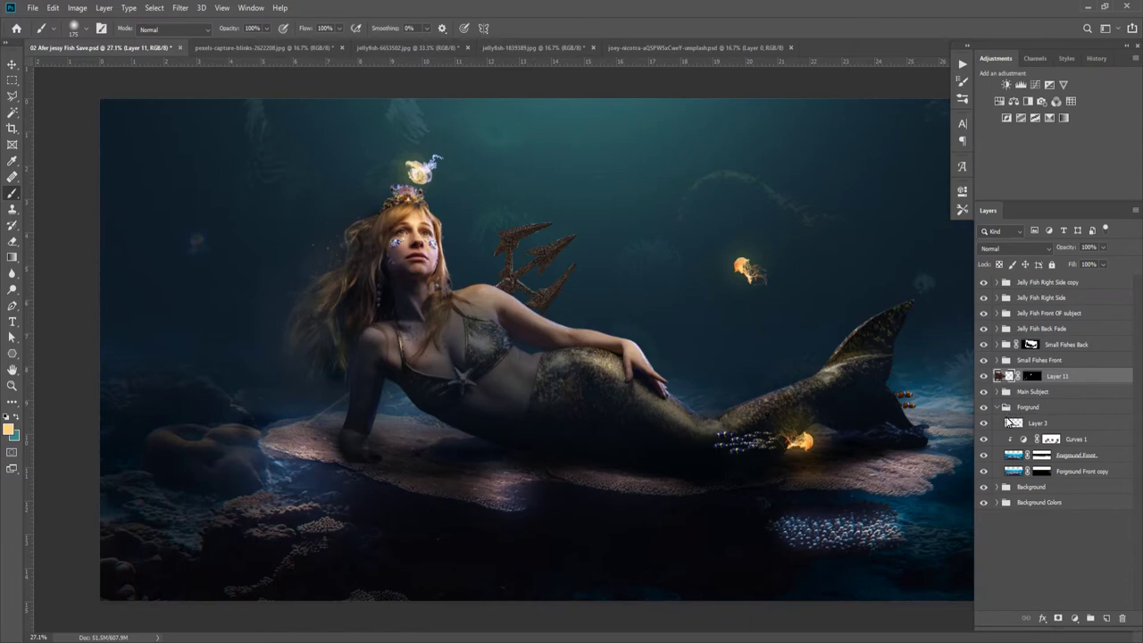
Rotate and nudge the trident so it lies along the reef rock beside the mermaid.
key(Return)
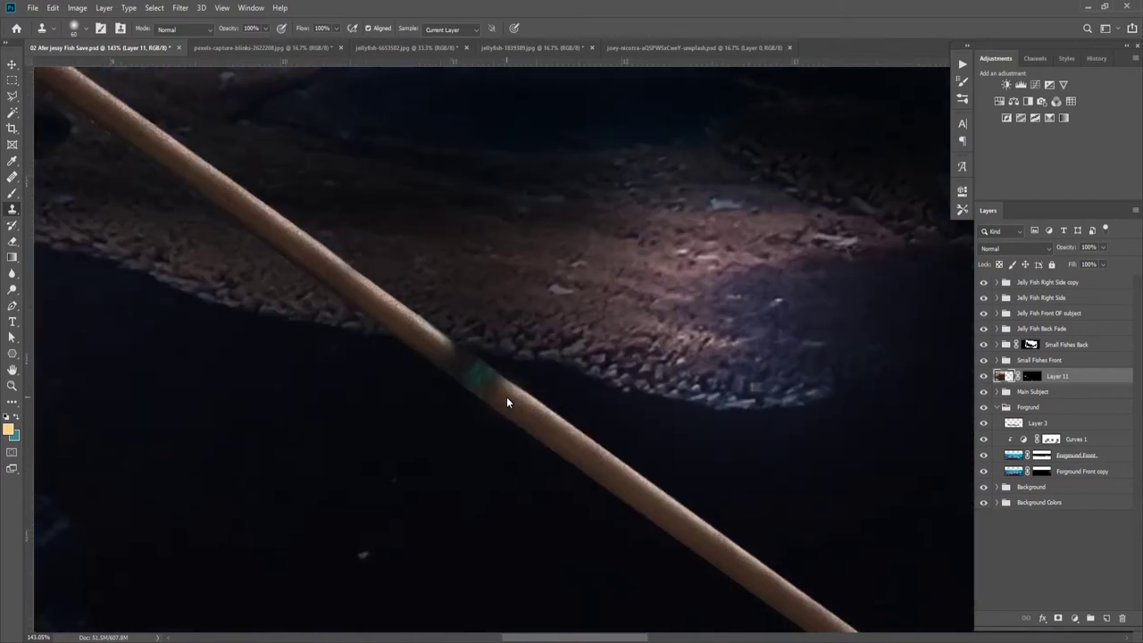
key(ctrl+0)
key(ctrl+t)
mouse_move(594, 214)
mouse_down()
mouse_move(543, 239)
mouse_move(450, 402)
mouse_up()
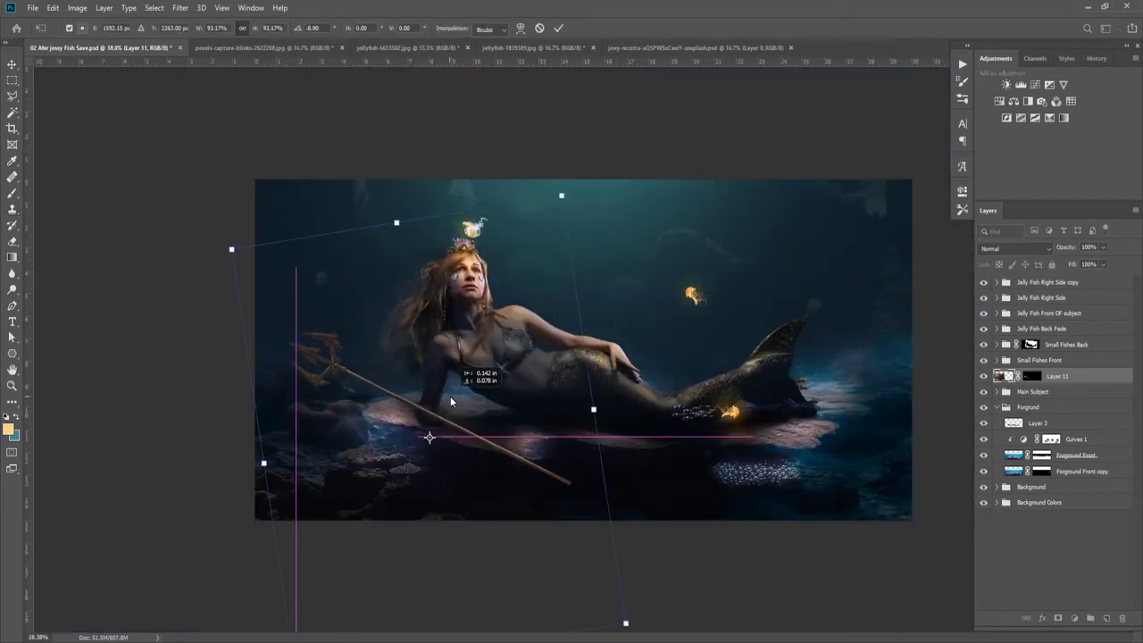
drag(474, 478, 480, 487)
key(Return)
Refine the trident's position with a second Free Transform.
scroll(487, 491, up, 3)
key(ctrl+t)
scroll(648, 436, up, 2)
scroll(670, 544, down, 4)
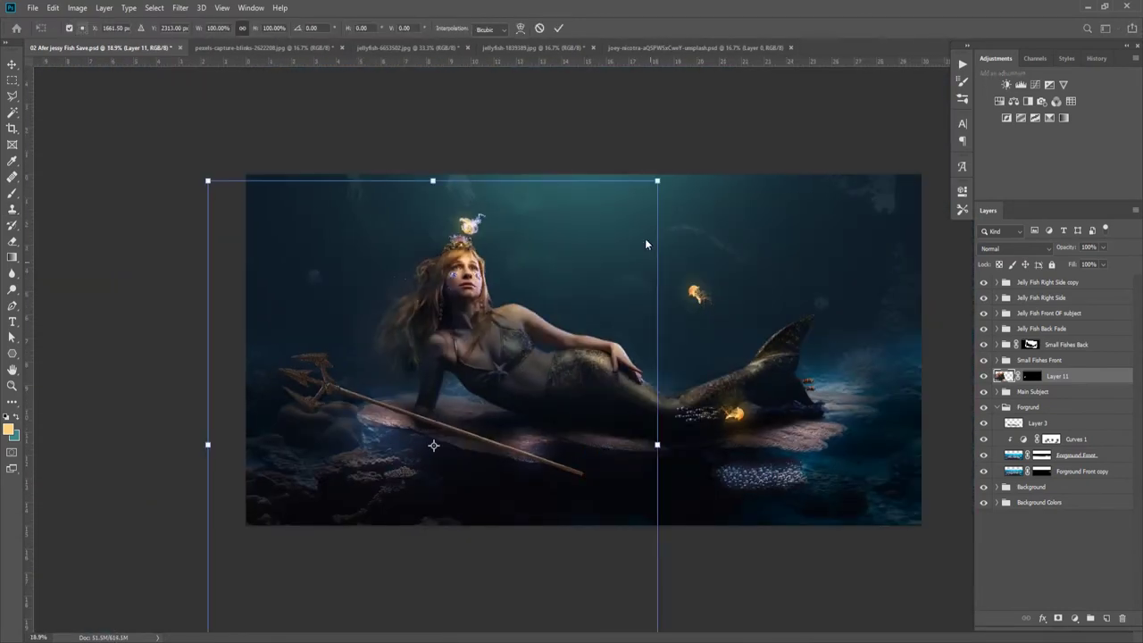
key(Return)
scroll(465, 496, down, 2)
scroll(484, 447, up, 3)
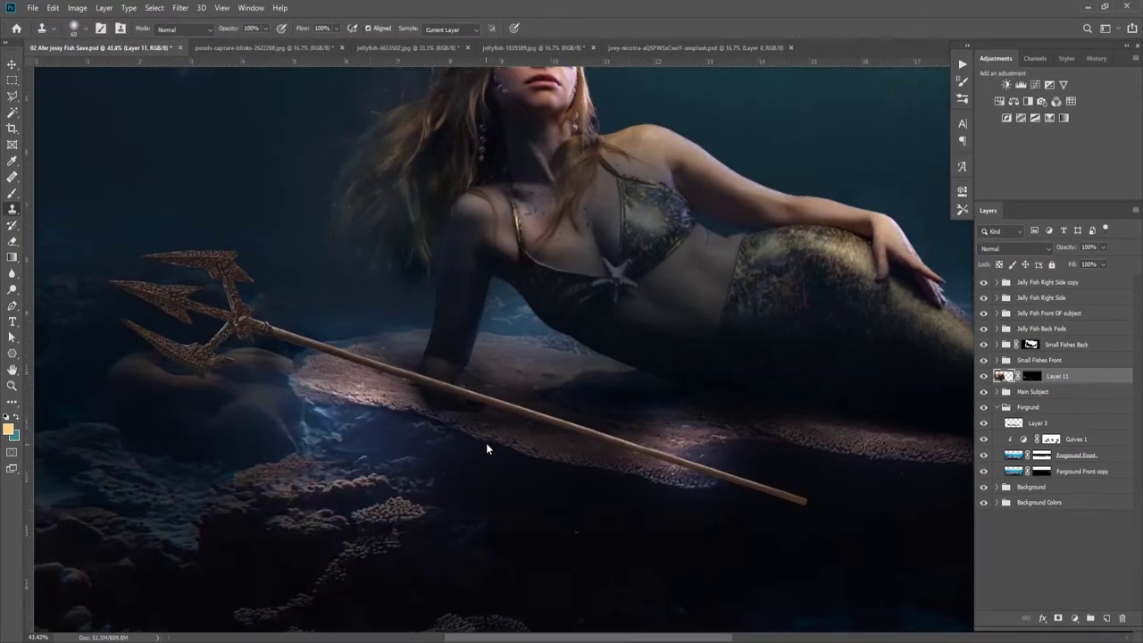
scroll(485, 446, down, 4)
Put the trident layer into a collapsed group named 'Trident'.
key(ctrl+g)
text(Trident)
key(Return)
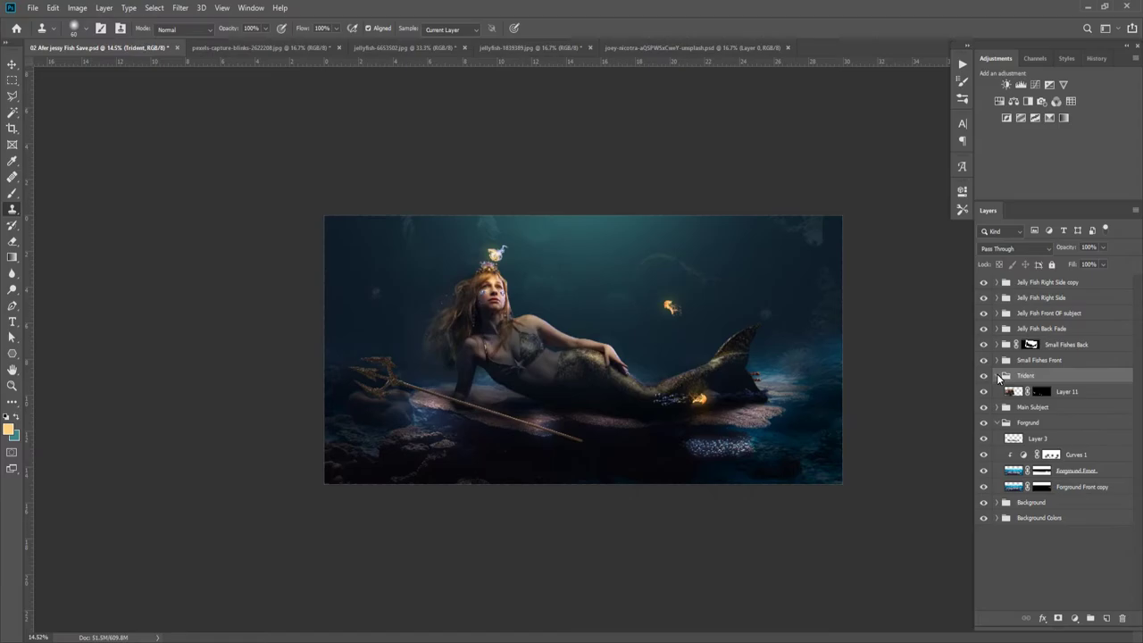
click(996, 374)
click(1044, 282)
Bring the leafy plant into the composite, scaled and rotated into the lower-left corner.
drag(178, 81, 675, 544)
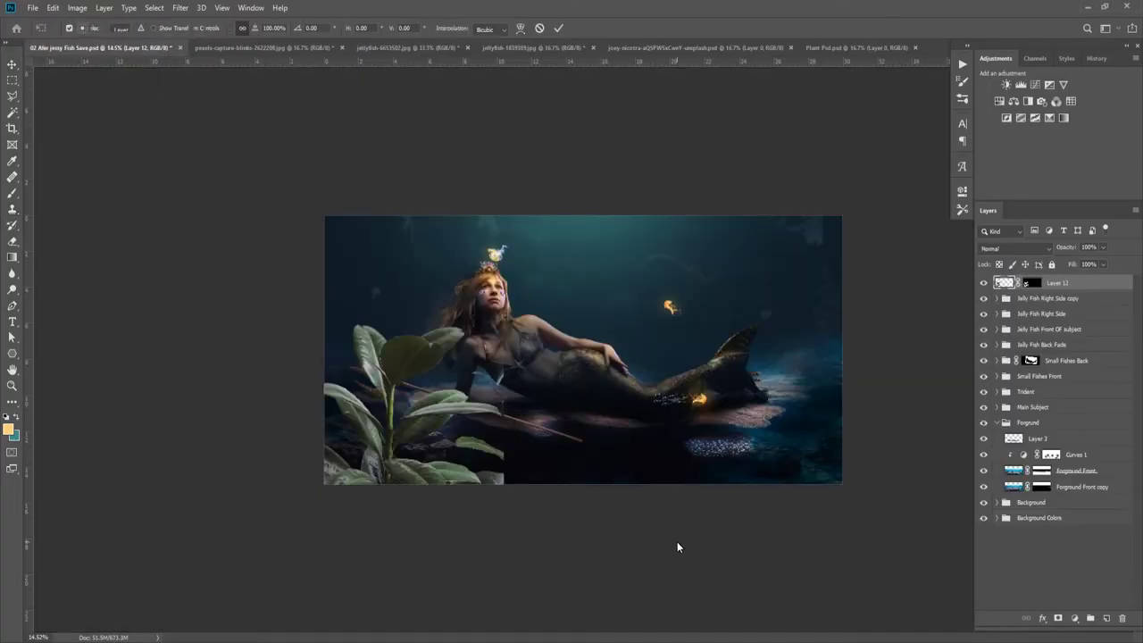
key(ctrl+t)
mouse_move(523, 553)
mouse_down()
mouse_move(619, 304)
mouse_move(543, 402)
mouse_up()
key(Return)
Paint on the plant's mask and add a Solid Color fill layer above it.
key(b)
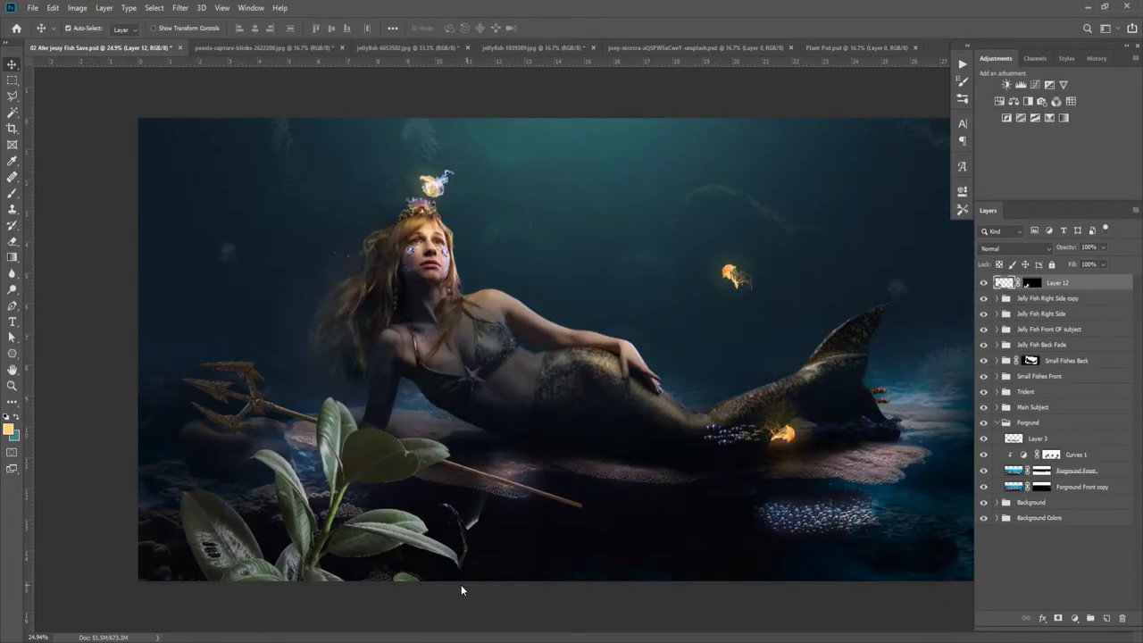
scroll(607, 406, up, 3)
scroll(607, 406, up, 2)
scroll(607, 406, down, 2)
scroll(607, 406, down, 2)
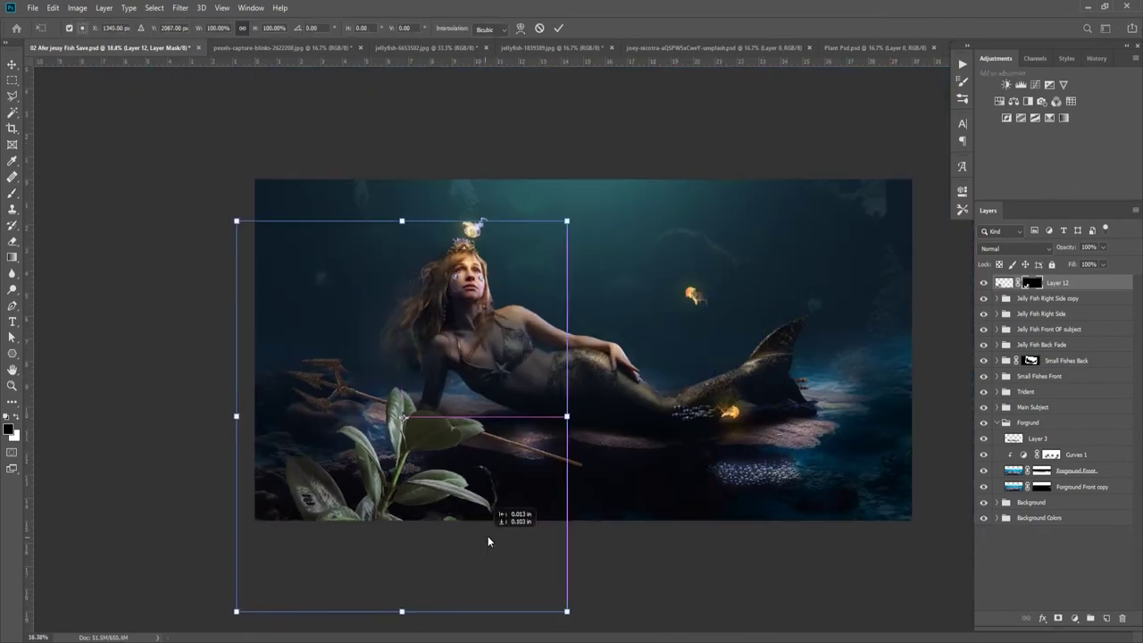
click(1075, 617)
click(1072, 404)
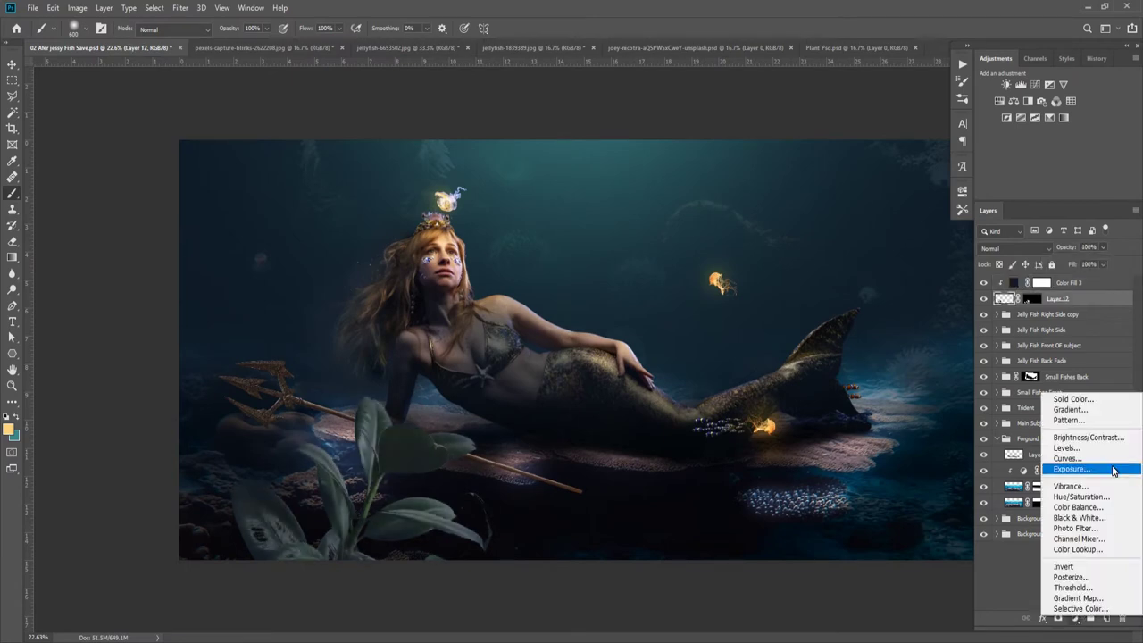
Darken the plant with Curves and apply a Gaussian Blur to Layer 12.
drag(874, 313, 875, 346)
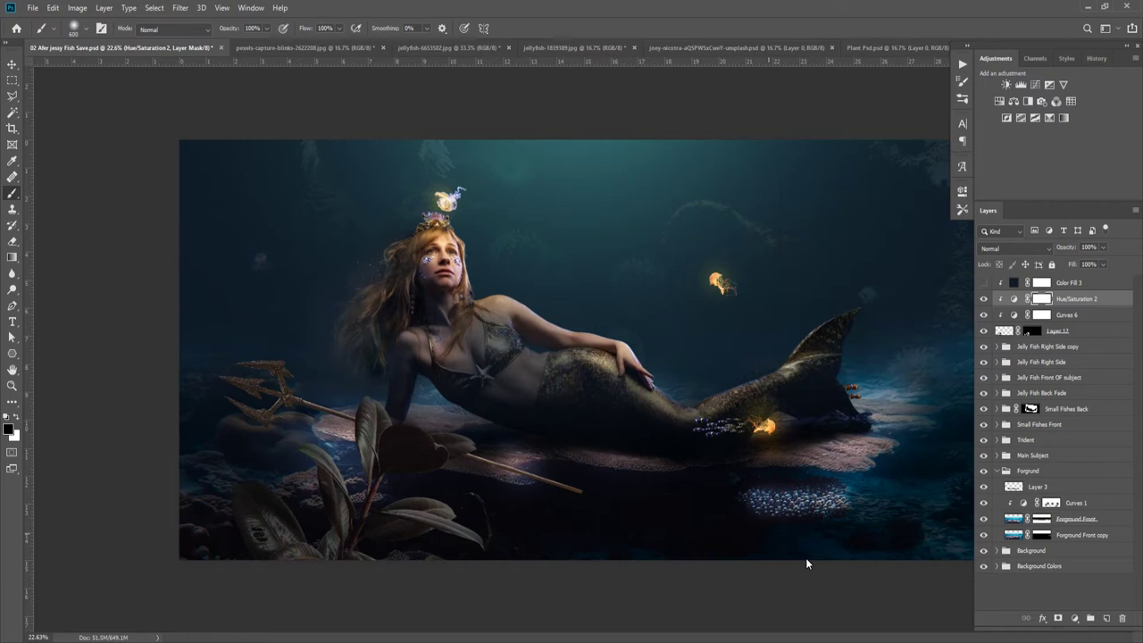
double_click(1094, 332)
key(Escape)
click(181, 8)
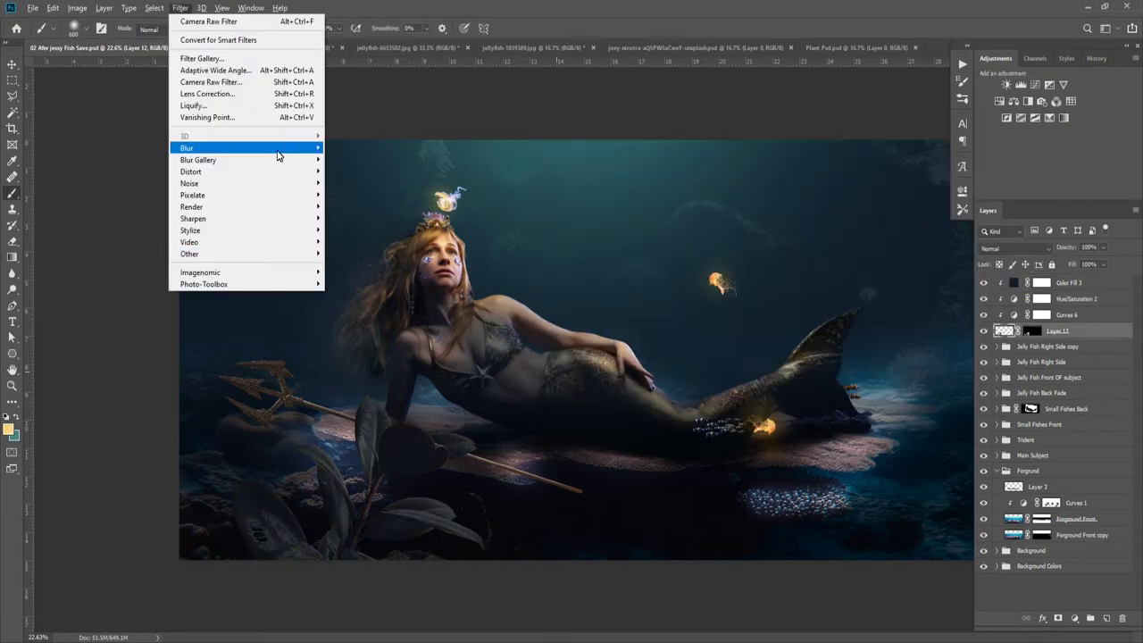
click(366, 194)
key(Return)
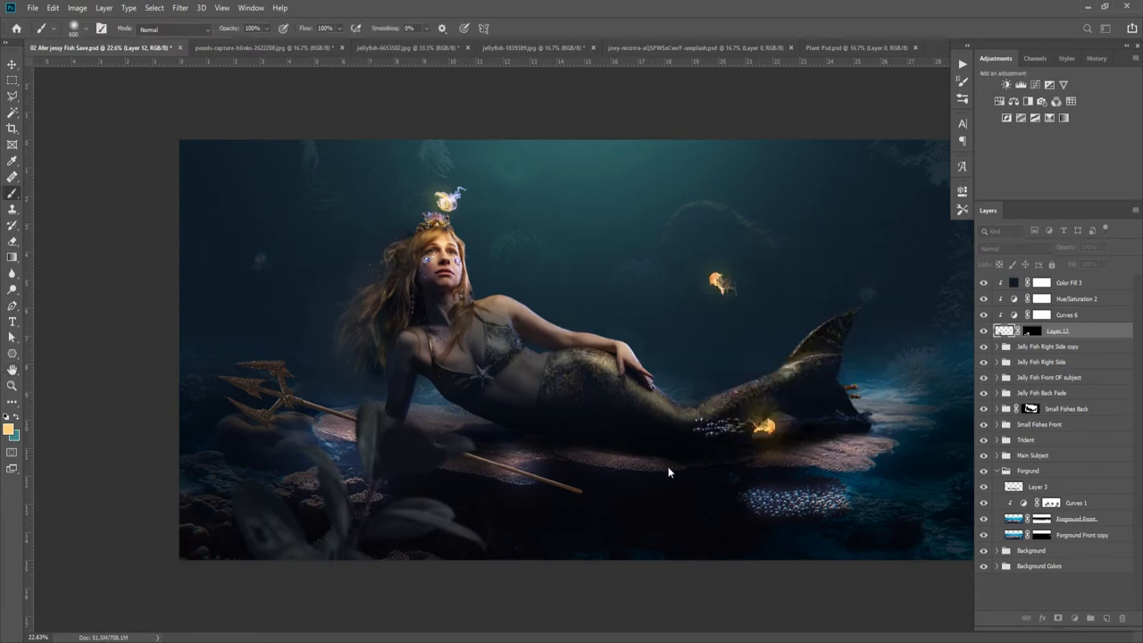
Add a Soft Light layer, darken the curve further, and group the plant layers.
key(ctrl+shift+n)
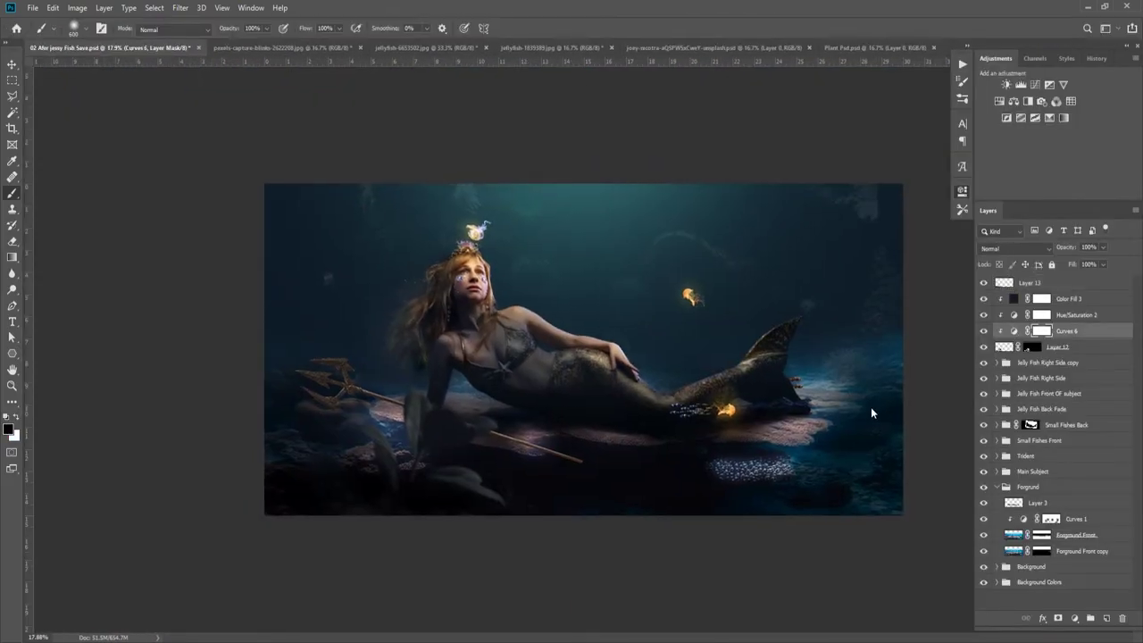
drag(873, 344, 874, 364)
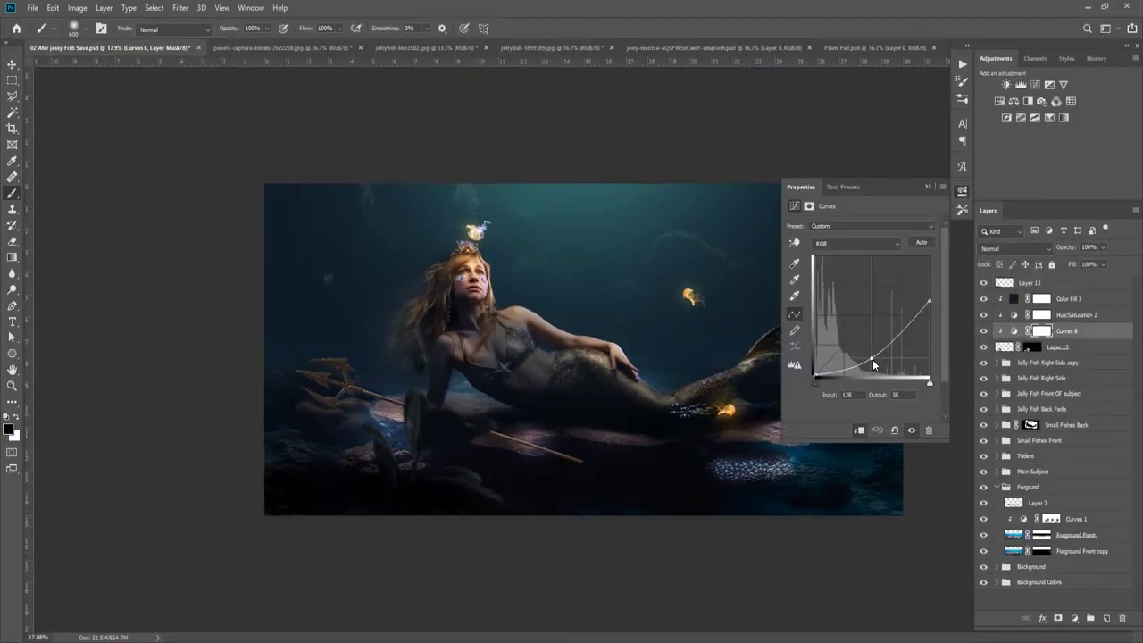
click(961, 190)
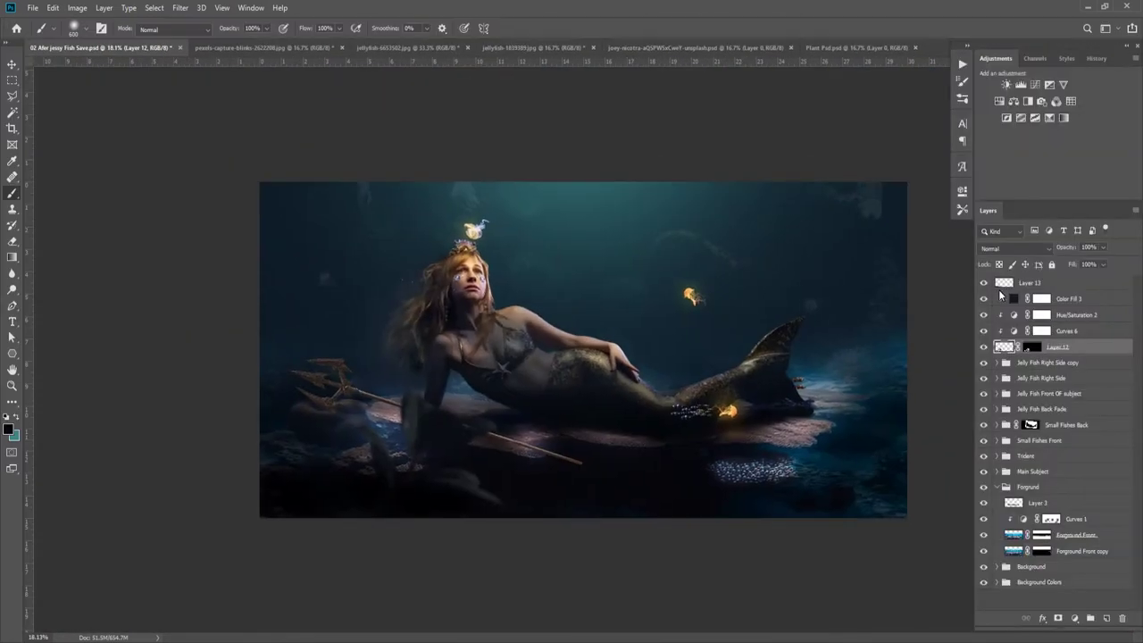
shift+click(1029, 282)
key(ctrl+g)
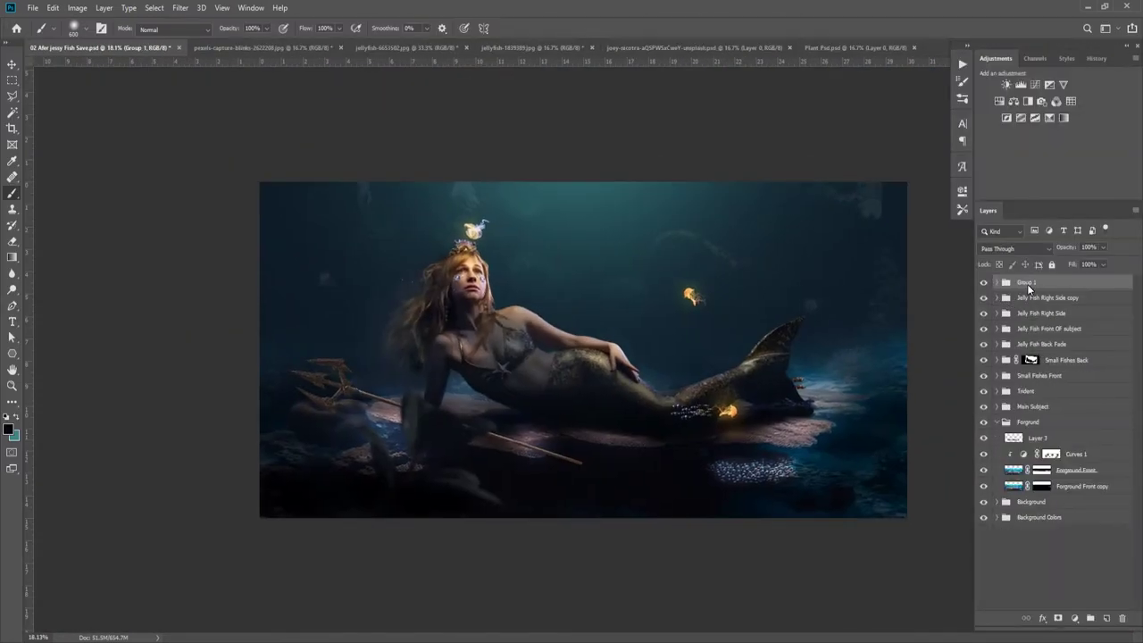
Rotate the trident slightly with Free Transform.
click(675, 232)
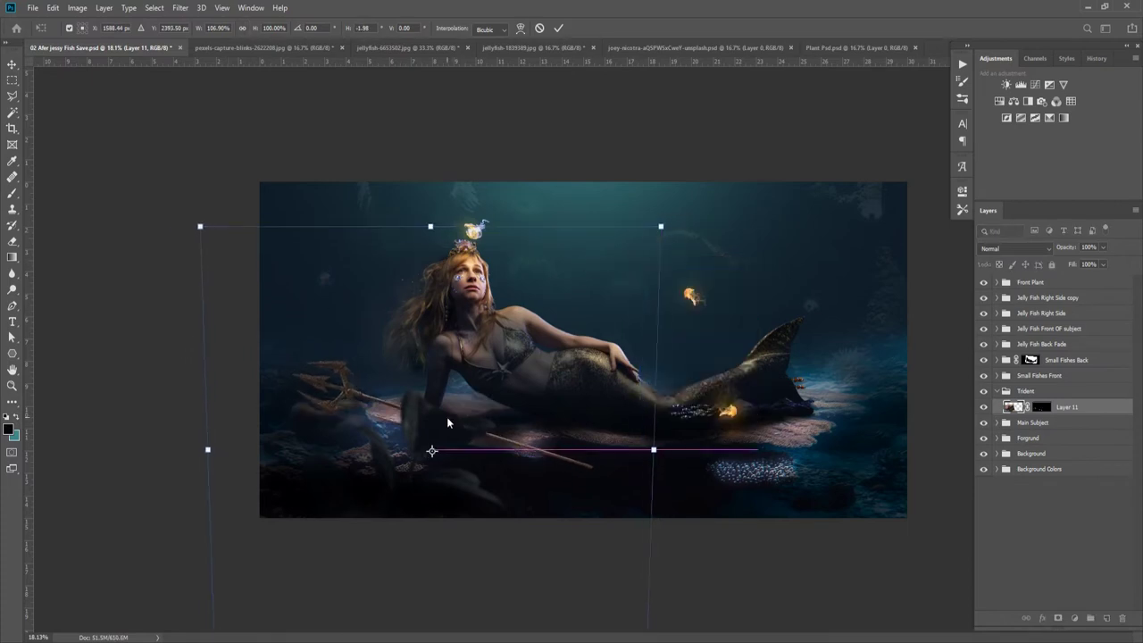
right_click(446, 416)
click(624, 438)
scroll(566, 546, down, 3)
scroll(430, 472, up, 4)
scroll(573, 533, down, 4)
drag(572, 533, 662, 535)
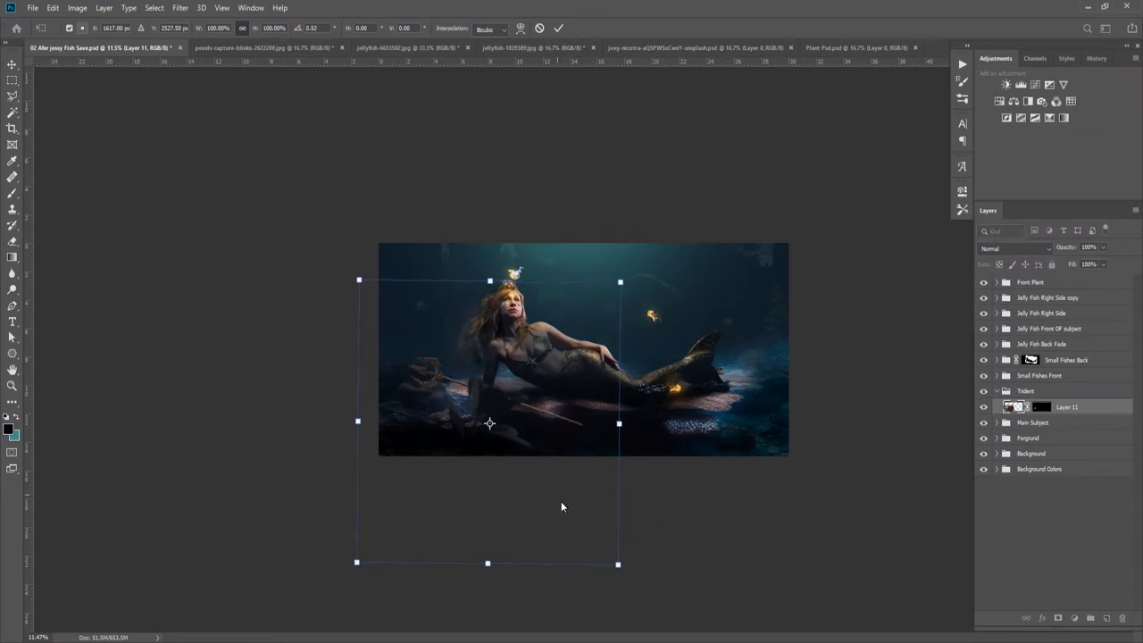
key(Return)
Duplicate the trident layer and shift the copy along the shaft.
scroll(557, 469, up, 5)
key(ctrl+alt+t)
scroll(577, 491, down, 1)
drag(577, 491, 622, 505)
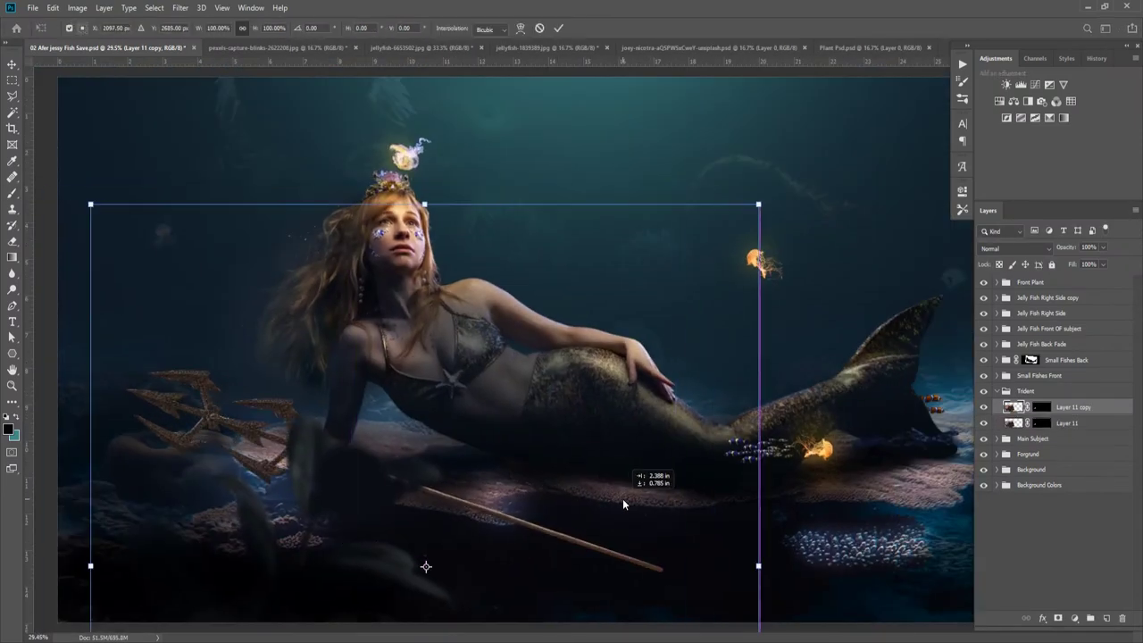
key(Return)
scroll(622, 498, up, 5)
scroll(508, 525, down, 6)
Mask the trident copy with a rectangular selection and resize the whole Trident group.
key(m)
drag(219, 373, 405, 510)
scroll(451, 455, down, 2)
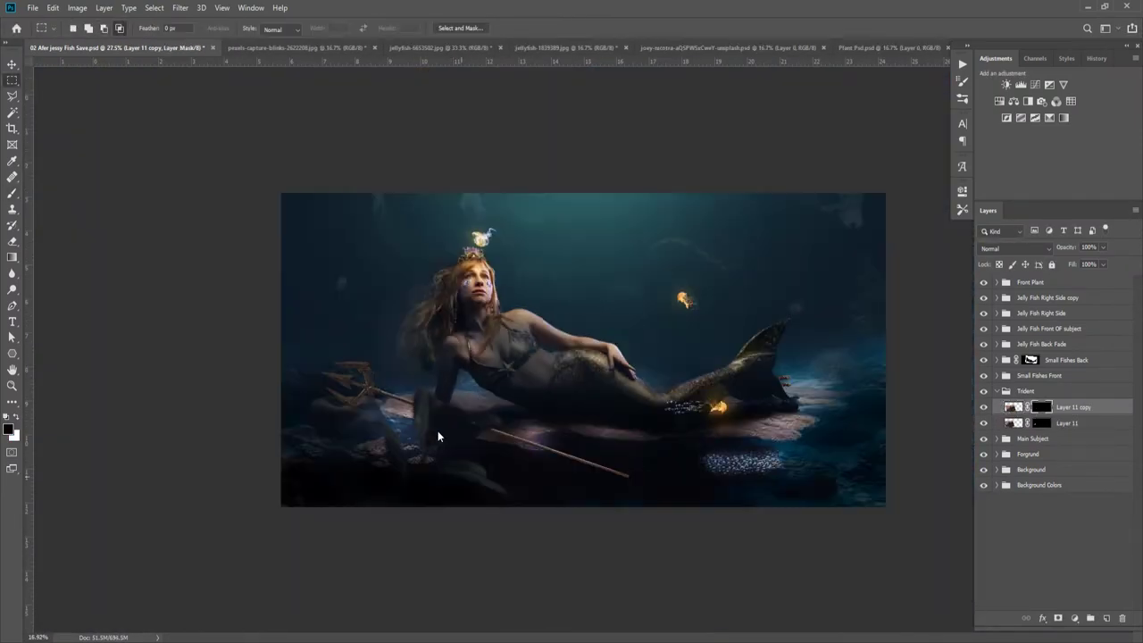
key(ctrl+t)
drag(676, 249, 670, 261)
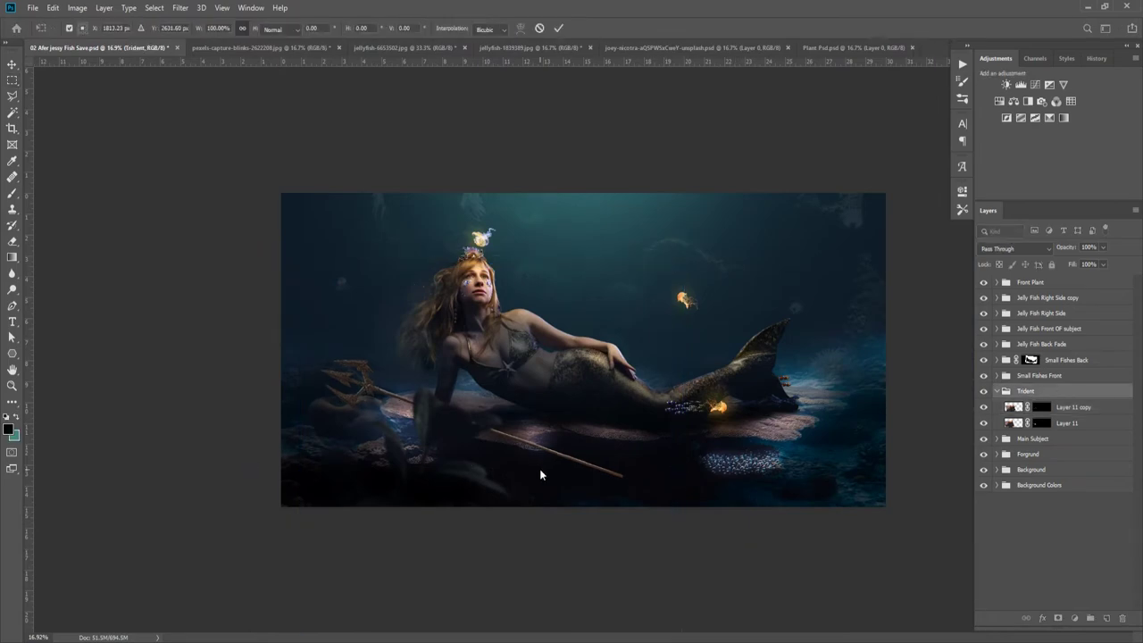
key(Return)
scroll(572, 526, up, 5)
scroll(625, 482, down, 3)
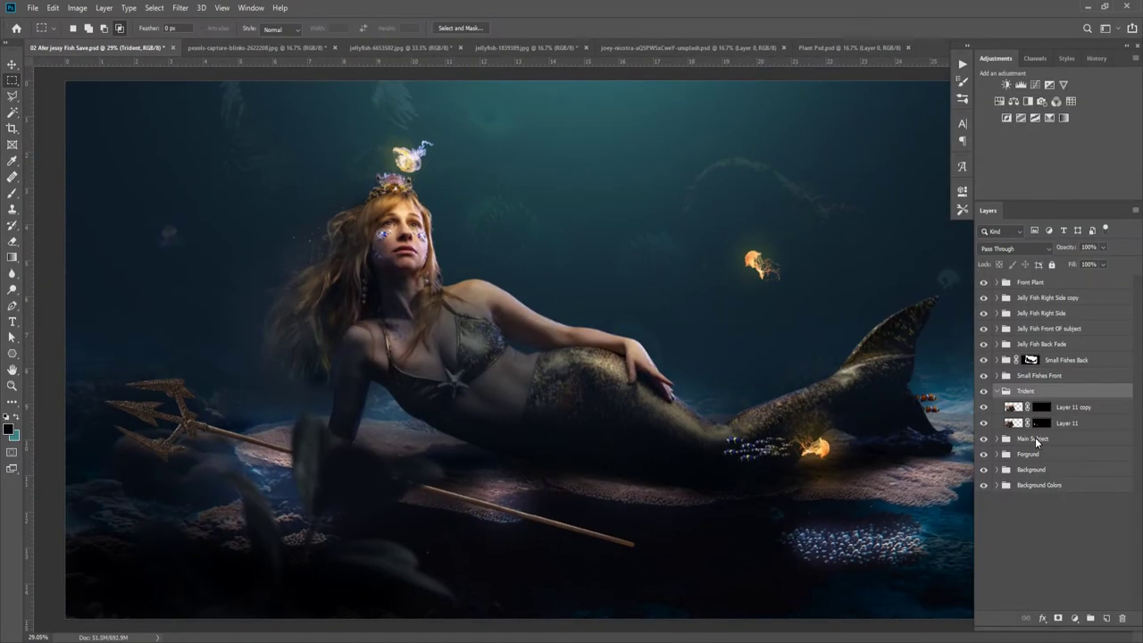
Paint around the trident shaft on Layer 3 in the Foreground group.
click(1072, 407)
key(b)
scroll(692, 467, up, 5)
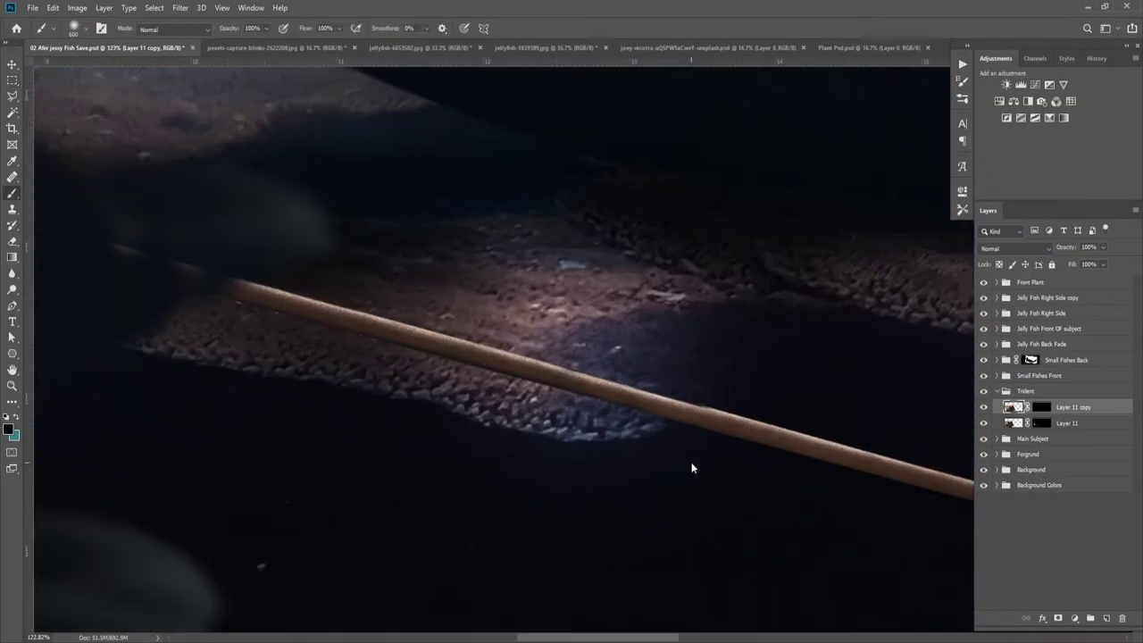
click(1027, 454)
click(997, 453)
click(1036, 469)
scroll(589, 434, down, 5)
scroll(589, 434, up, 4)
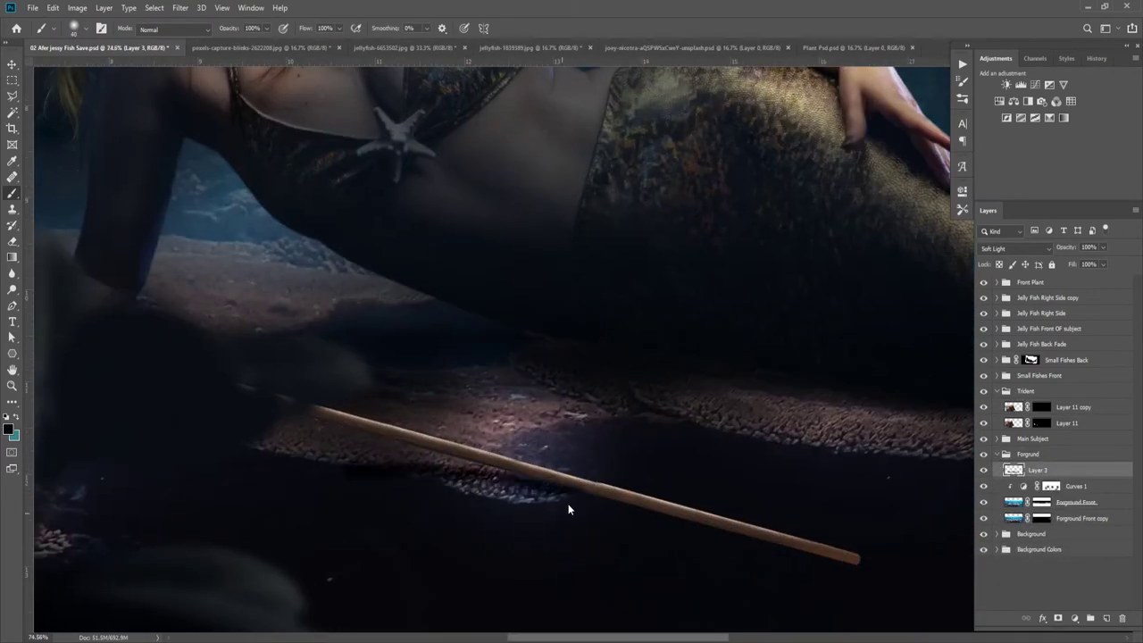
scroll(379, 482, down, 4)
scroll(385, 409, down, 1)
scroll(536, 481, up, 5)
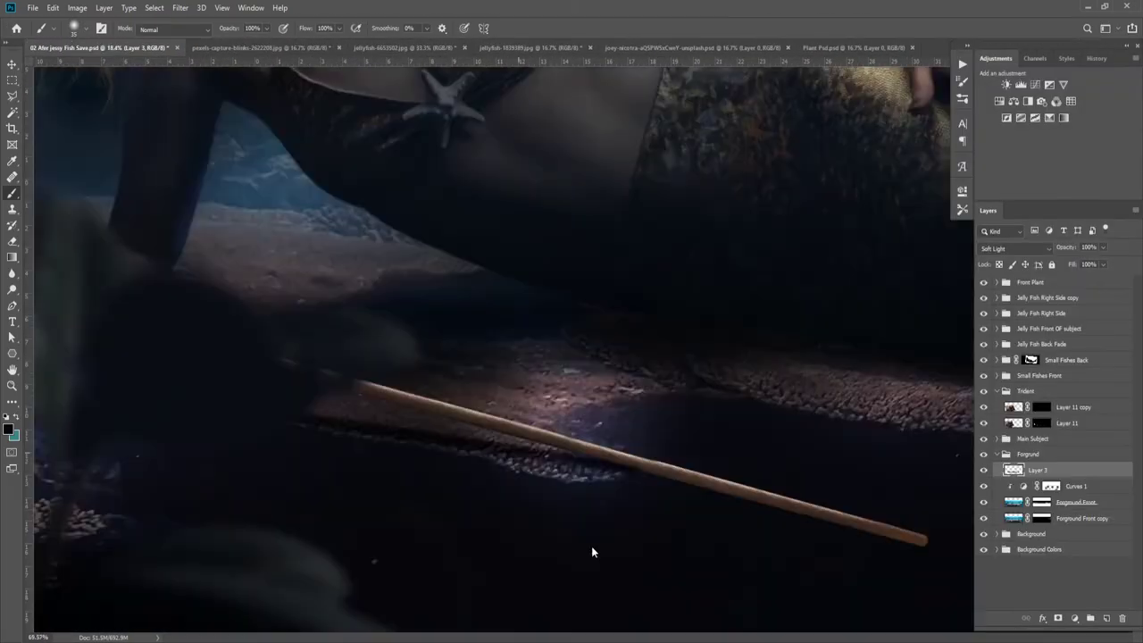
scroll(670, 398, up, 3)
Erase excess paint around the shaft on Layer 3.
key(e)
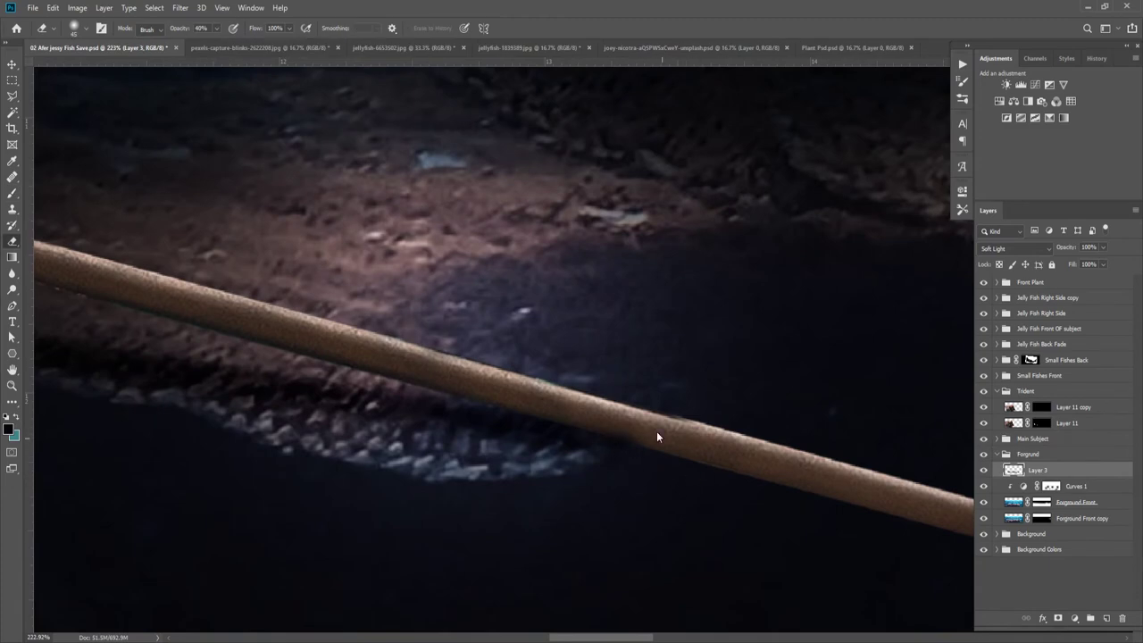
scroll(725, 468, down, 5)
scroll(545, 515, up, 3)
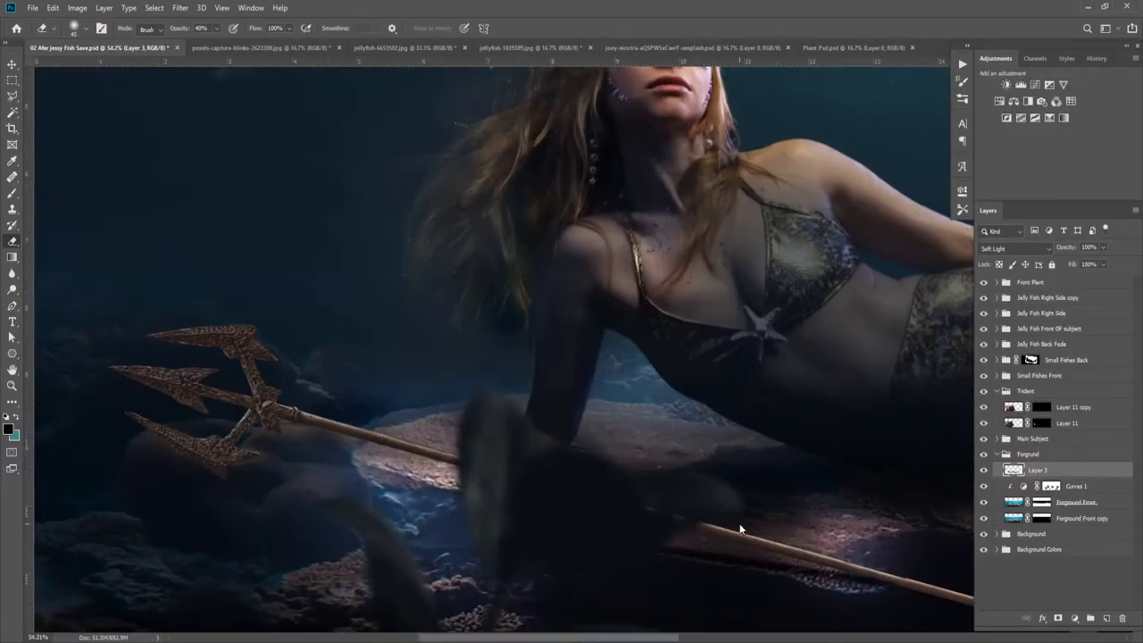
scroll(739, 529, down, 2)
Add a black Solid Color fill layer above Layer 11 copy.
click(1044, 407)
scroll(571, 357, down, 2)
scroll(406, 331, up, 6)
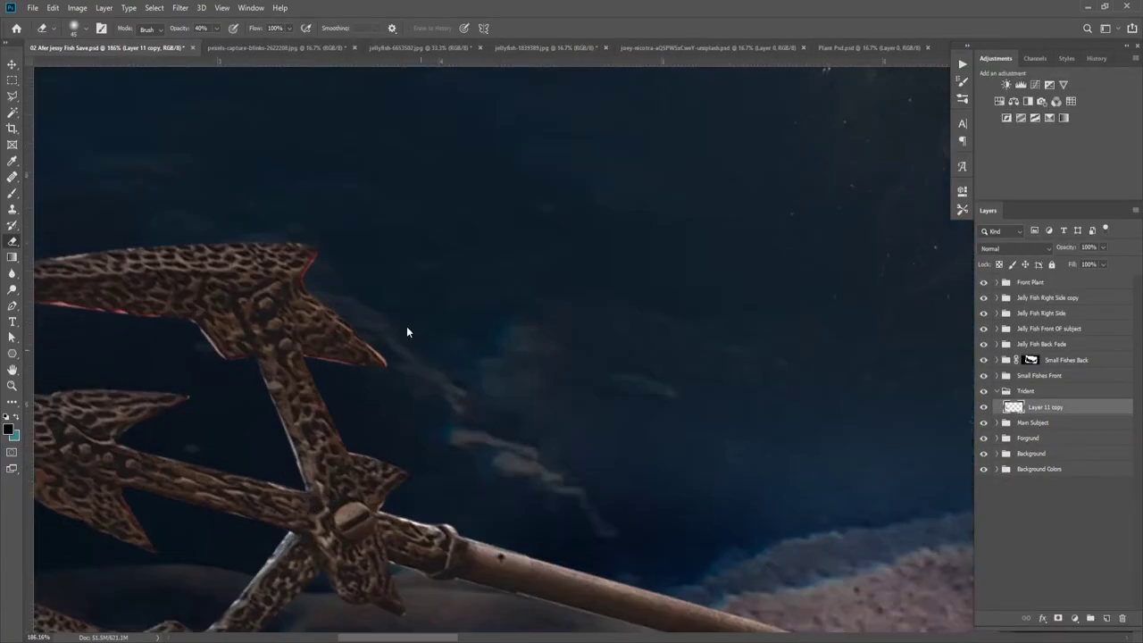
scroll(406, 331, down, 6)
click(1074, 618)
click(1020, 332)
key(ctrl+alt+g)
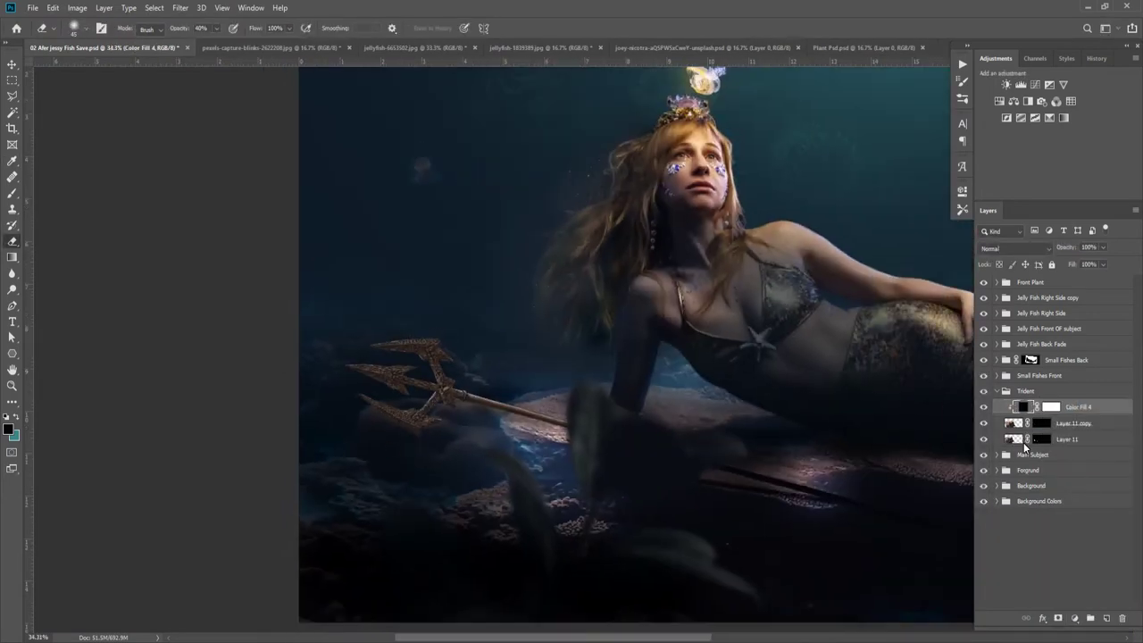
Clip the black Color Fill 4 to the trident and paint to tone it down.
scroll(572, 357, down, 2)
alt+click(1045, 430)
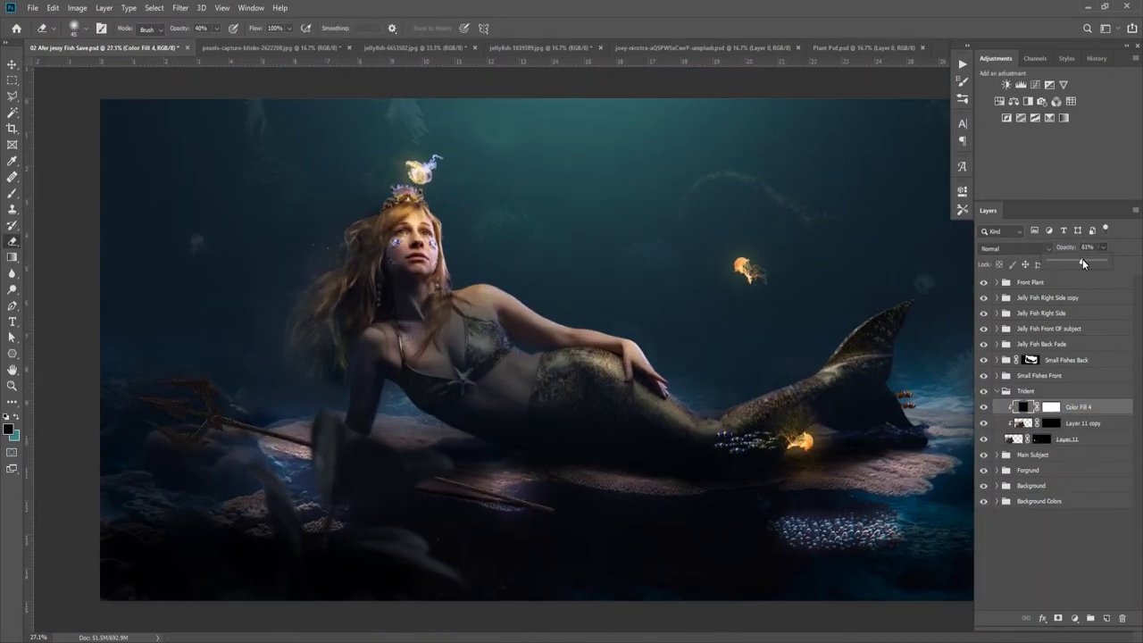
key(b)
scroll(163, 415, up, 5)
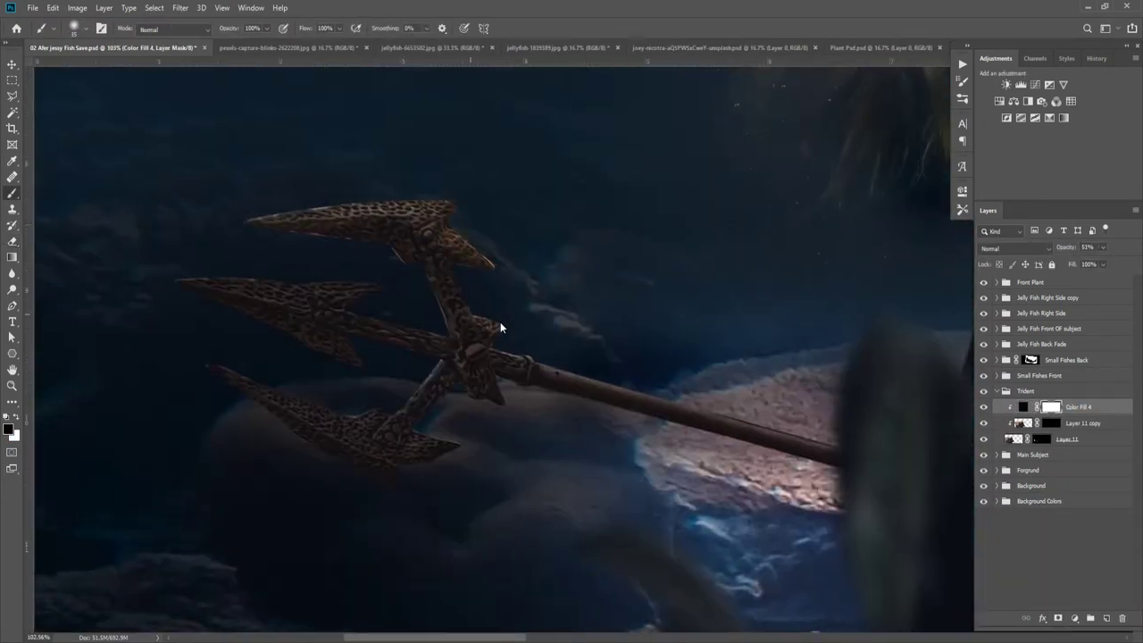
scroll(881, 455, up, 3)
scroll(859, 488, down, 5)
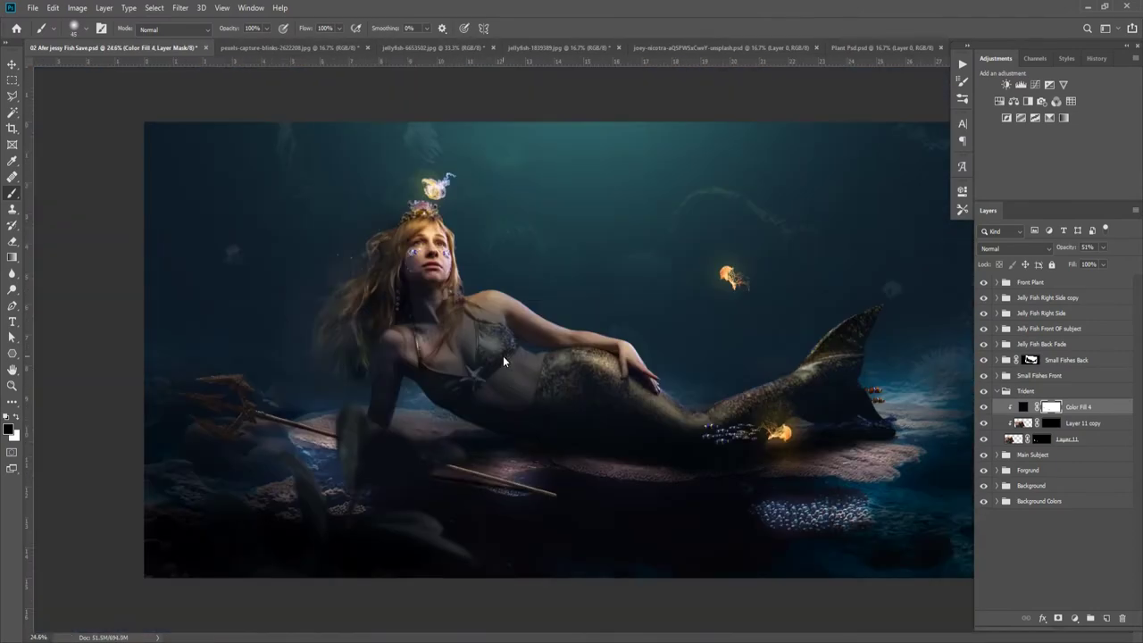
key(Tab)
scroll(350, 298, up, 5)
scroll(557, 532, down, 3)
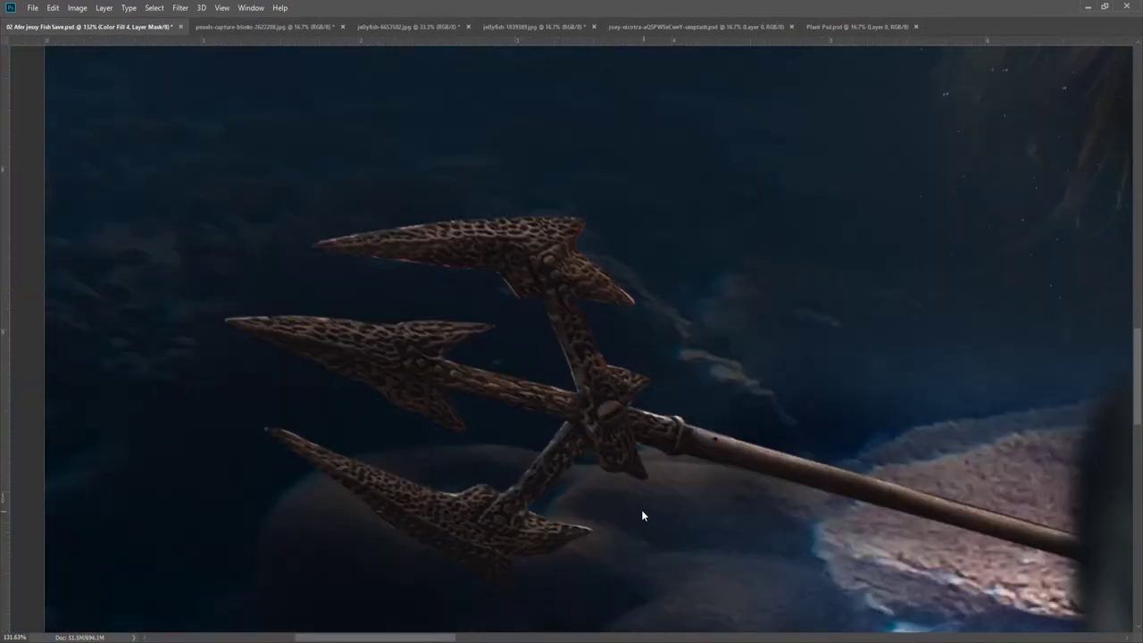
key(Tab)
key(ctrl+0)
Add a raised Curves layer clipped to the trident to brighten it.
click(1074, 618)
click(1045, 247)
drag(928, 257, 870, 259)
key(ctrl+alt+g)
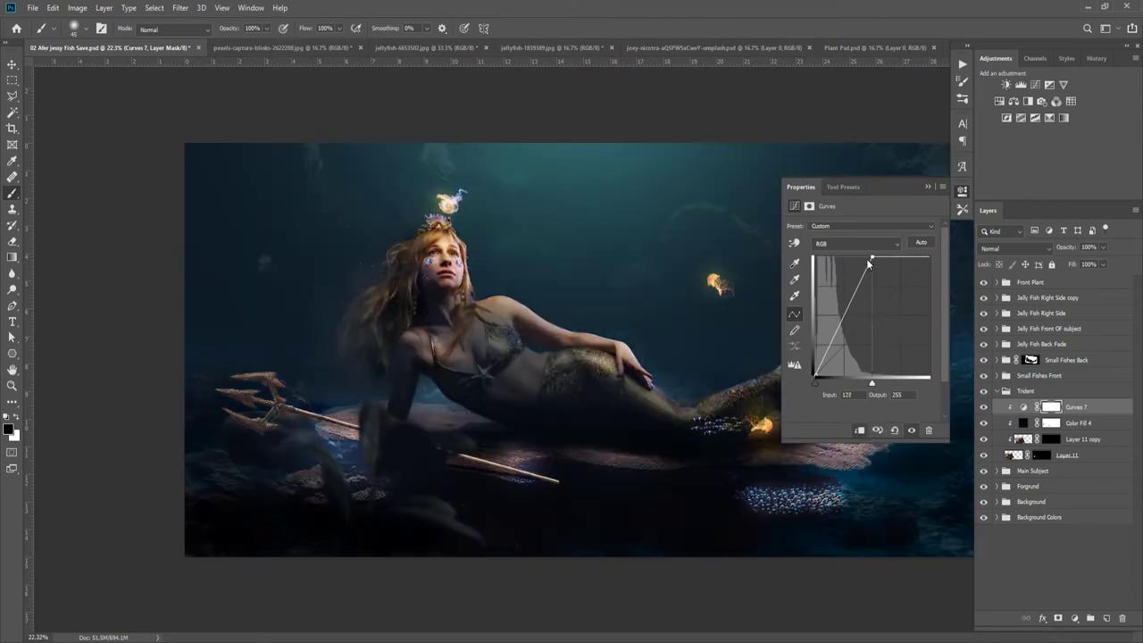
scroll(512, 321, up, 8)
Toggle the panels to inspect the lit trident shaft.
key(Tab)
scroll(490, 341, down, 4)
key(Tab)
scroll(361, 402, down, 3)
scroll(401, 473, up, 4)
scroll(601, 342, up, 4)
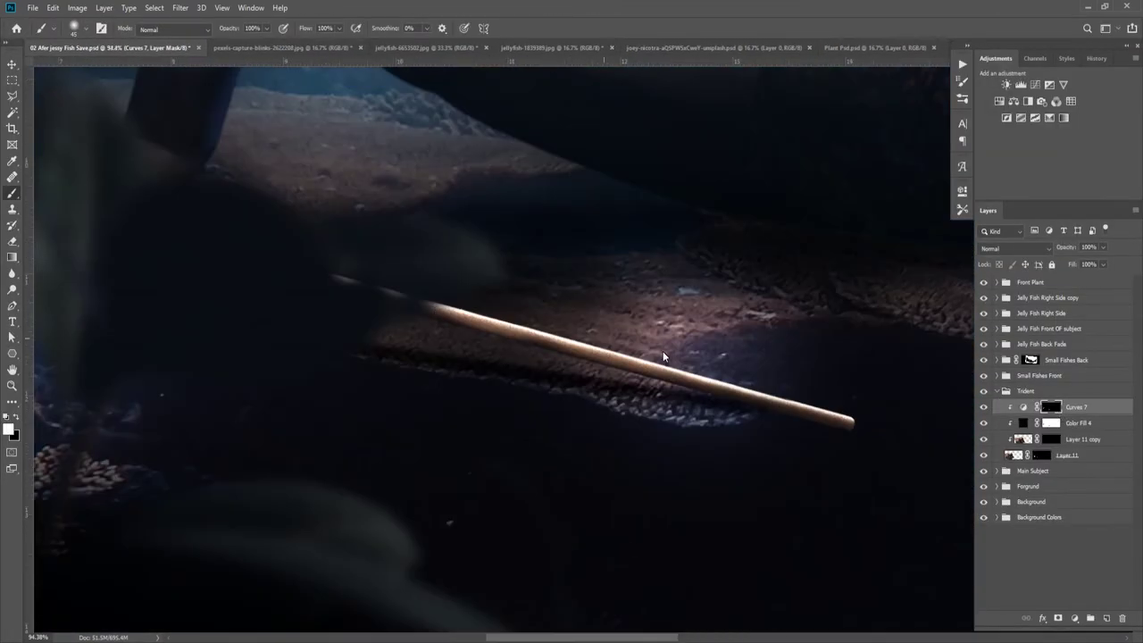
key(Tab)
scroll(650, 502, down, 5)
scroll(523, 440, up, 4)
scroll(425, 416, down, 4)
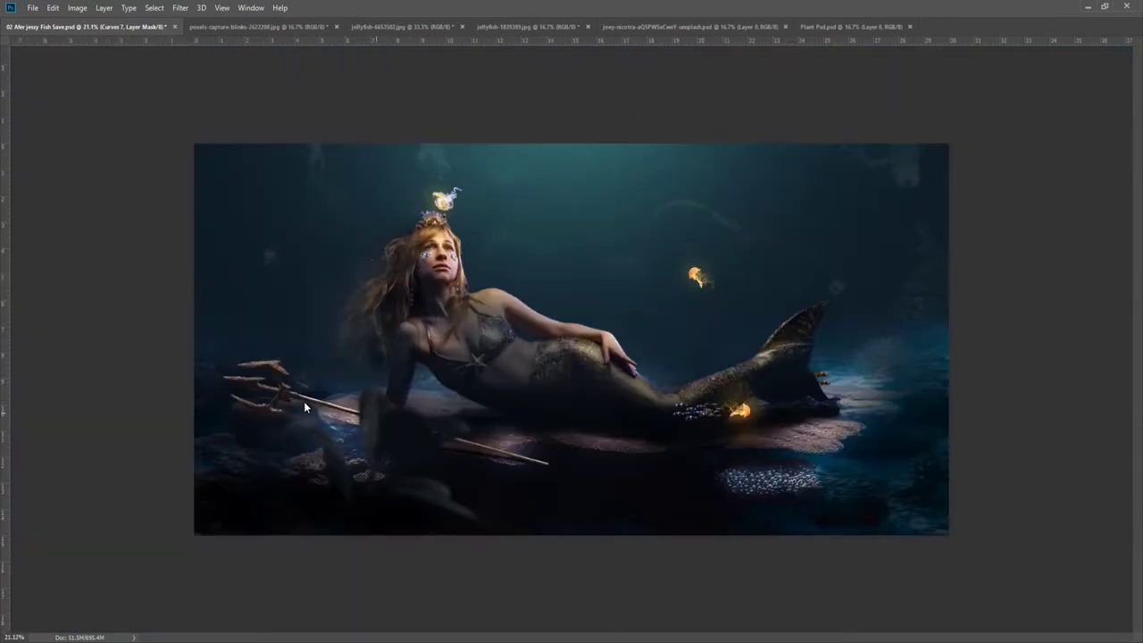
scroll(153, 381, up, 4)
scroll(152, 381, down, 5)
Tilt and reposition the Trident group along the seabed.
key(Tab)
key(ctrl+t)
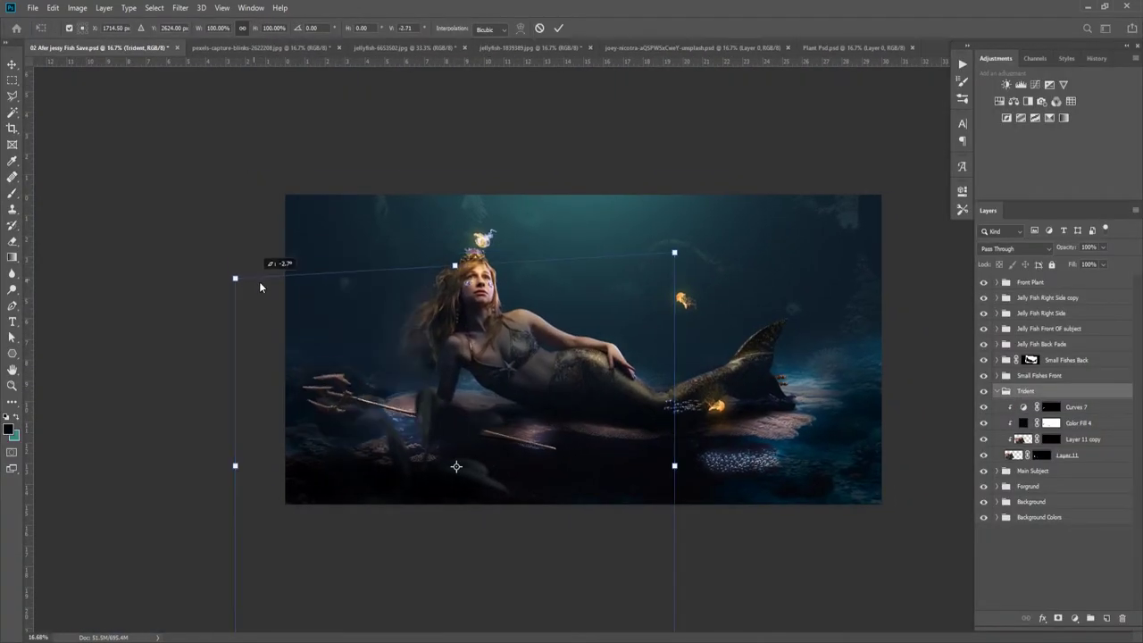
scroll(330, 380, up, 4)
scroll(536, 447, up, 3)
drag(673, 476, 678, 471)
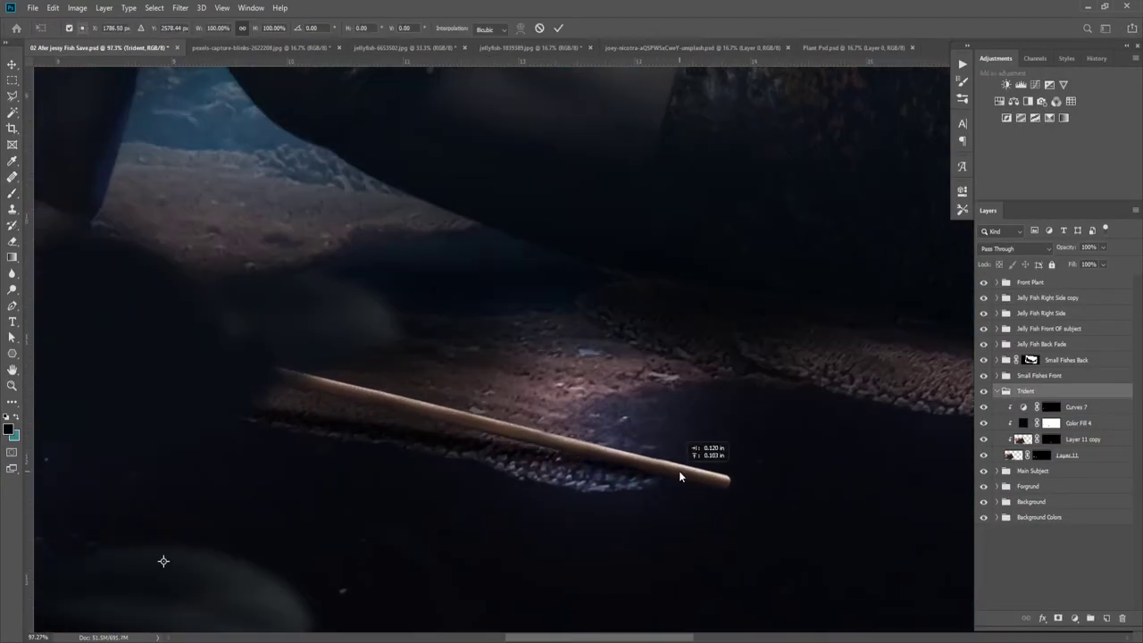
key(Return)
scroll(411, 424, down, 3)
Warp Layer 11 copy to reshape the trident.
key(b)
scroll(411, 426, down, 3)
scroll(752, 502, down, 2)
key(ctrl+t)
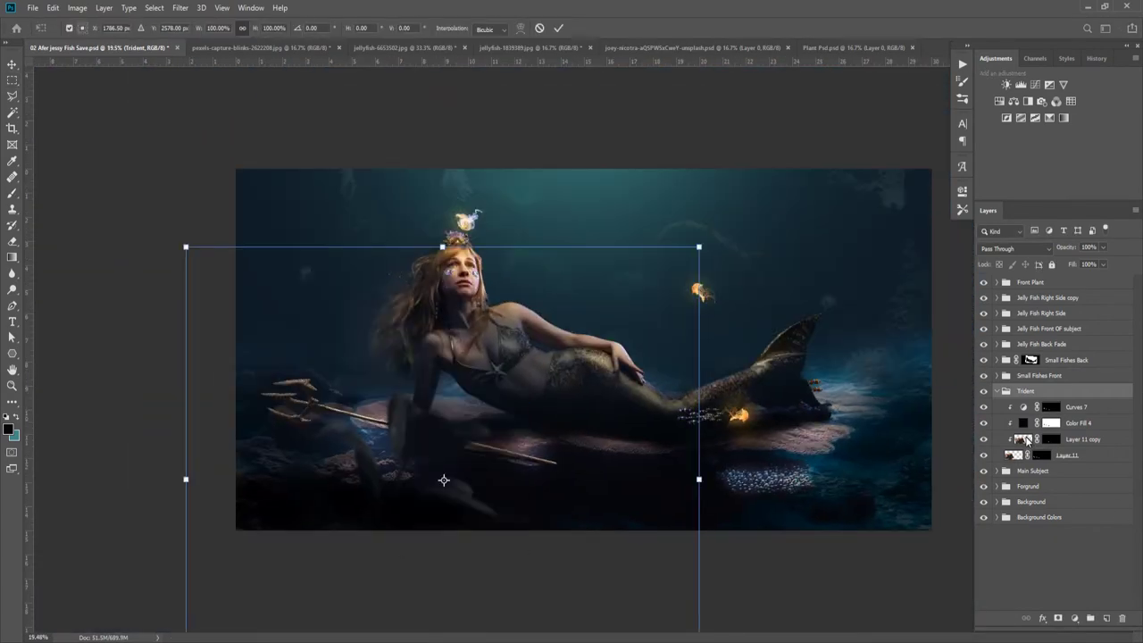
right_click(512, 435)
click(541, 510)
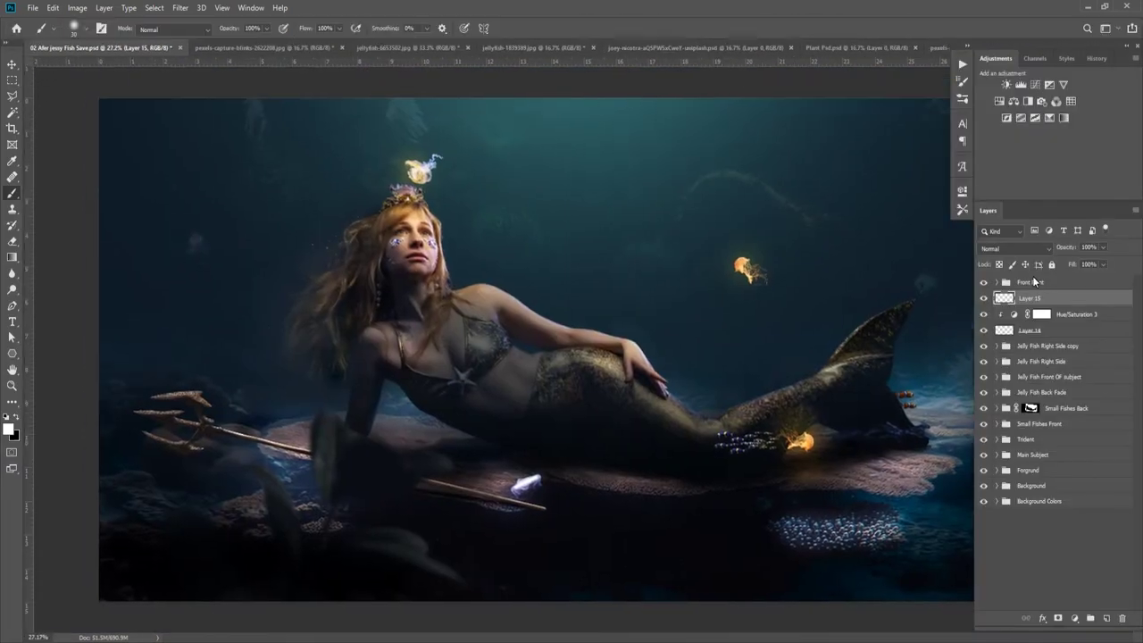
Set the jellyfish paint layer to Soft Light and view the whole image.
click(1016, 248)
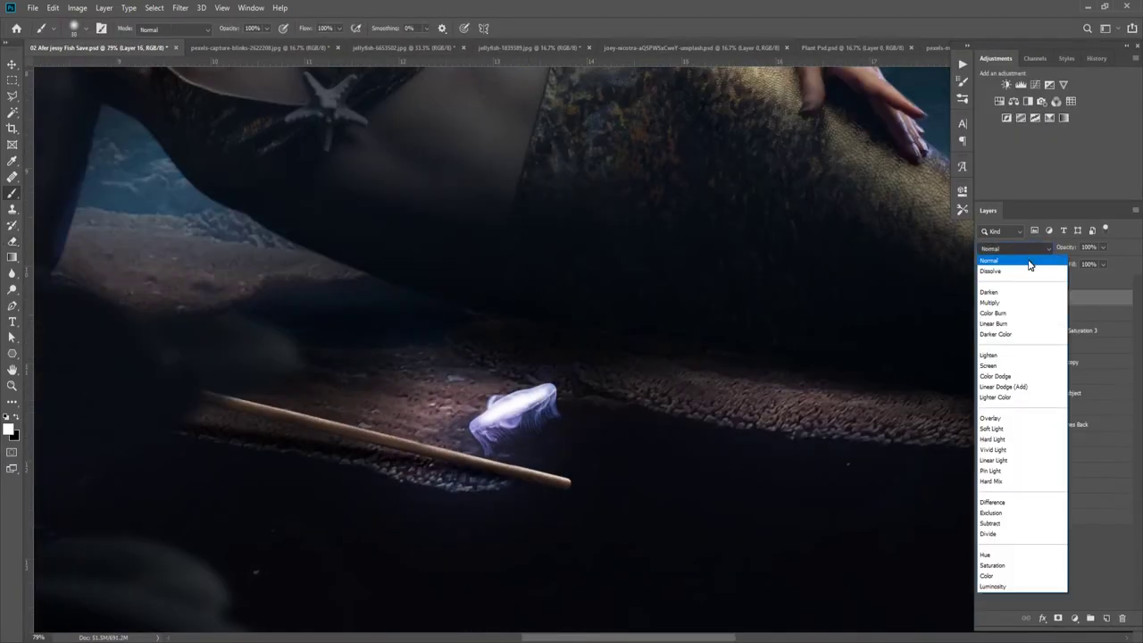
click(991, 428)
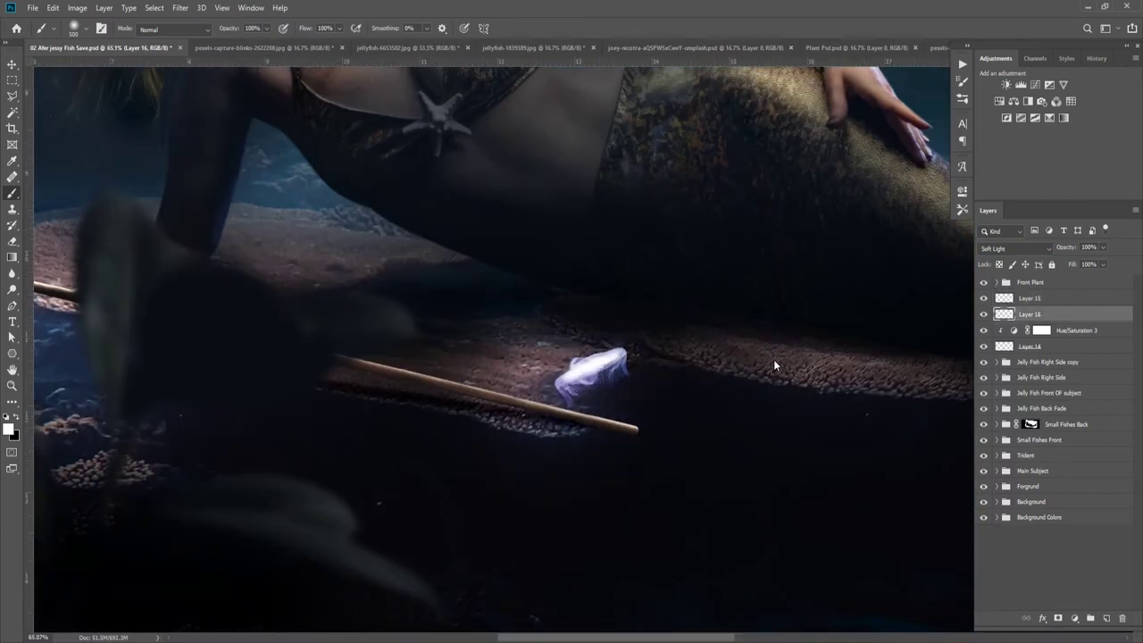
key(Tab)
key(ctrl+0)
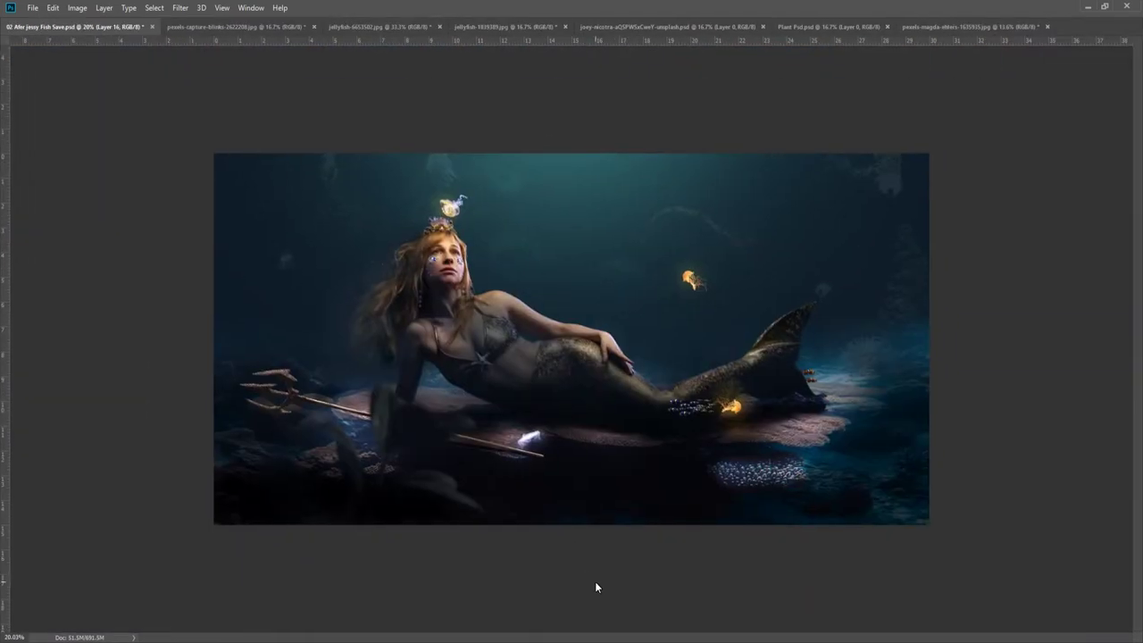
scroll(438, 408, up, 5)
scroll(523, 329, down, 4)
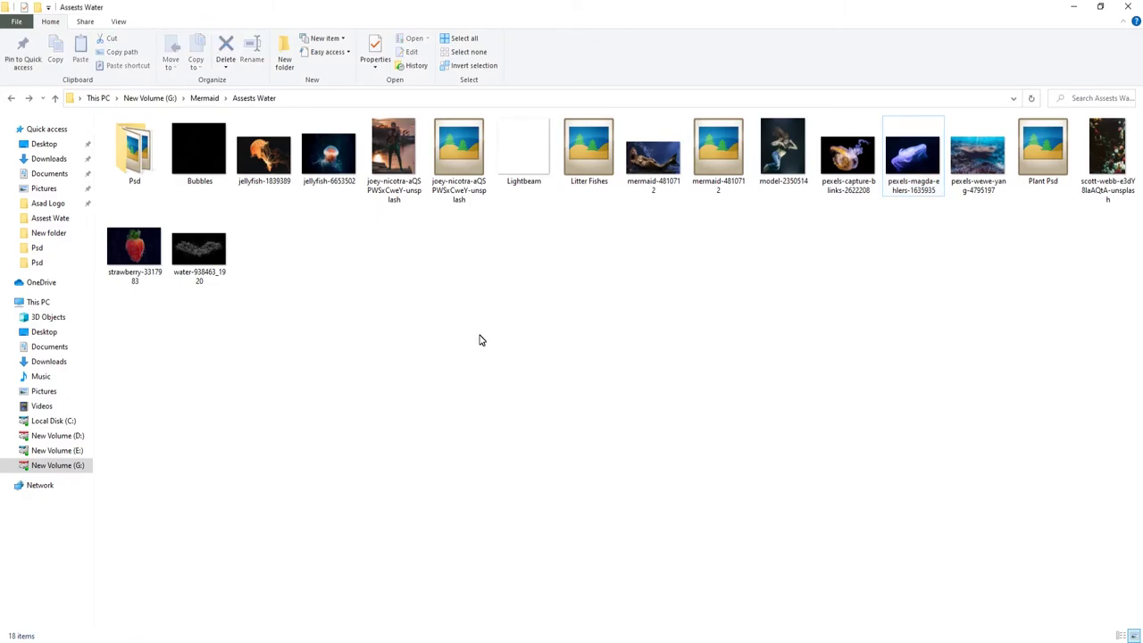
Open Bubbles.png in Photoshop and close the unused reference images.
drag(196, 148, 724, 301)
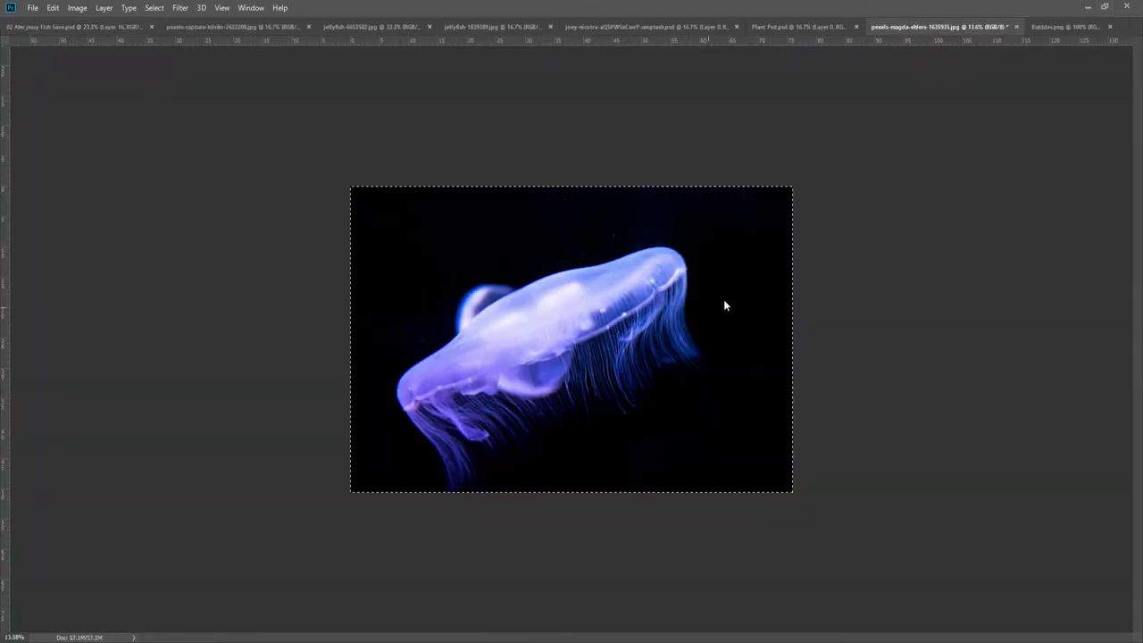
key(ctrl+w)
key(ctrl+w)
key(ctrl+w)
key(ctrl+w)
key(ctrl+w)
key(ctrl+w)
click(215, 26)
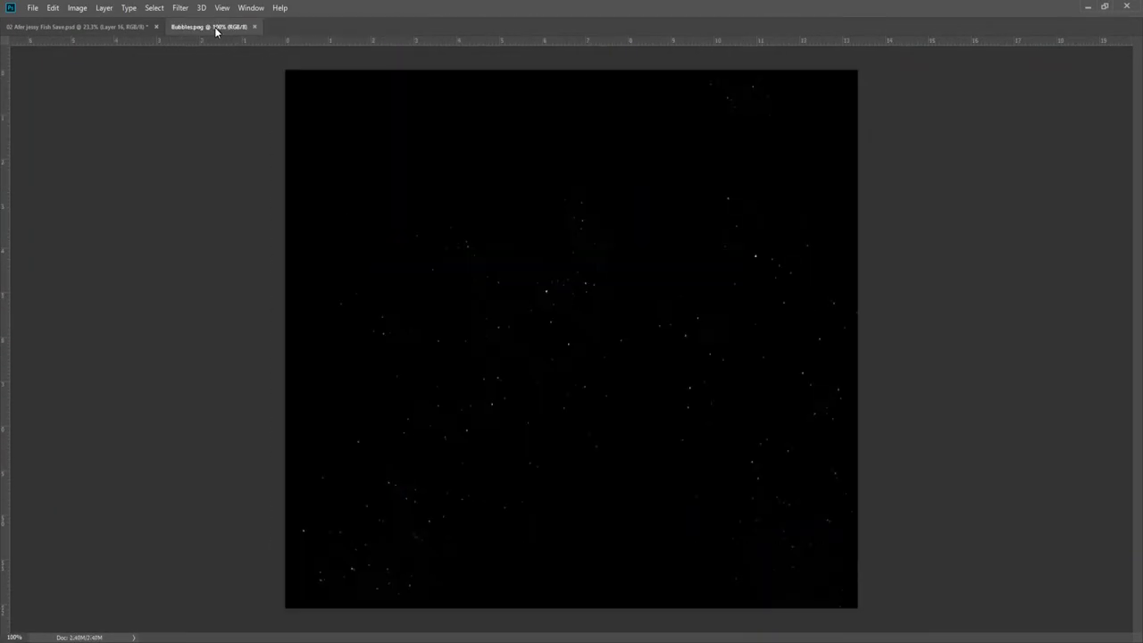
Brighten the bubble image with Levels, copy it and return to the mermaid composite.
key(ctrl+l)
key(Tab)
key(Return)
key(ctrl+Tab)
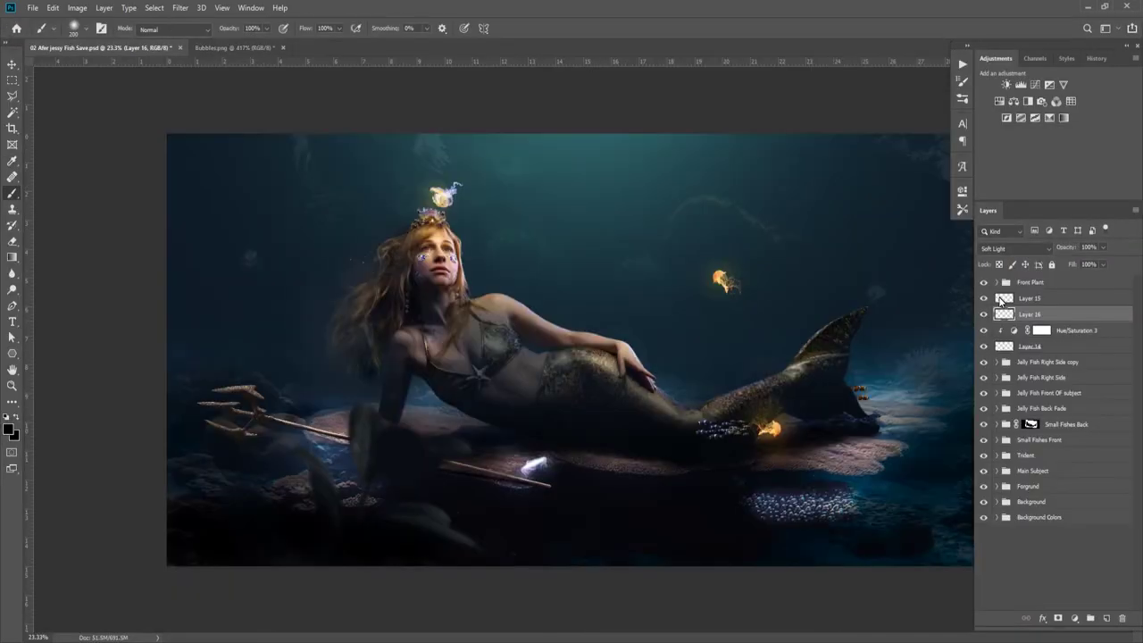
Group the white jellyfish layers into a folder named 'Jelly Fish White'.
click(1053, 297)
shift+click(1058, 347)
key(ctrl+g)
double_click(1031, 298)
text(Jelly Fish White)
key(Return)
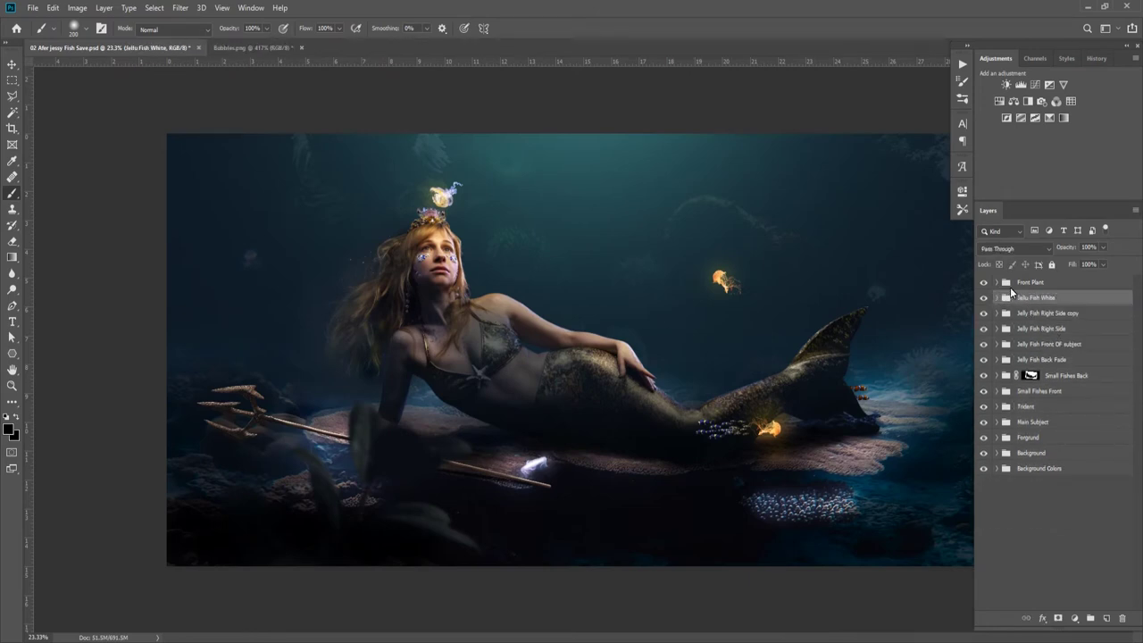
Paste the bubbles as a new layer and place them over the school of small fish.
key(ctrl+v)
scroll(678, 438, up, 5)
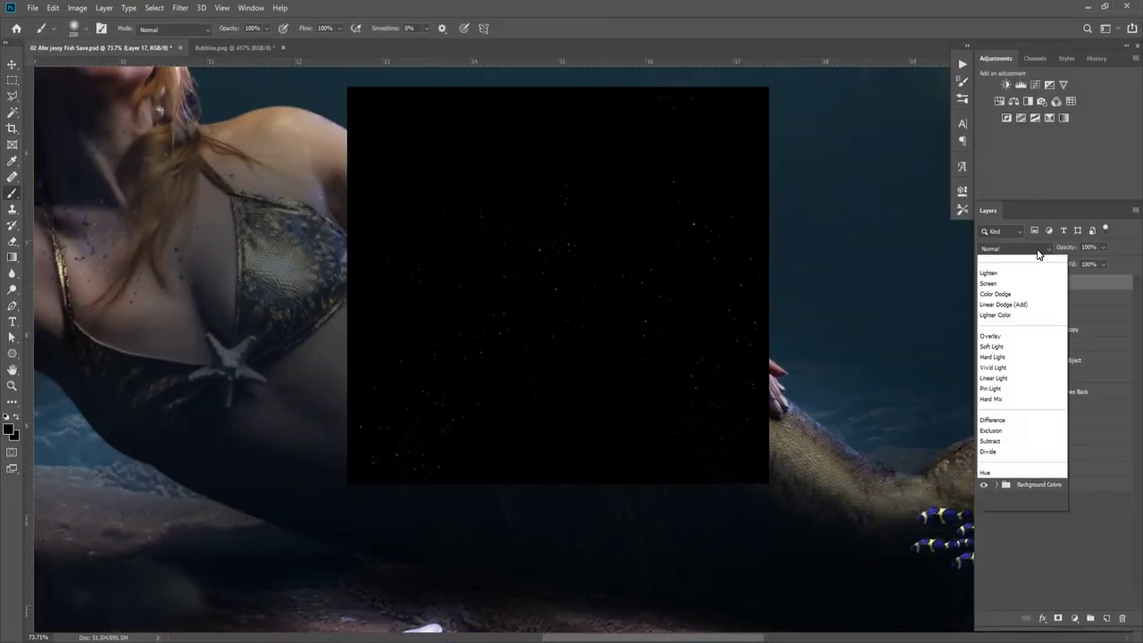
scroll(1015, 248, down, 8)
key(ctrl+t)
key(ctrl+0)
key(Tab)
scroll(673, 505, up, 5)
drag(457, 355, 475, 376)
key(Return)
Paste the speckled particles, stretch them across the whole canvas and blend them in Screen mode.
key(Tab)
scroll(422, 516, up, 3)
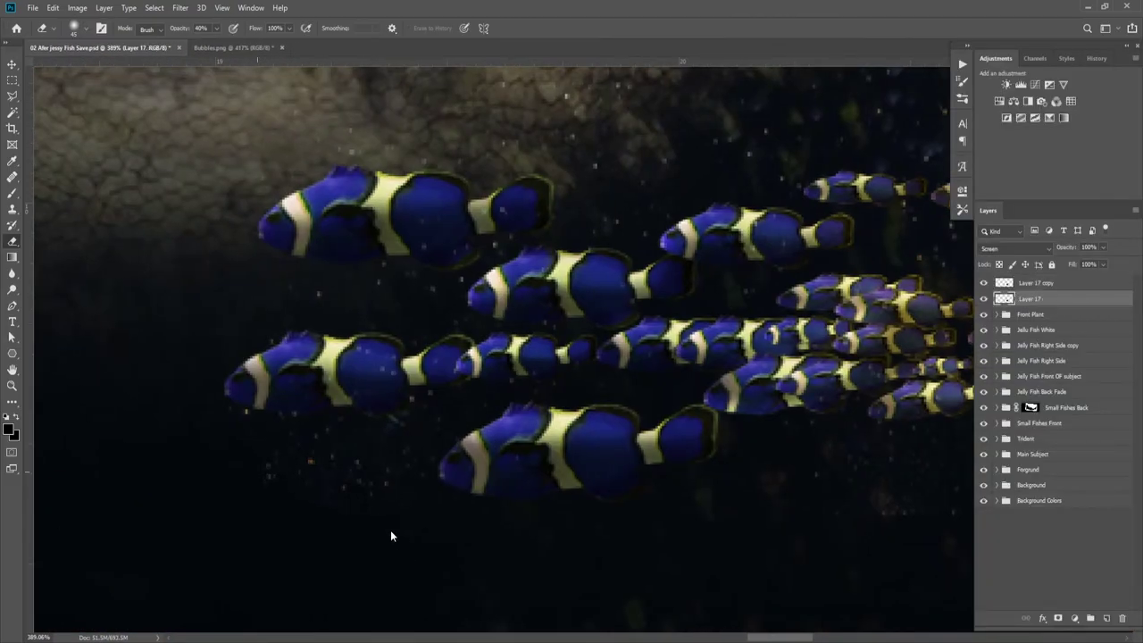
key(Tab)
scroll(373, 482, down, 3)
key(Tab)
key(Tab)
scroll(479, 506, down, 3)
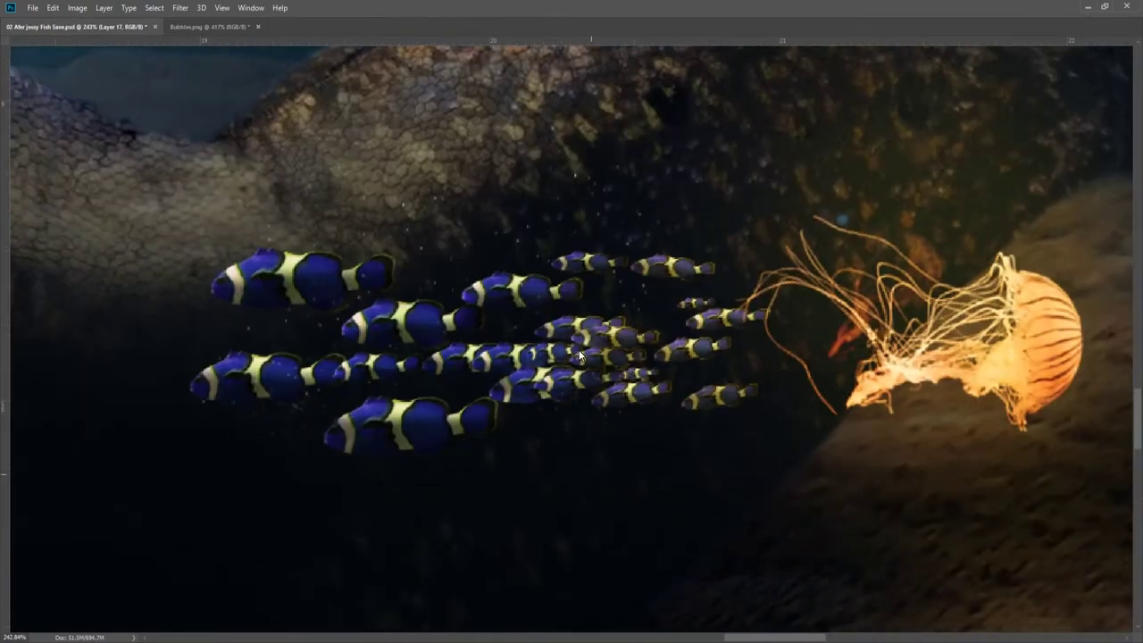
scroll(339, 450, down, 4)
key(Tab)
key(ctrl+v)
key(ctrl+t)
drag(638, 401, 893, 589)
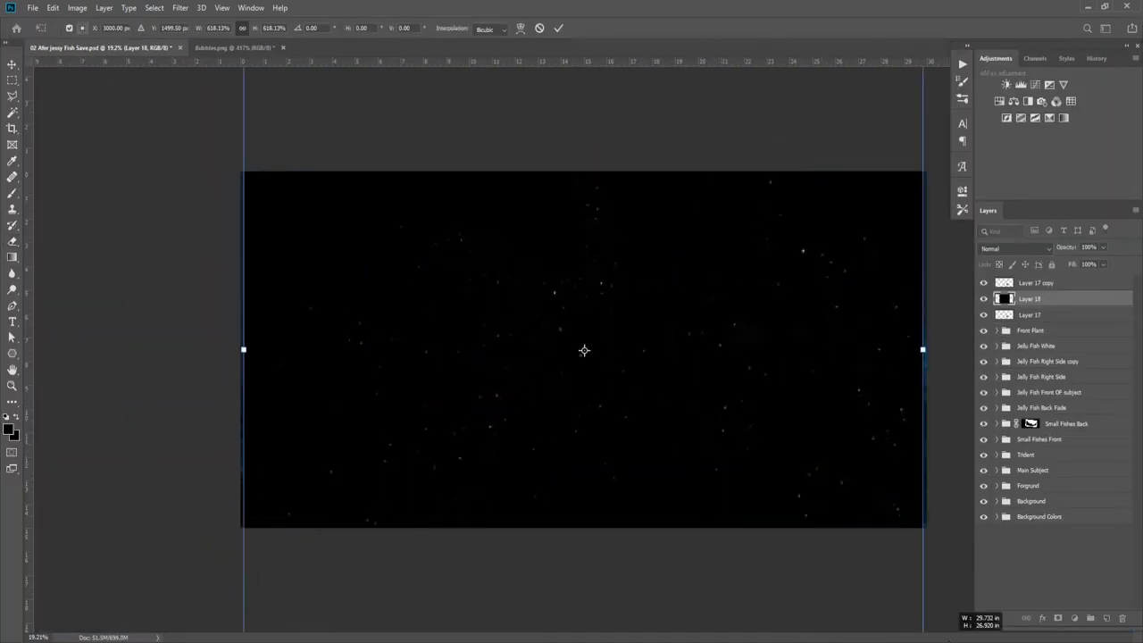
key(Return)
click(1017, 248)
click(1027, 365)
Duplicate the Screen particle layer to strengthen the specks.
key(Tab)
scroll(770, 353, up, 4)
scroll(564, 419, down, 4)
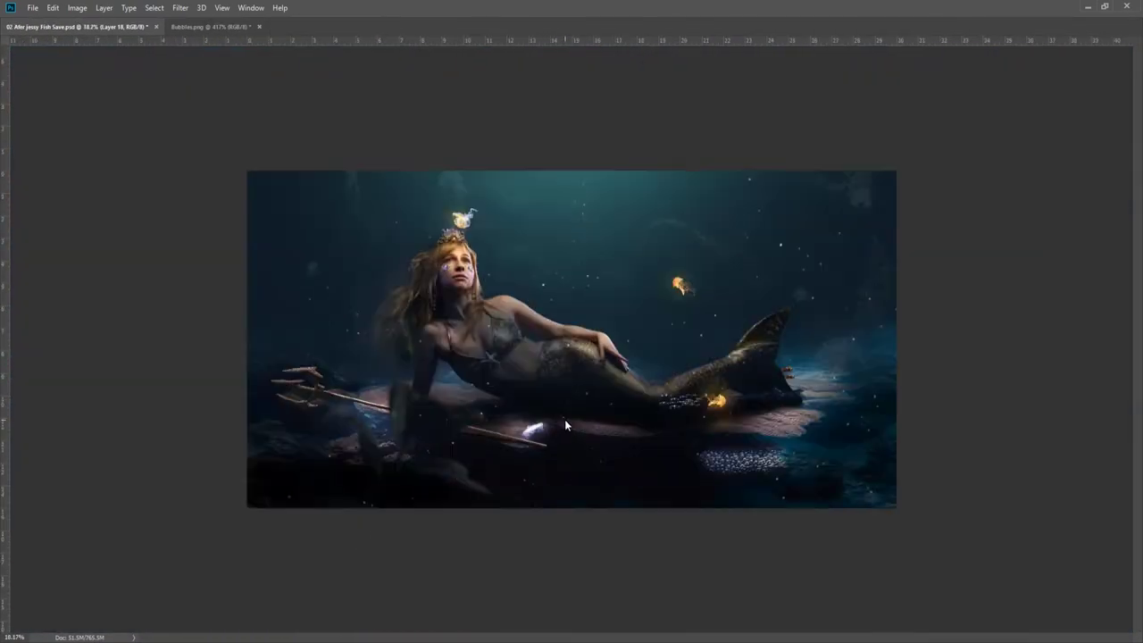
scroll(566, 414, up, 5)
scroll(513, 445, down, 4)
key(ctrl+j)
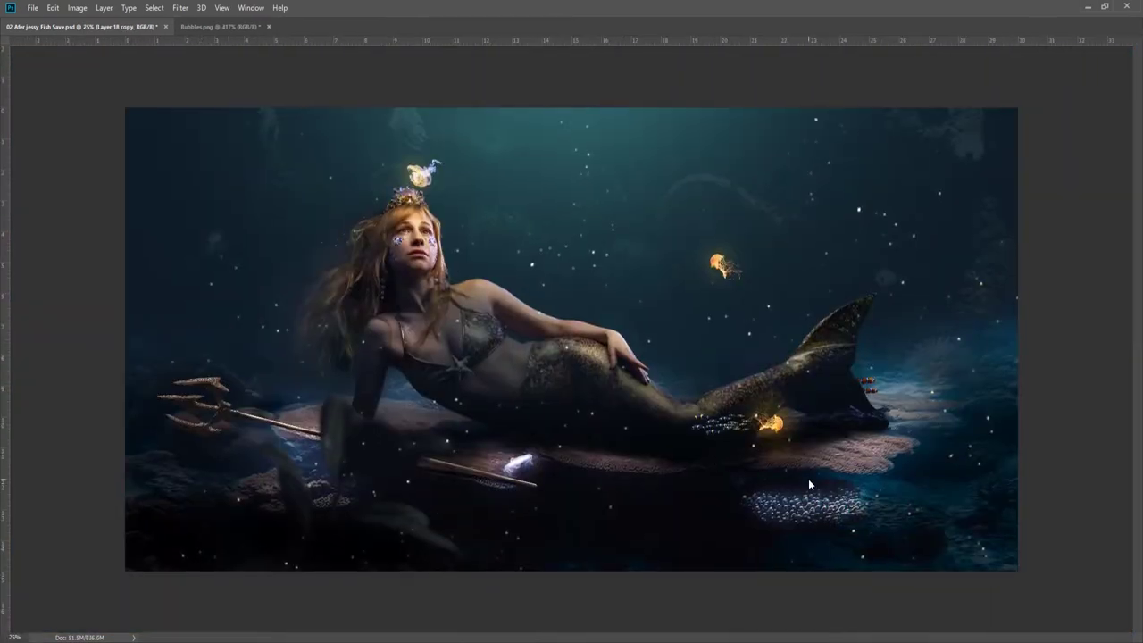
key(Tab)
Paste another bubble patch as a layer, set it to Screen and brighten it with Levels.
key(ctrl+v)
scroll(698, 445, up, 3)
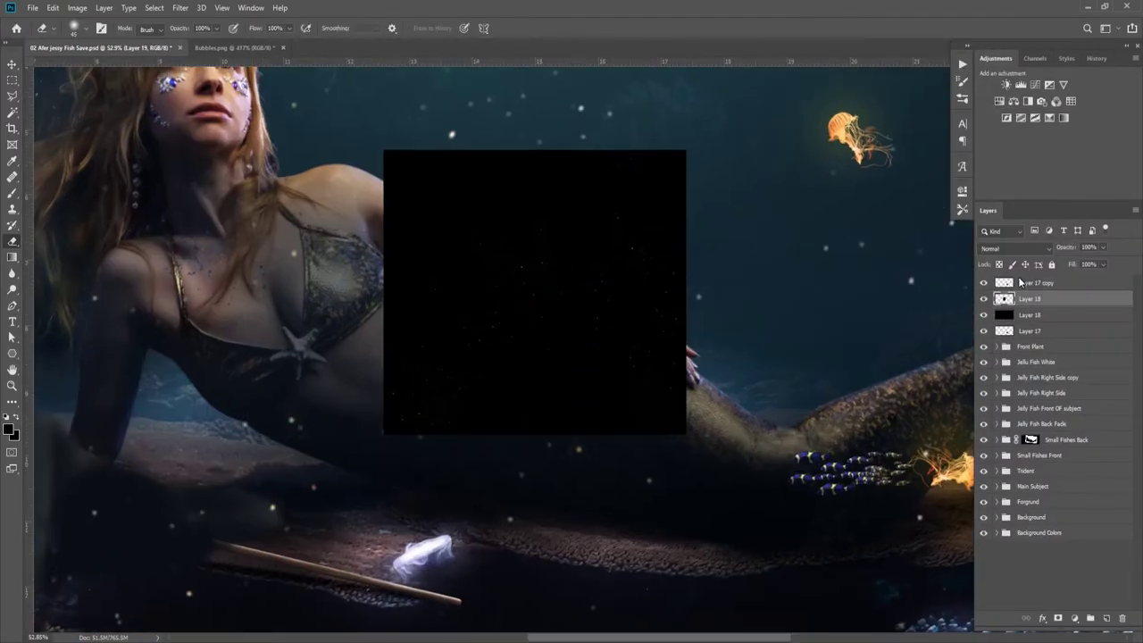
click(1017, 248)
click(1014, 366)
key(ctrl+l)
key(Return)
key(Tab)
scroll(861, 488, down, 1)
Duplicate the bubble layer twice, then drag the strawberry image in from the file browser.
key(ctrl+j)
key(ctrl+t)
key(Return)
scroll(982, 410, down, 2)
key(ctrl+j)
scroll(384, 161, up, 3)
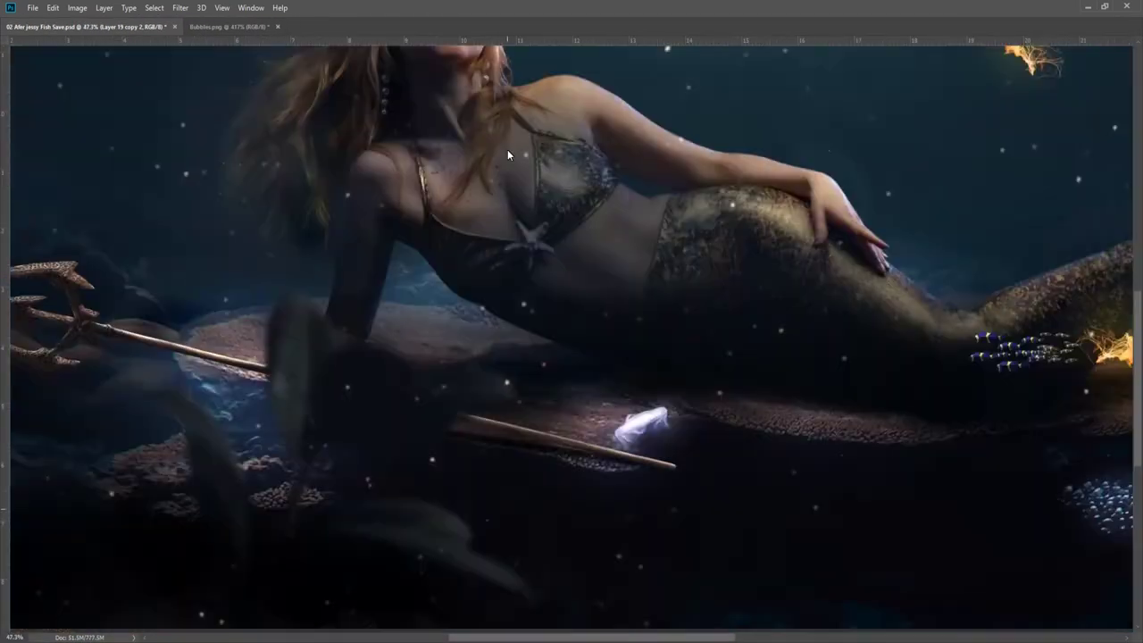
scroll(656, 530, down, 4)
scroll(656, 531, up, 1)
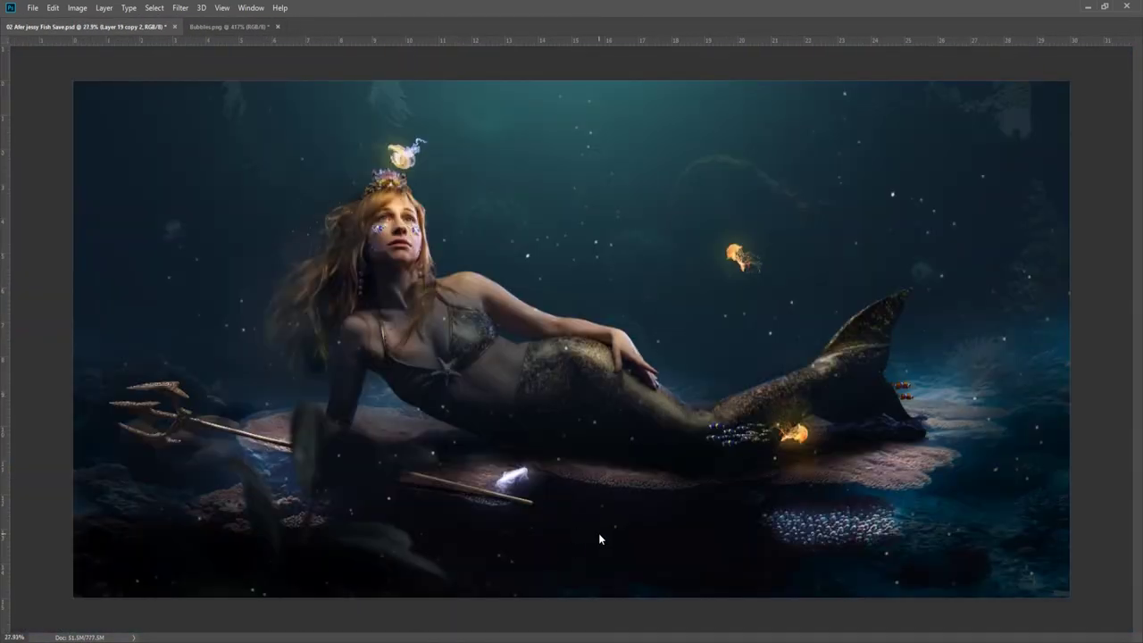
key(alt+Tab)
drag(133, 248, 232, 32)
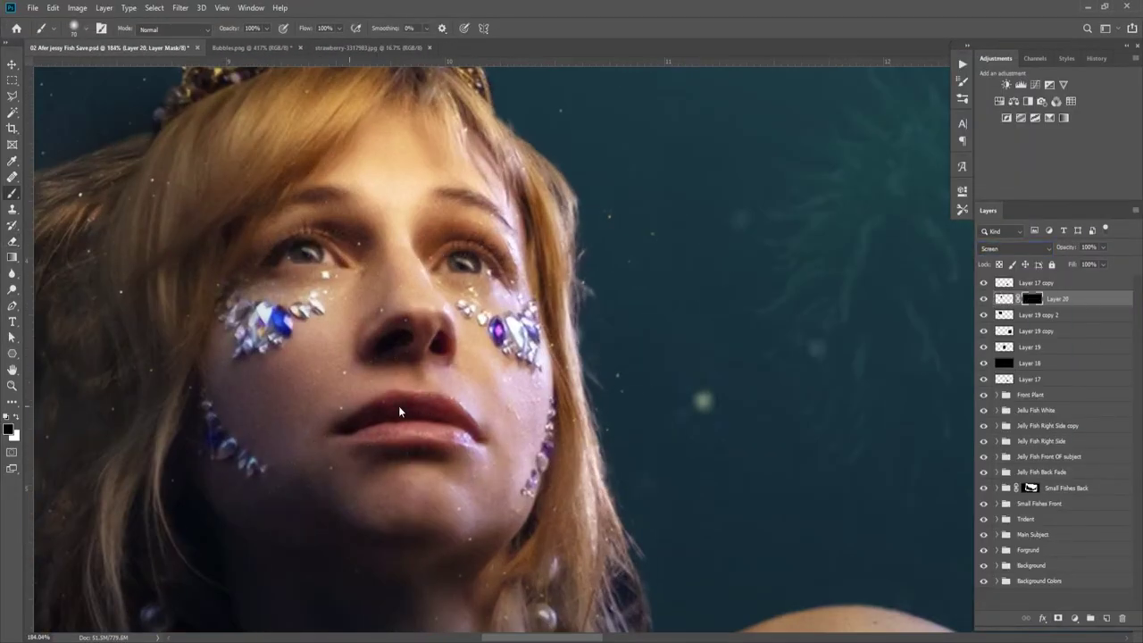
Rename the bubble particle group to 'Small Bubbles'.
scroll(366, 334, down, 5)
scroll(509, 359, up, 3)
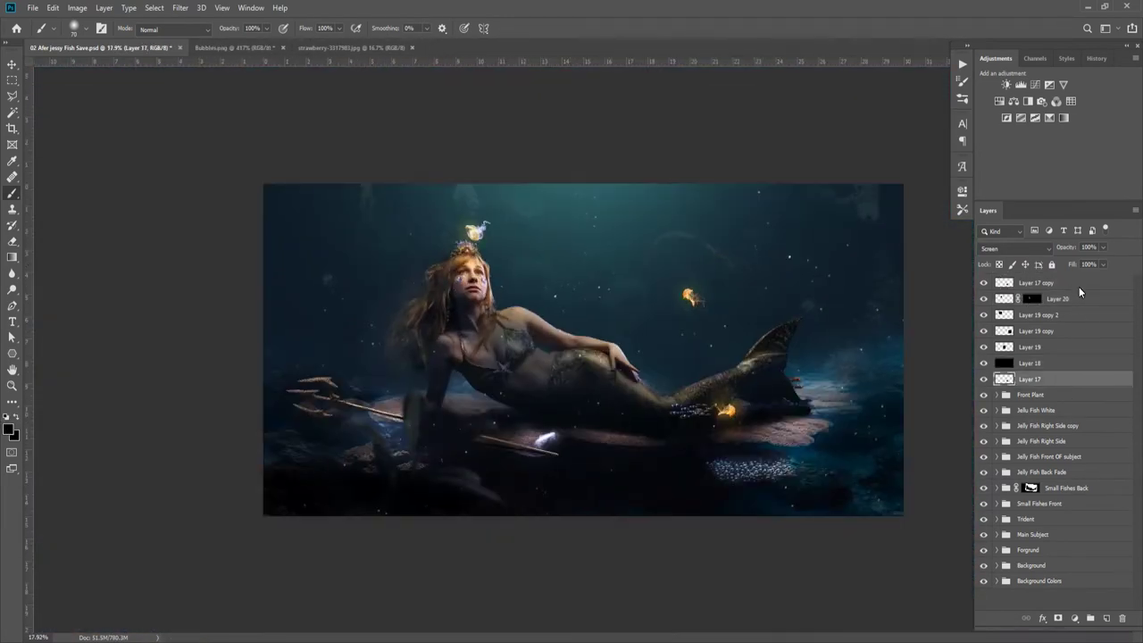
double_click(1036, 282)
text(Small Bubbles)
key(Return)
click(366, 47)
key(m)
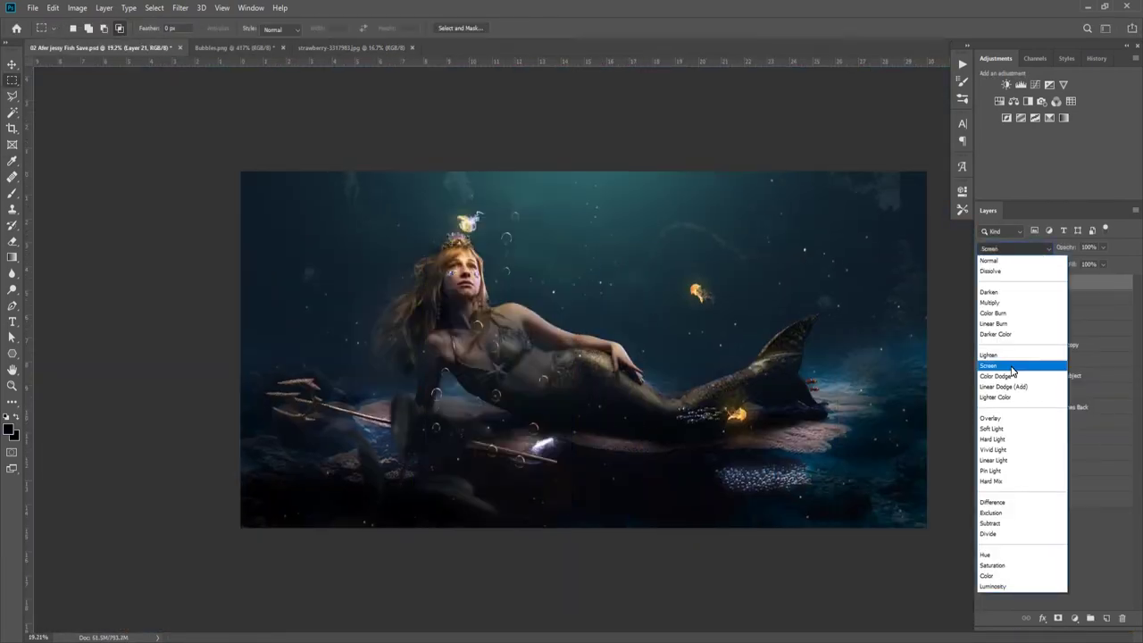
Duplicate the large bubble layer and resize and place copies around the mermaid, tail and seabed.
key(ctrl+j)
key(ctrl+t)
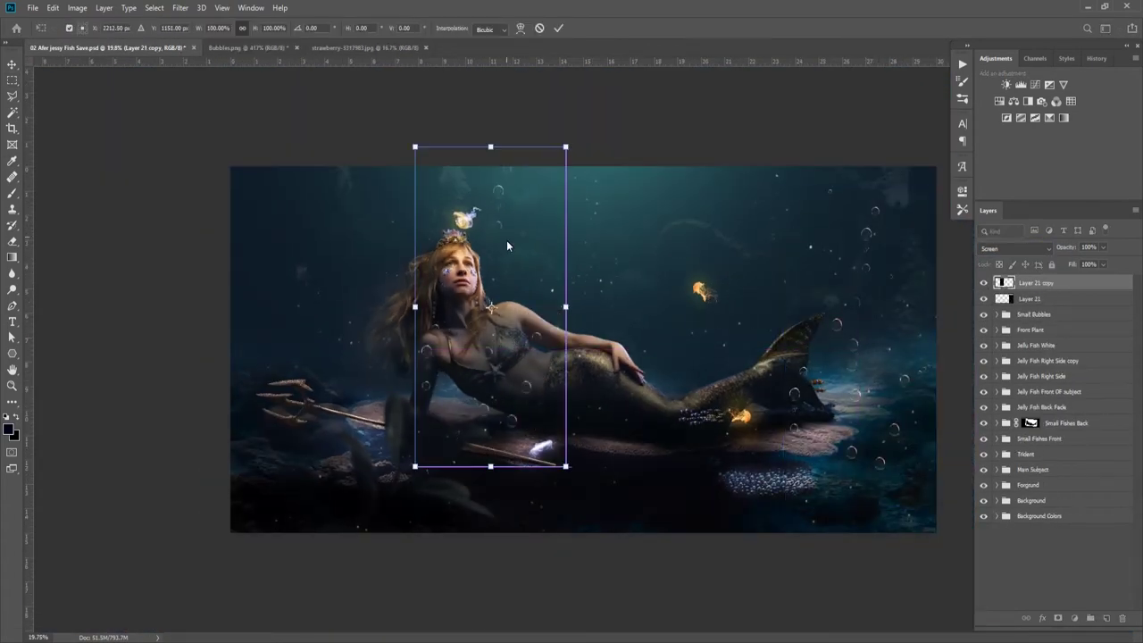
scroll(495, 464, up, 5)
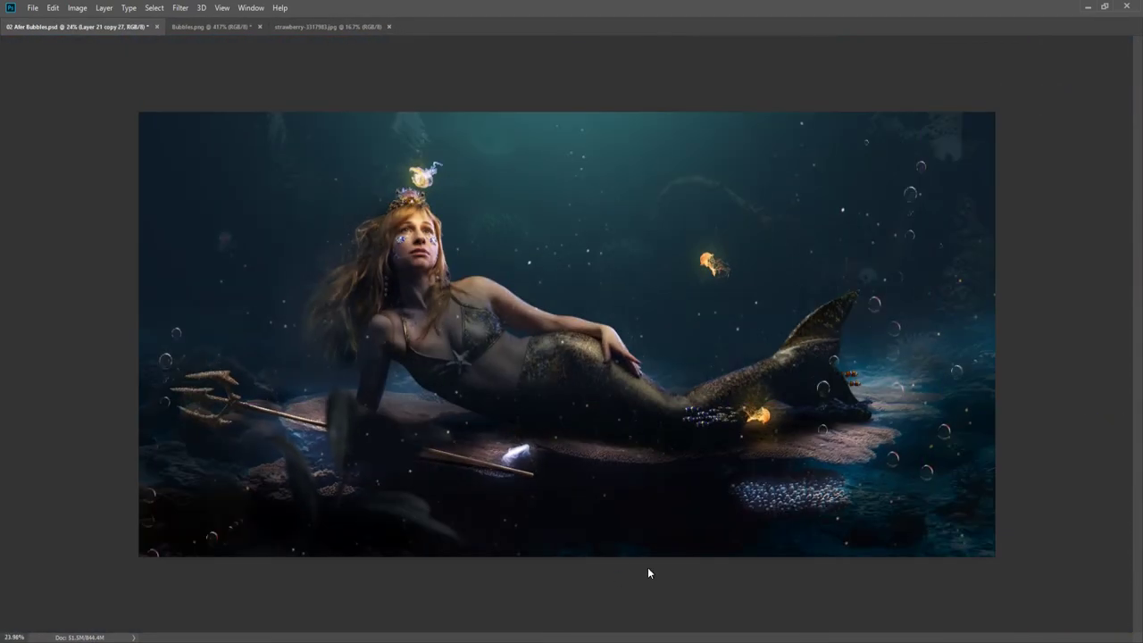
key(alt+Tab)
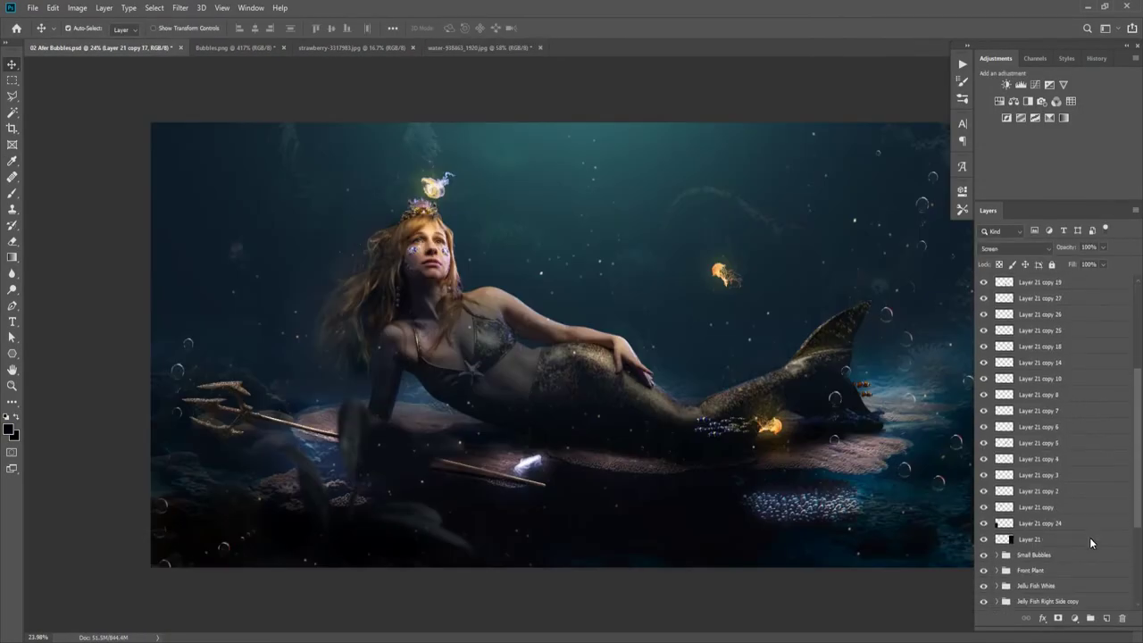
Group the Layer 21 bubble copies, then Screen-blend the water splash and move it around the tail.
shift+click(1051, 507)
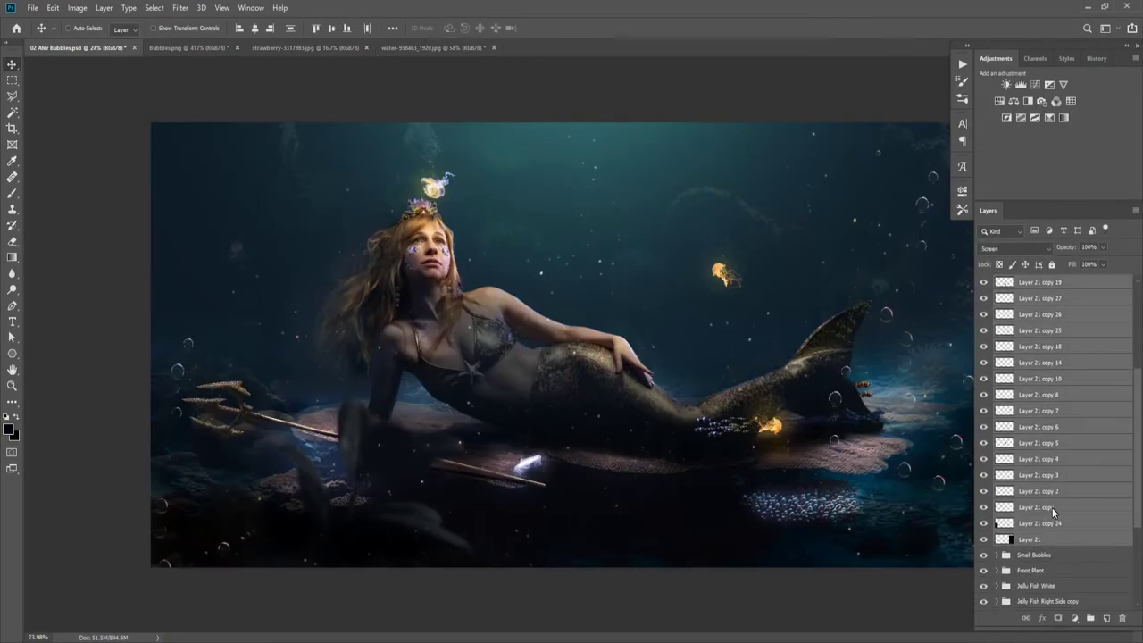
key(ctrl+g)
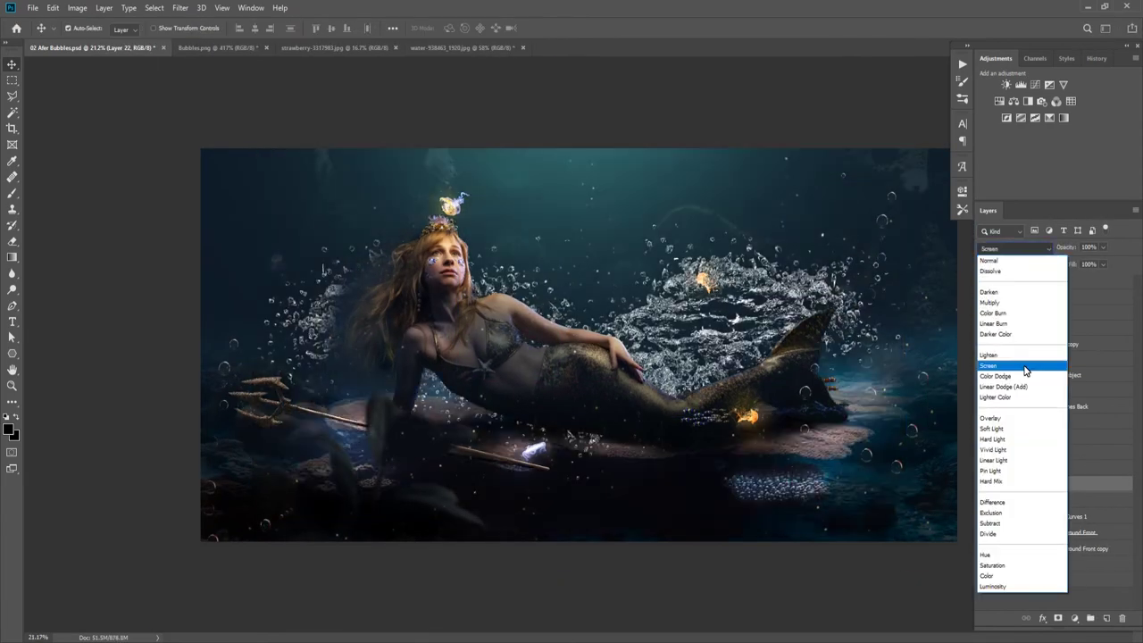
click(1025, 366)
key(Tab)
drag(625, 490, 839, 488)
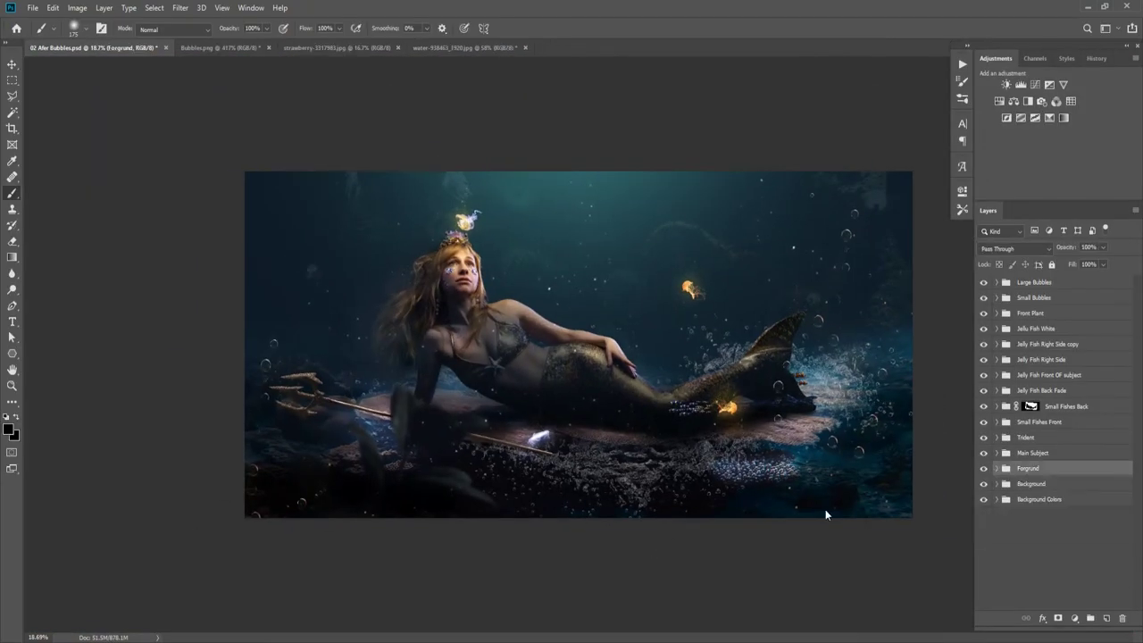
Expand the Forgrund group and zoom around the trident, jellyfish and tail to inspect the composite.
click(996, 468)
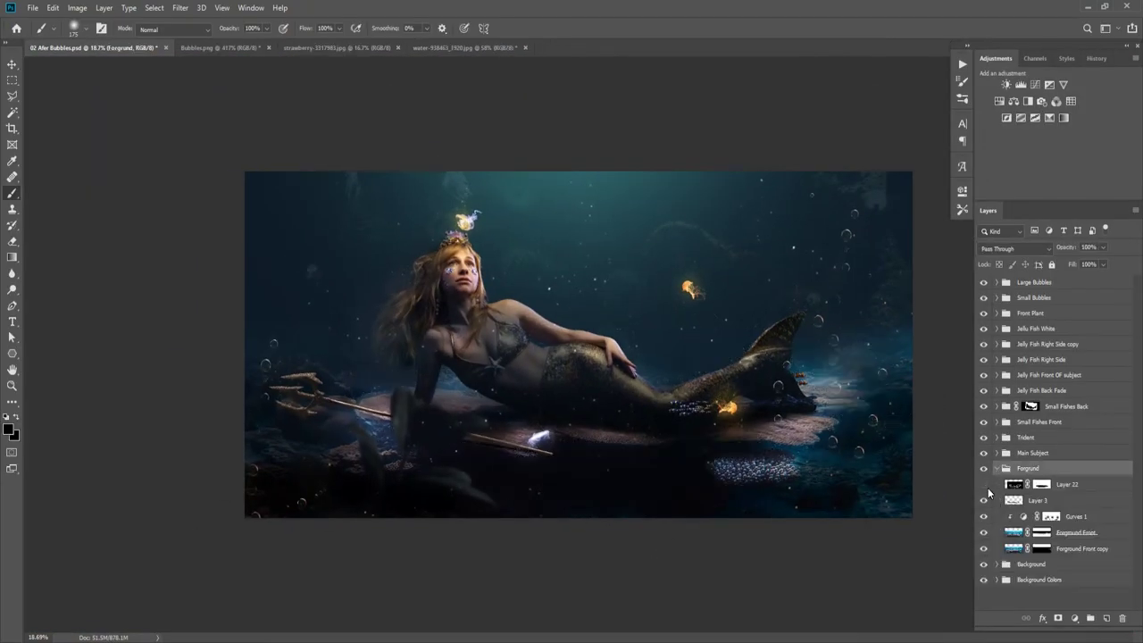
mouse_move(473, 498)
mouse_down()
mouse_move(750, 474)
mouse_move(956, 496)
mouse_move(521, 354)
mouse_move(495, 254)
mouse_move(570, 431)
mouse_move(247, 288)
mouse_move(626, 404)
mouse_up()
key(alt+bracketleft)
drag(662, 252, 486, 320)
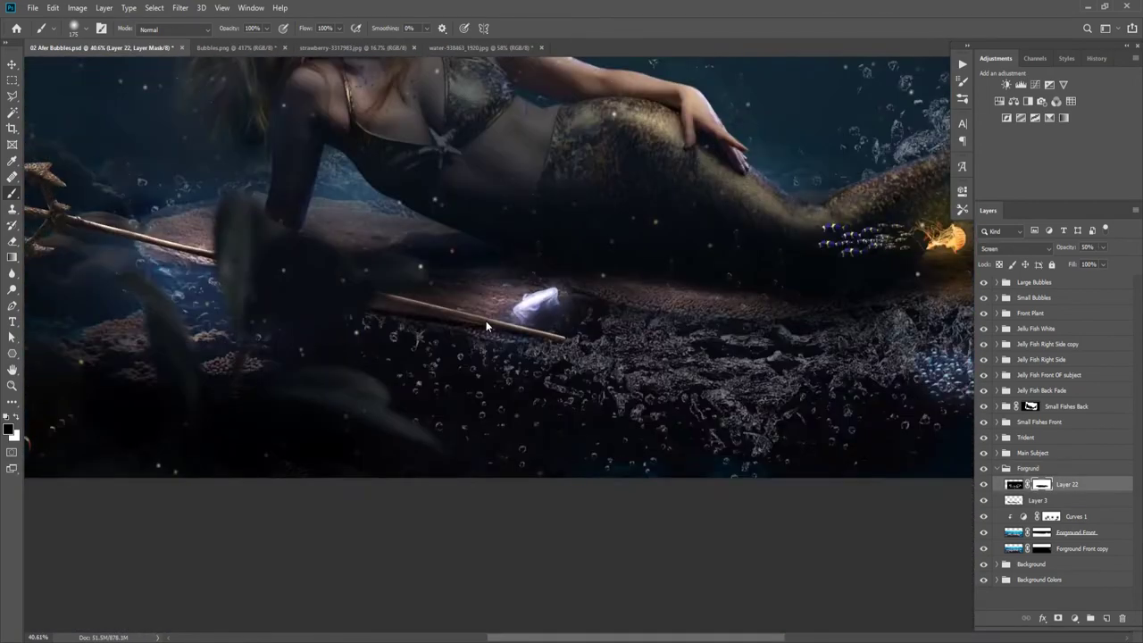
key(Tab)
mouse_move(585, 594)
mouse_down()
mouse_move(503, 473)
mouse_move(900, 516)
mouse_up()
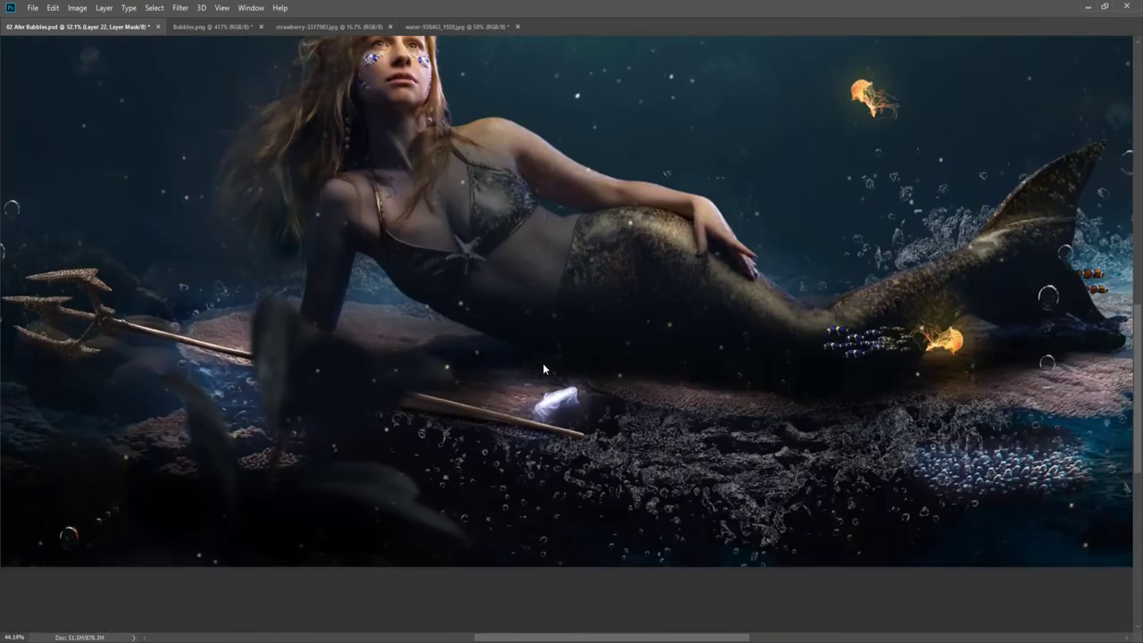
key(Tab)
key(alt+bracketright)
scroll(680, 413, down, 2)
Move one of the large bubbles higher in the water beside the tail.
click(640, 439)
key(ctrl+t)
mouse_move(640, 439)
mouse_down()
mouse_move(685, 370)
mouse_move(646, 283)
mouse_up()
key(Return)
scroll(649, 439, down, 4)
key(Tab)
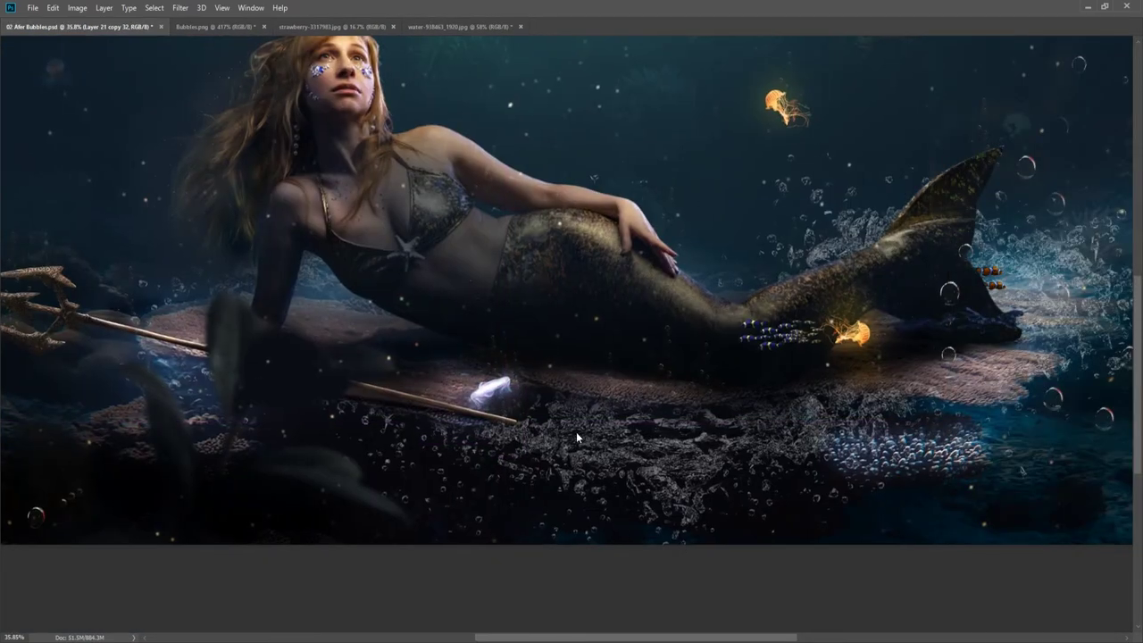
key(Tab)
key(Tab)
key(Tab)
scroll(742, 524, up, 3)
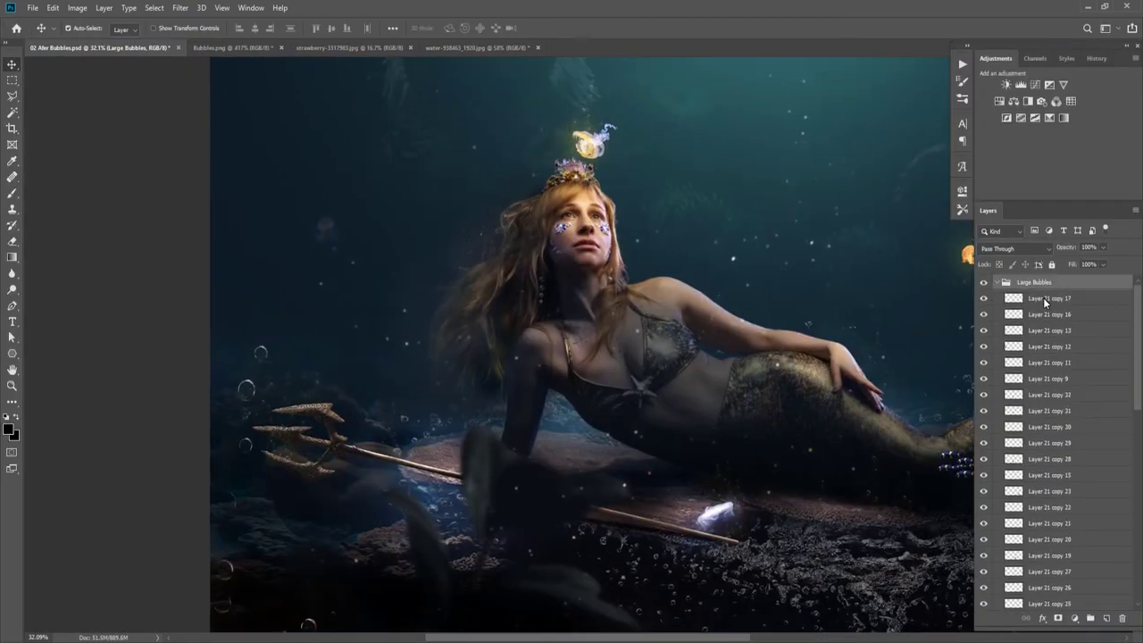
Add a Levels adjustment and move light-beam Layer 25 into Main Subject above Curves 2.
click(1006, 282)
click(1074, 618)
click(1071, 448)
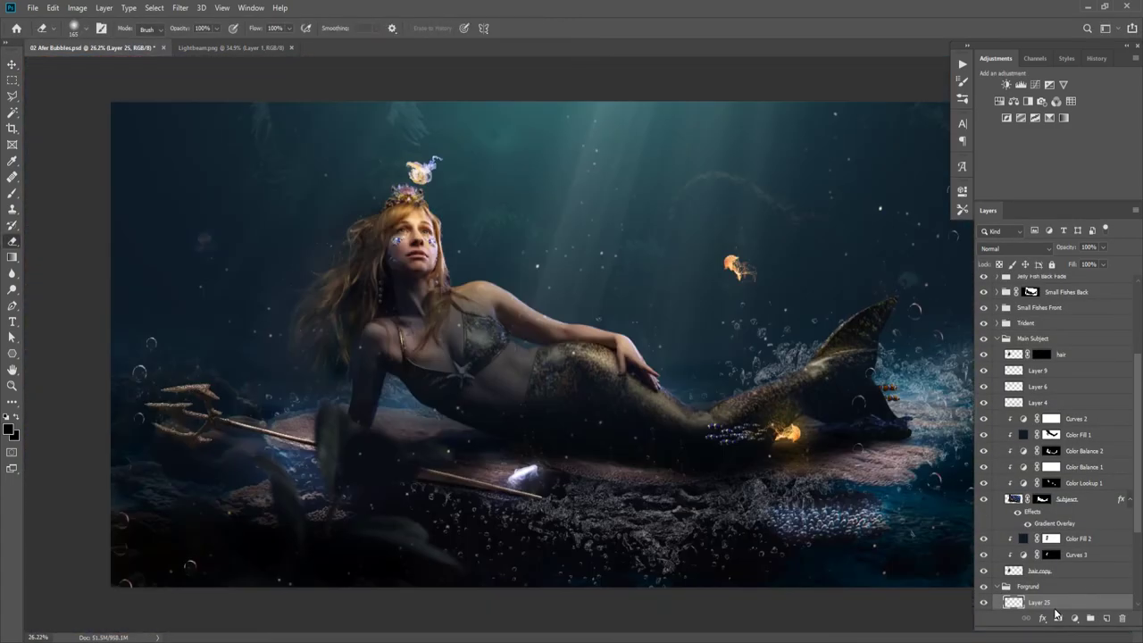
drag(1056, 609, 1079, 414)
scroll(660, 440, down, 3)
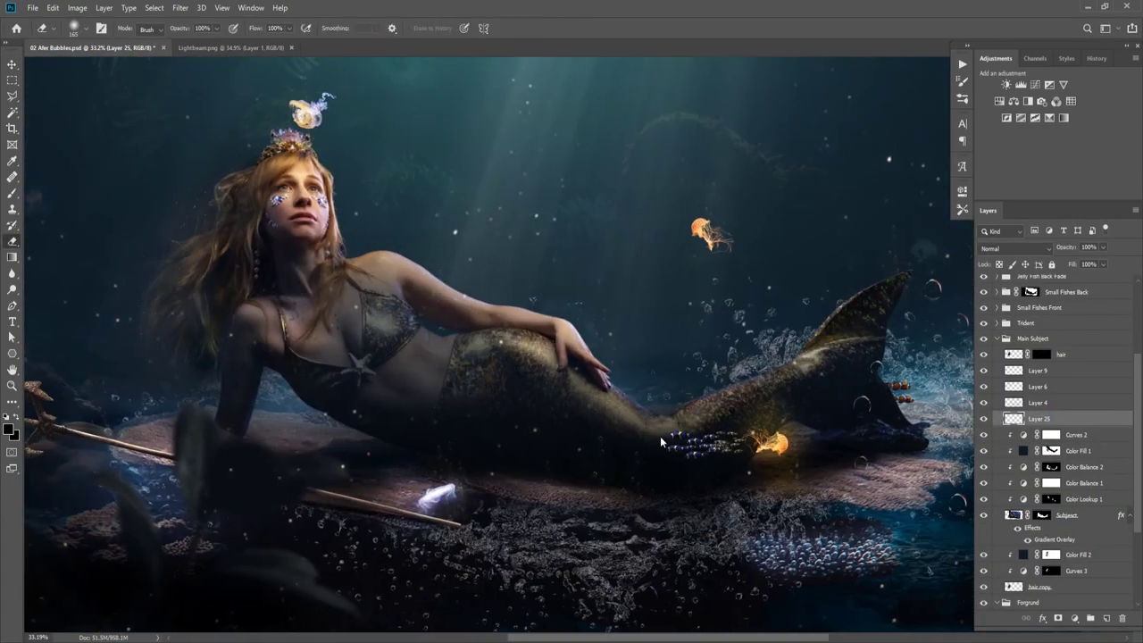
key(Tab)
scroll(830, 483, up, 5)
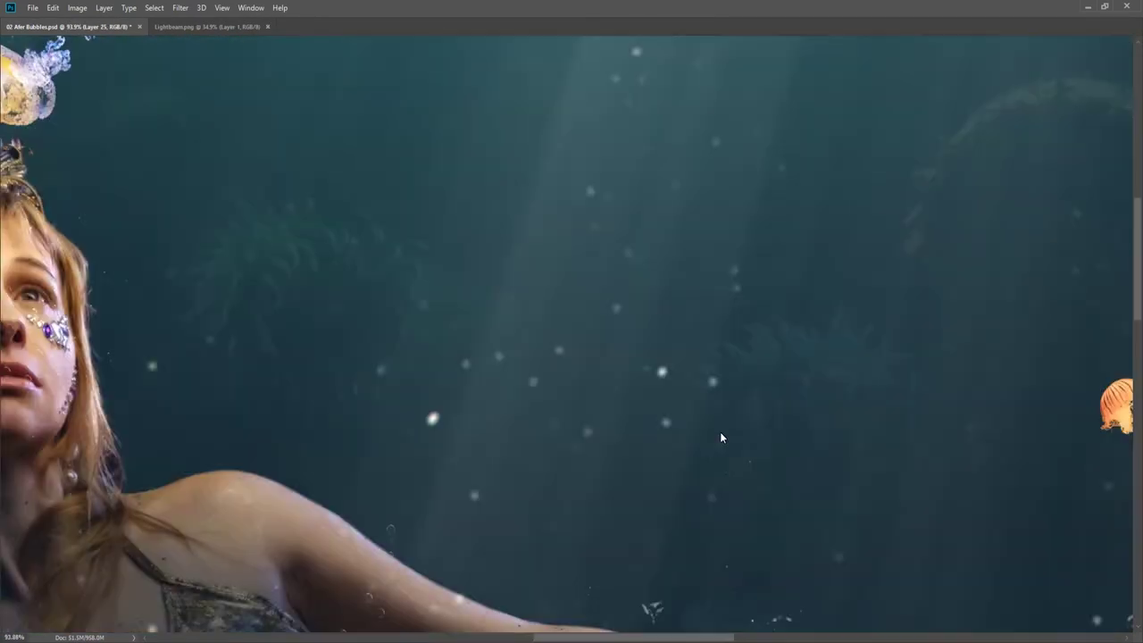
key(Tab)
scroll(382, 221, down, 5)
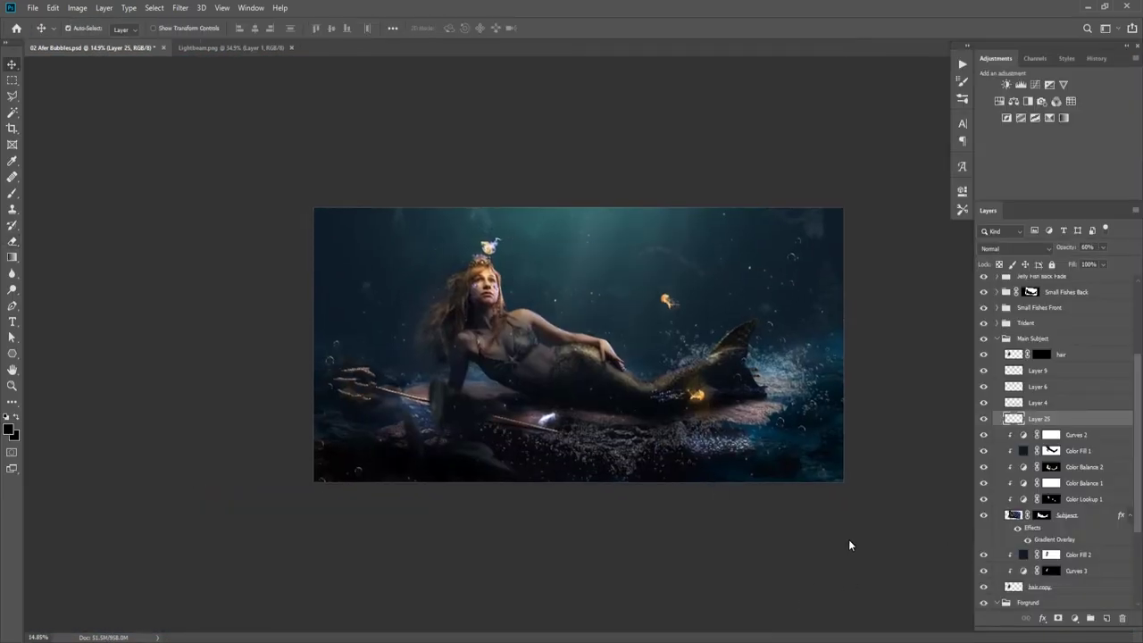
Stamp all visible layers into a new merged layer at the top and open Camera Raw on it.
click(996, 338)
click(1068, 289)
key(ctrl+shift+alt+e)
key(ctrl+shift+a)
Set Highlights -60, Shadows 68, Whites -73, Blacks 21 and shape the RGB point curve, black point at 13.
text(-60	68	-73	21)
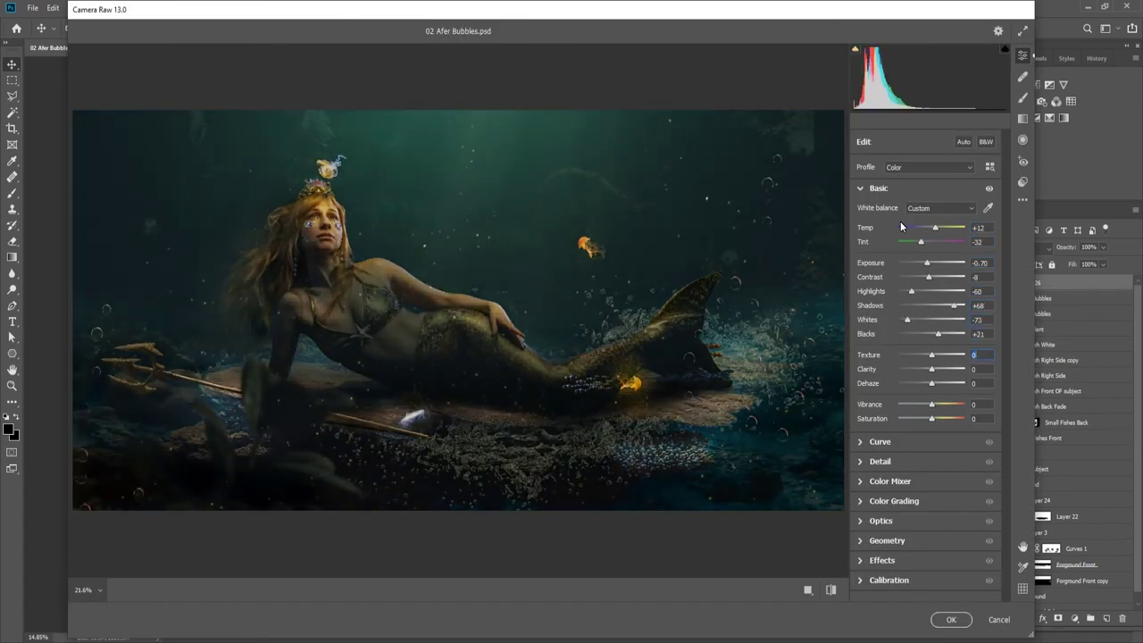
click(880, 441)
mouse_move(931, 403)
mouse_down()
mouse_move(952, 404)
mouse_move(925, 418)
mouse_up()
click(903, 227)
click(955, 280)
click(884, 355)
drag(860, 380, 859, 373)
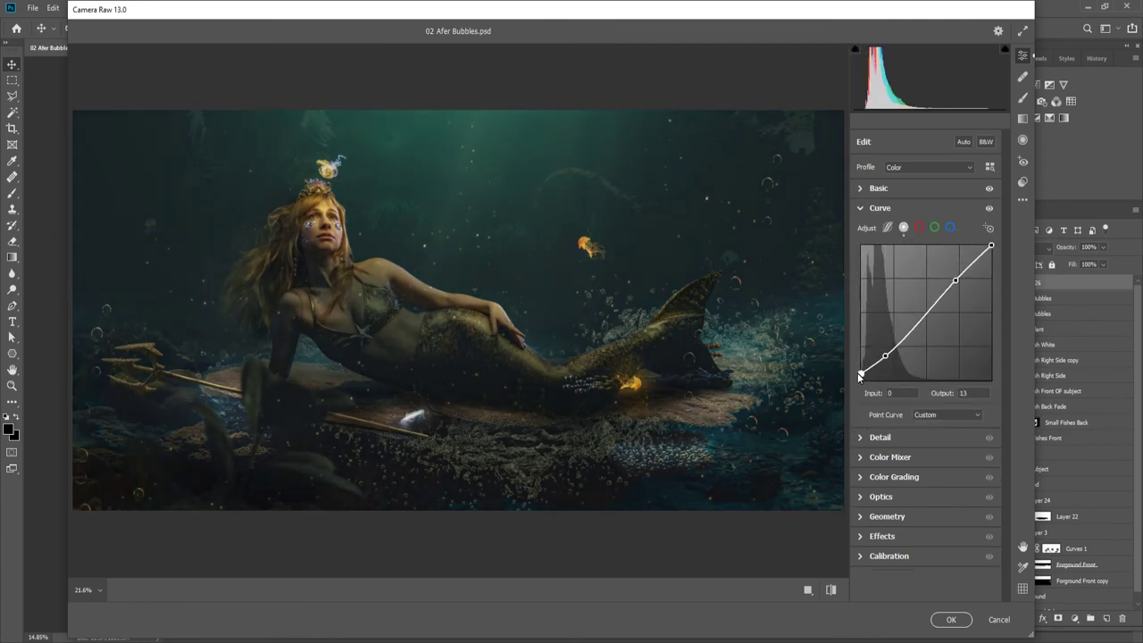
Add upper and lower points to the red, green and blue channel curves.
click(919, 226)
click(958, 280)
click(885, 356)
click(934, 226)
click(956, 280)
click(890, 353)
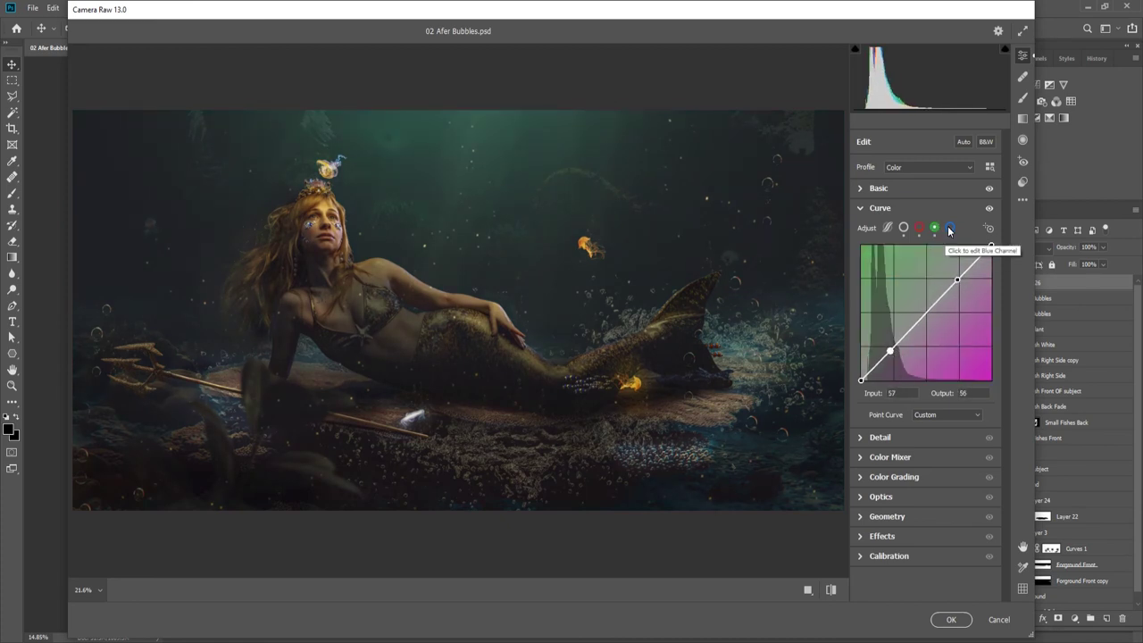
click(949, 227)
click(903, 337)
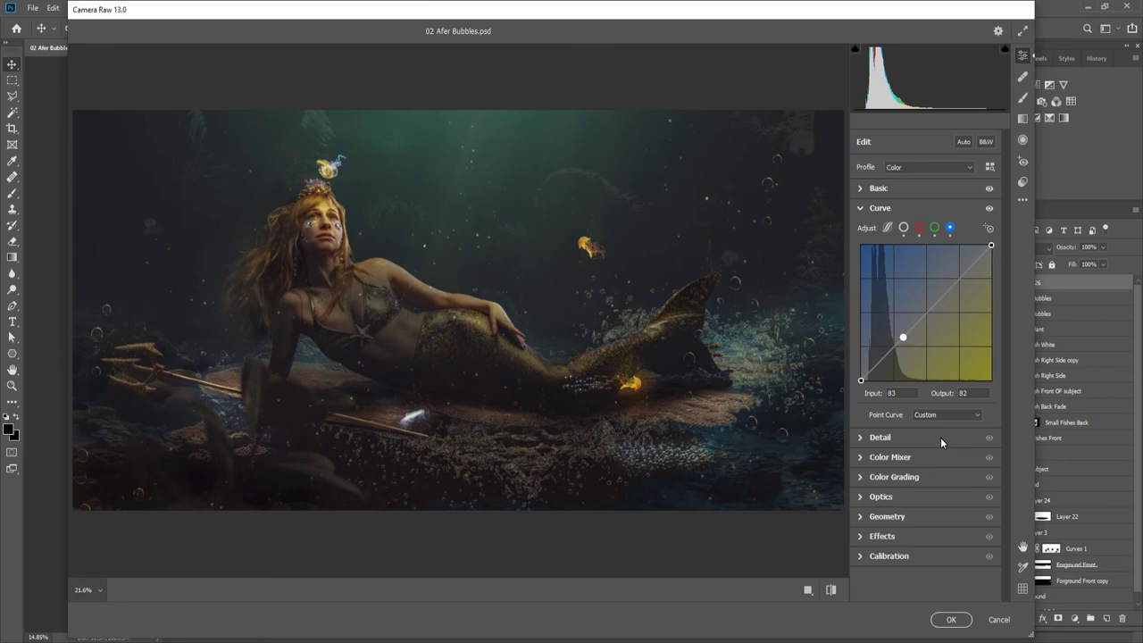
Raise the HSL luminance values to 73, 60, 57, 58 and 64 across the colours.
click(939, 436)
click(884, 334)
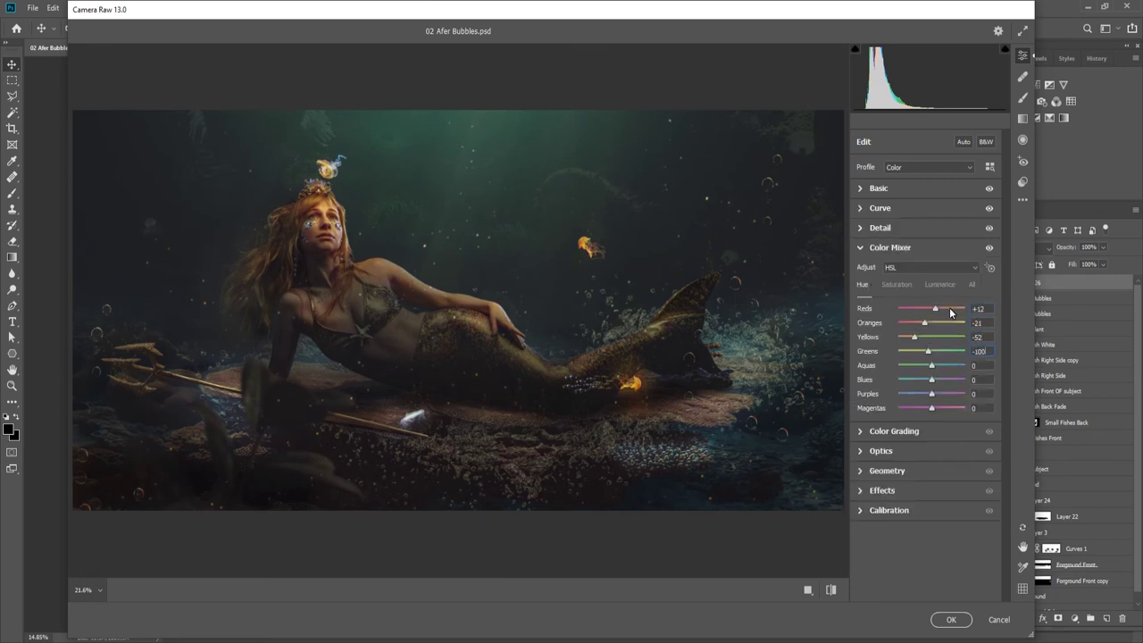
text(-10)
click(896, 283)
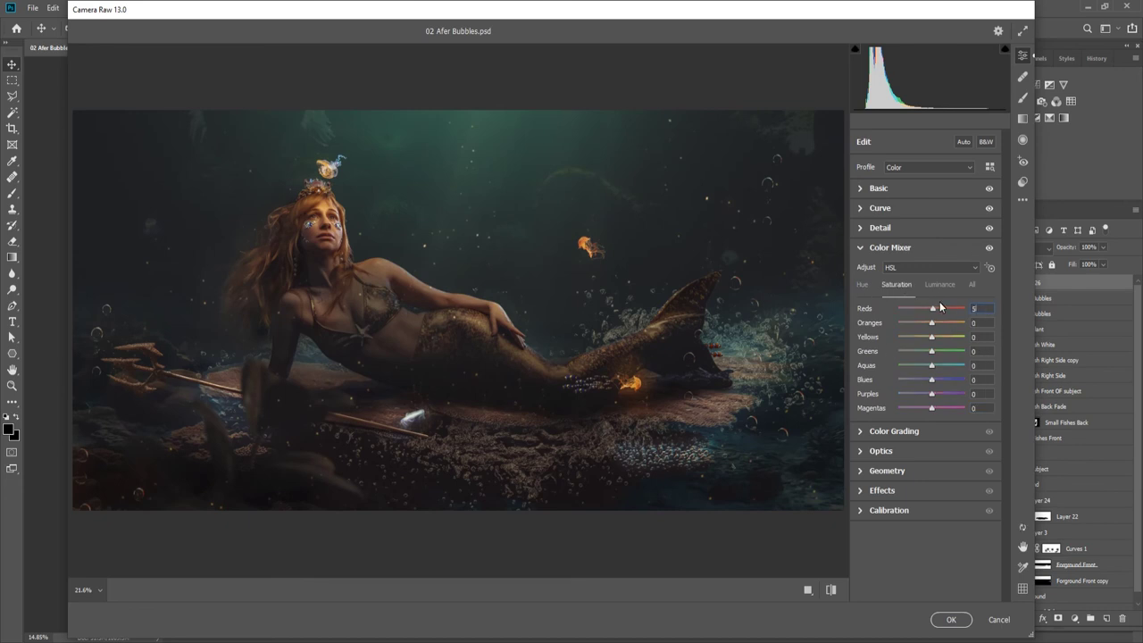
text(+51)
click(940, 286)
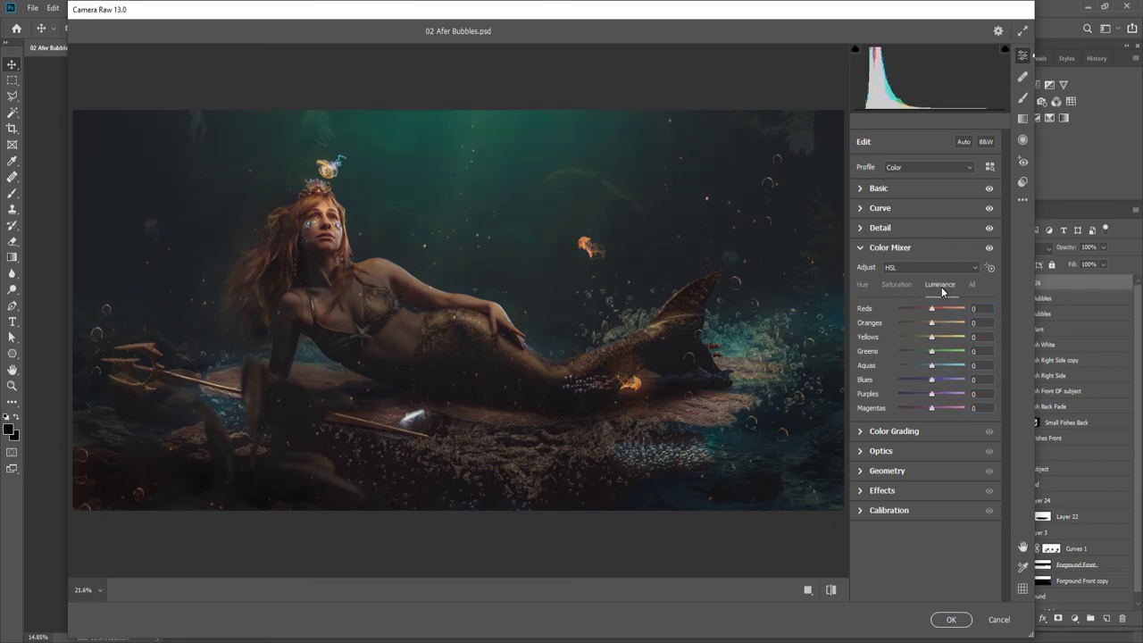
text(73	60	57	58	64)
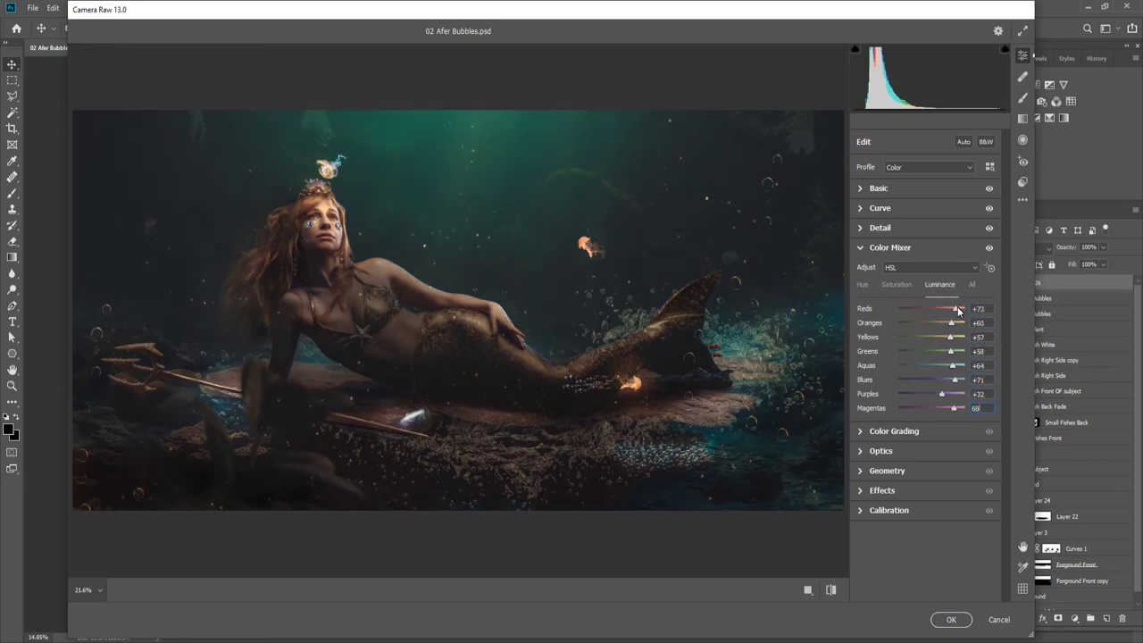
click(893, 430)
click(922, 286)
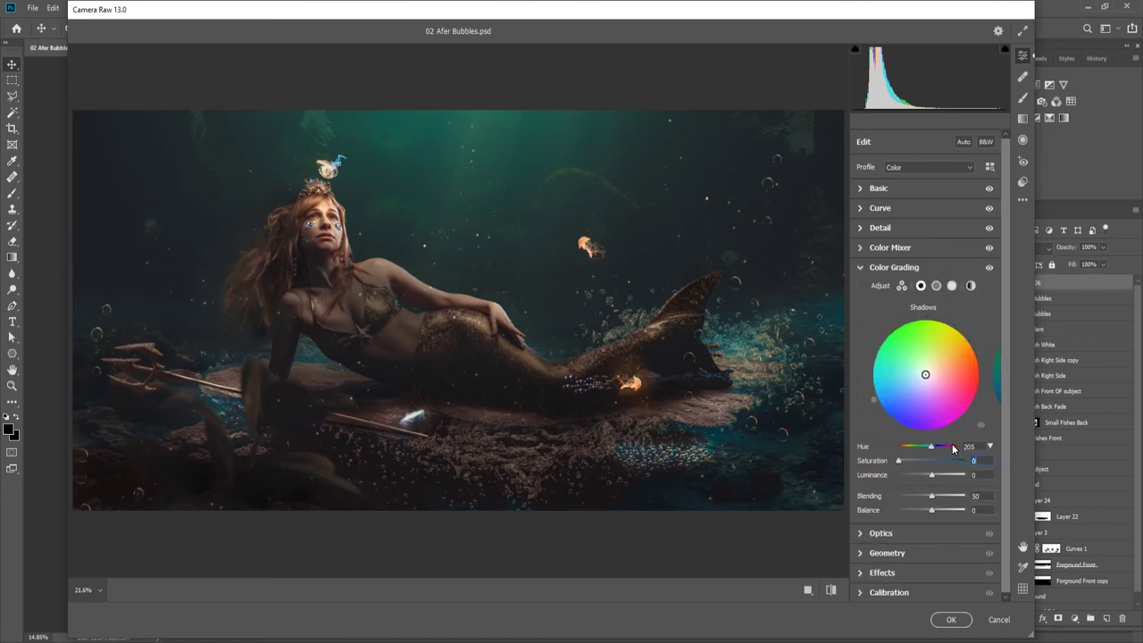
Set colour-grading balance to 93, adjust grain and vignetting, and warm Temperature to +14.
text(0	93)
click(951, 286)
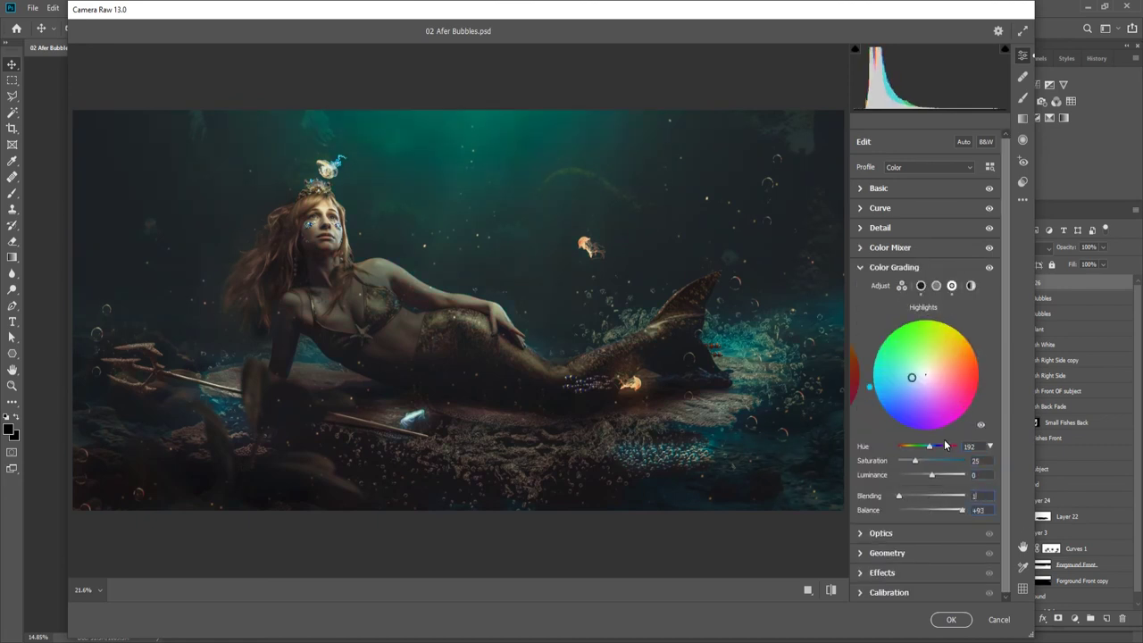
click(937, 572)
text(4)
key(Tab)
text(41)
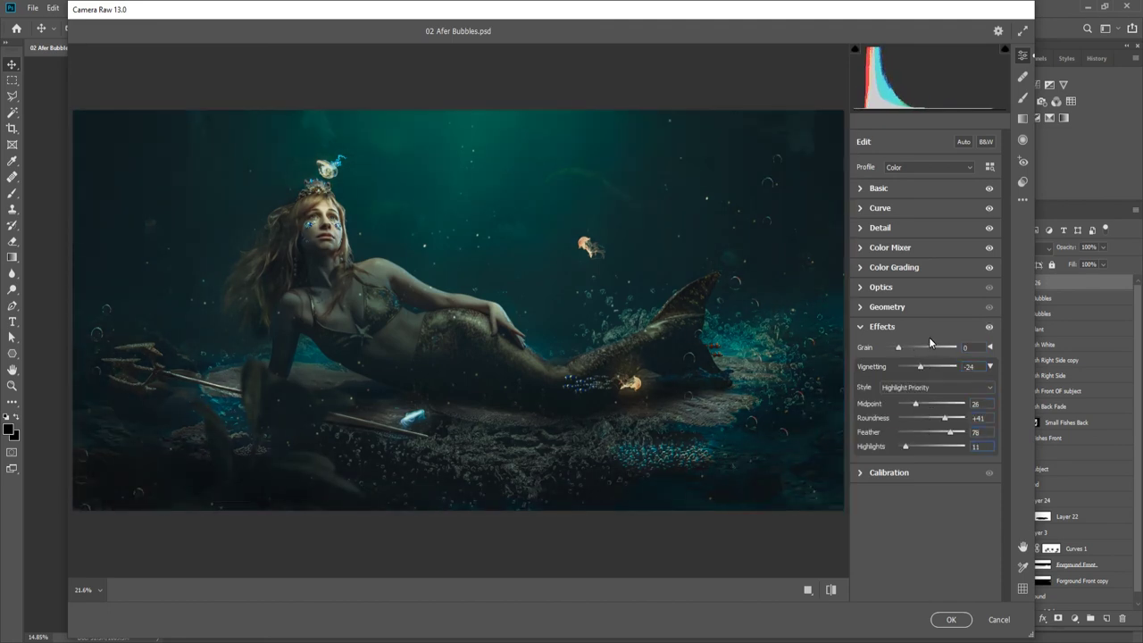
click(937, 472)
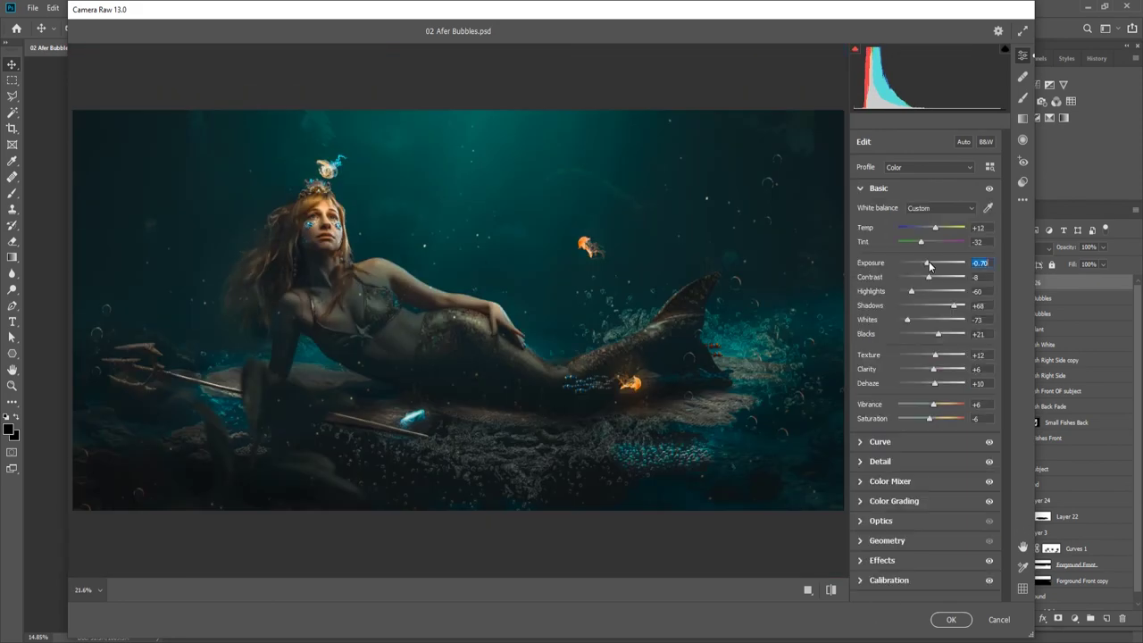
drag(934, 228, 938, 228)
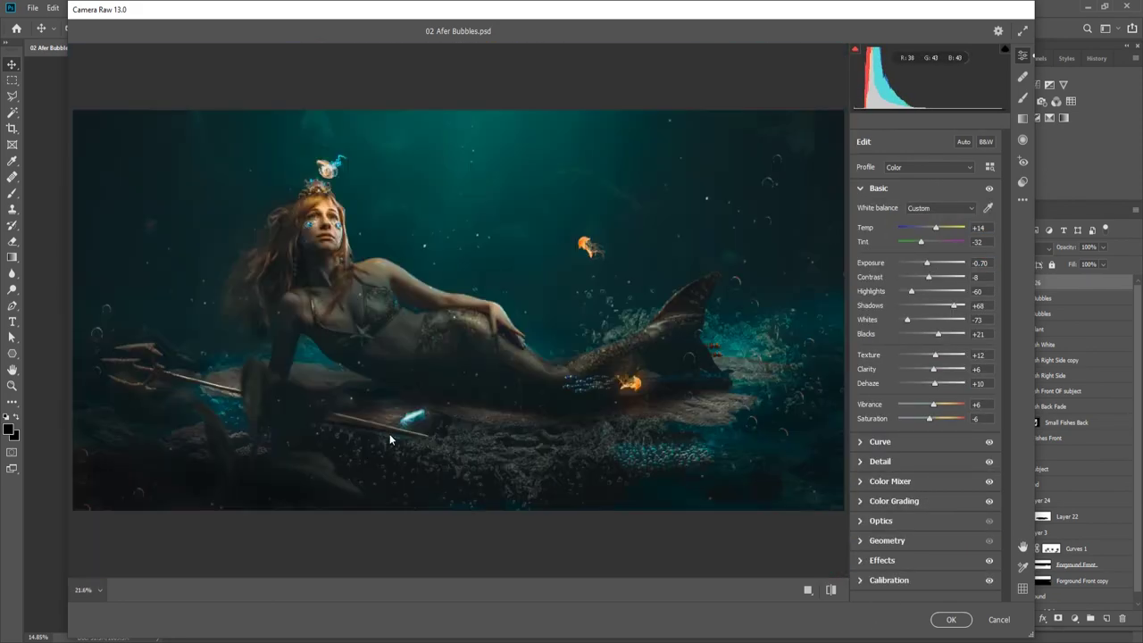